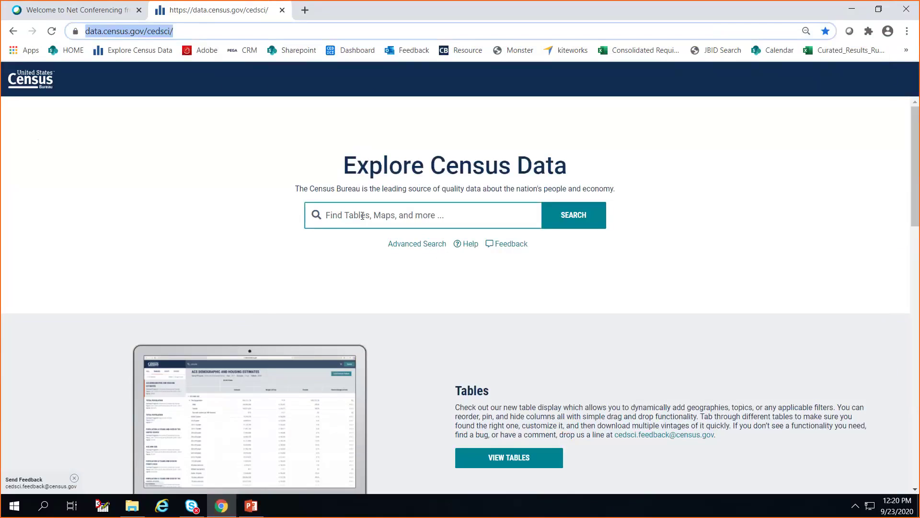
- Search the census data site for "Marion County, OR"
click(197, 35)
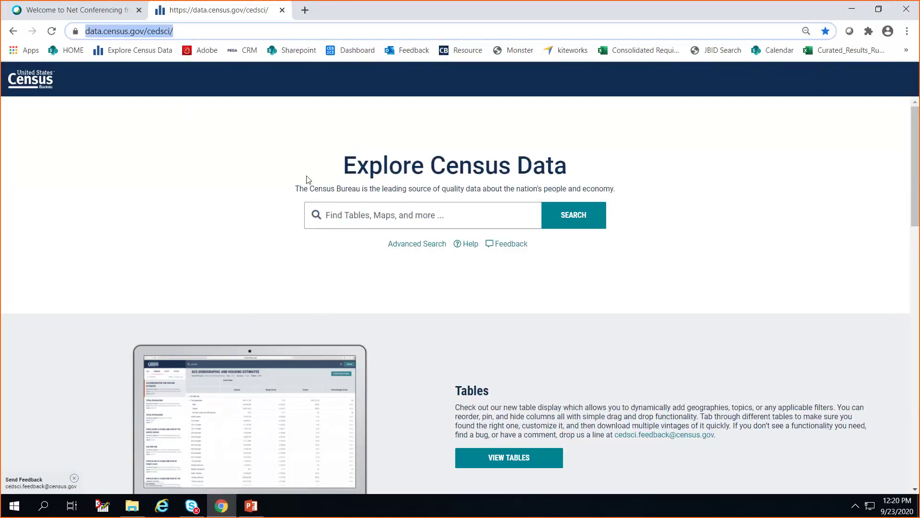
click(389, 216)
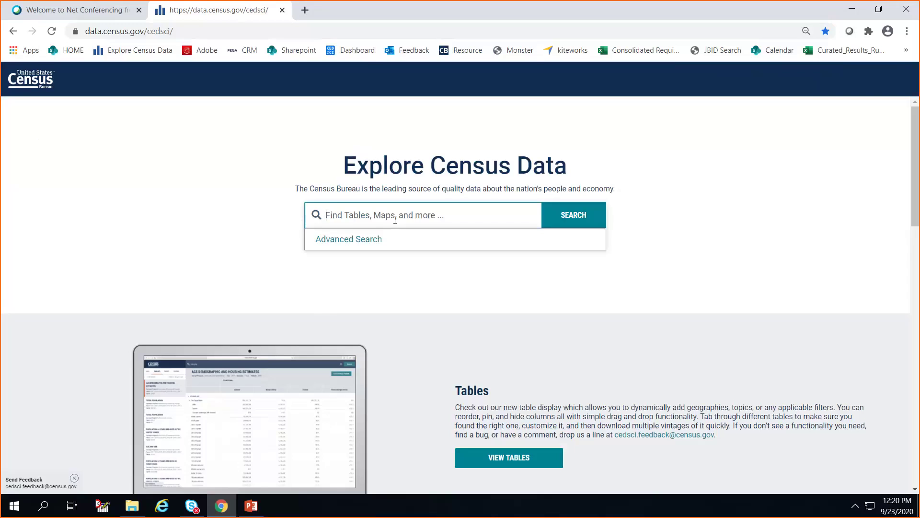
text(Mar)
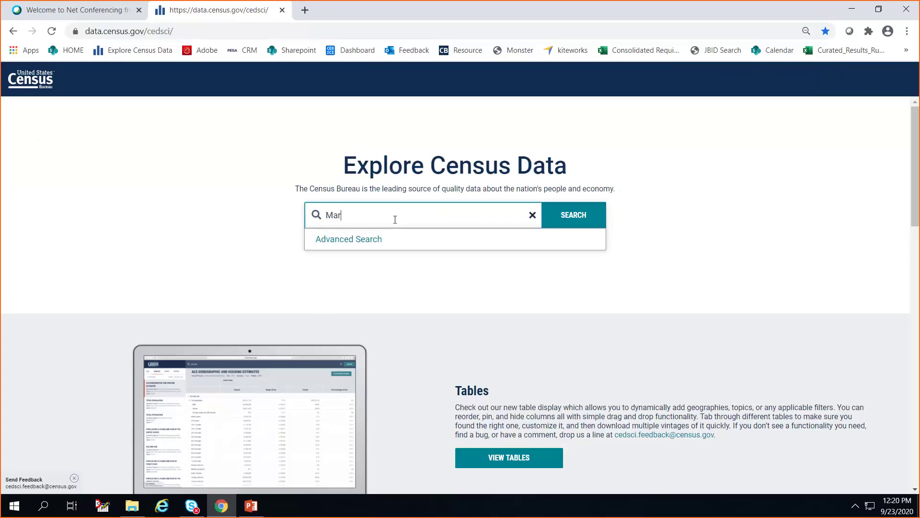
text(ion County)
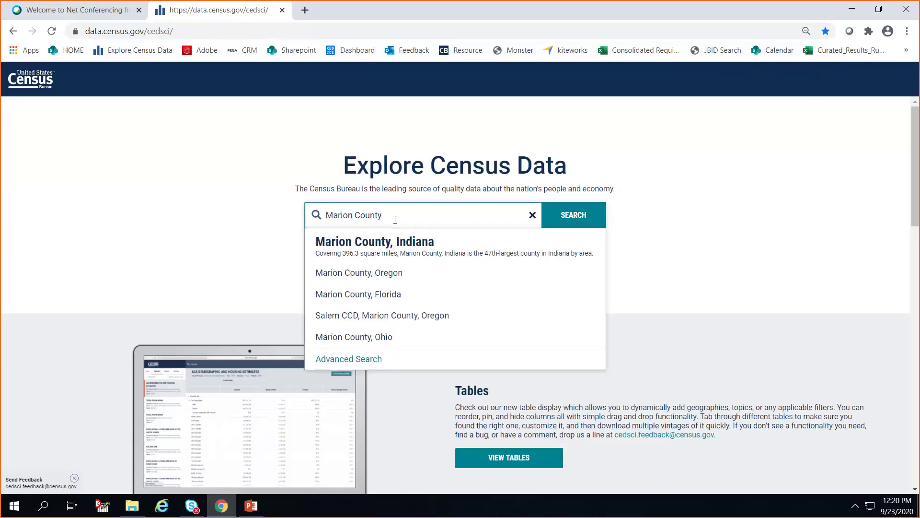
text(, OR)
key(Return)
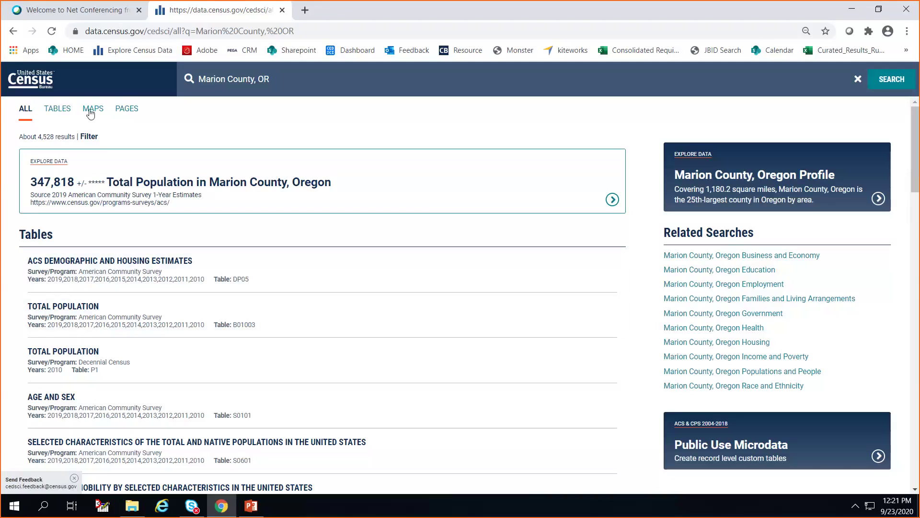
- Examine the Marion County, OR search results, including the listed tables and the pages further down
scroll(326, 240, down, 2)
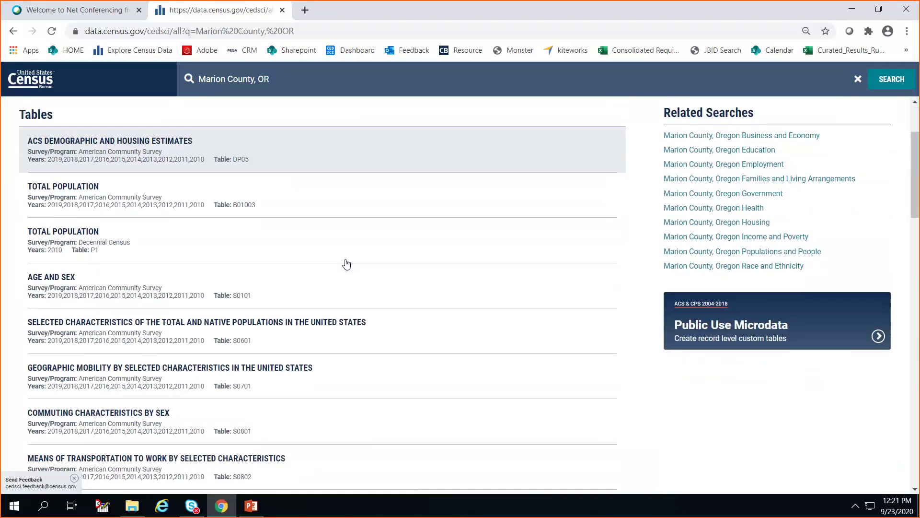
scroll(346, 263, down, 2)
scroll(347, 264, up, 5)
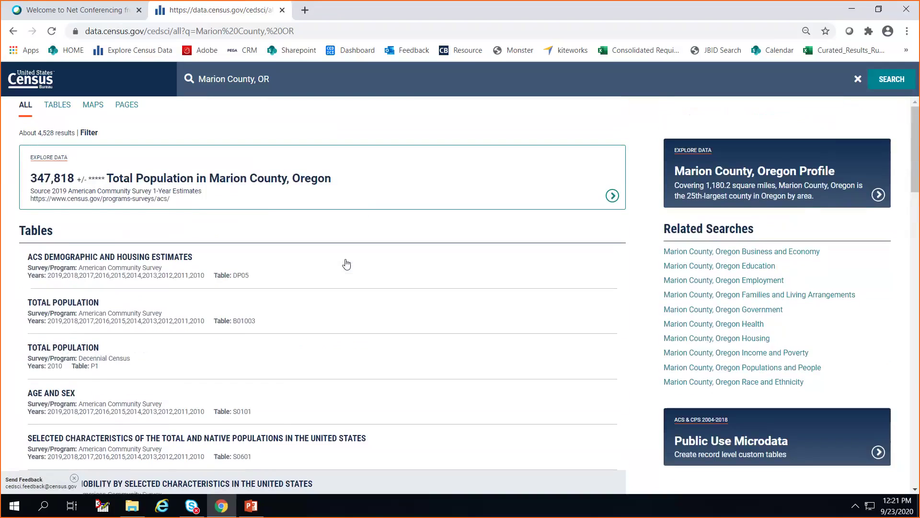
scroll(347, 264, down, 9)
scroll(347, 264, down, 16)
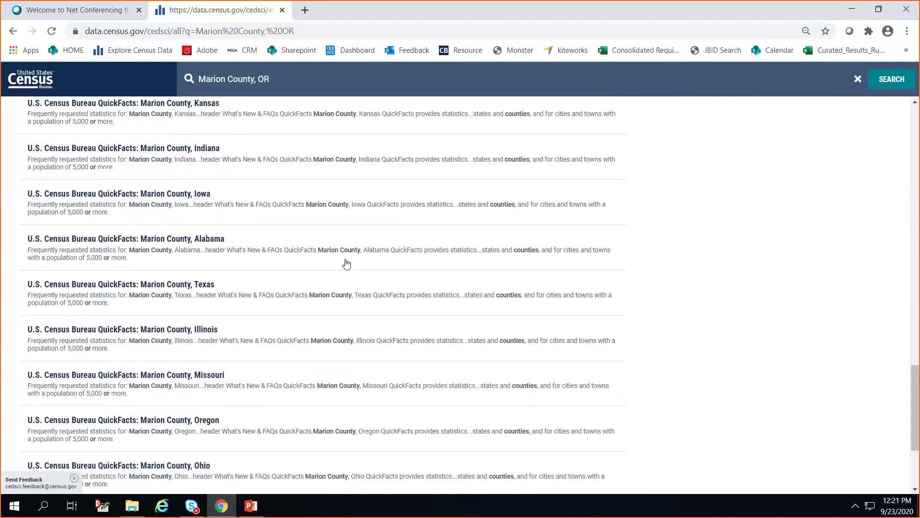
scroll(347, 264, up, 20)
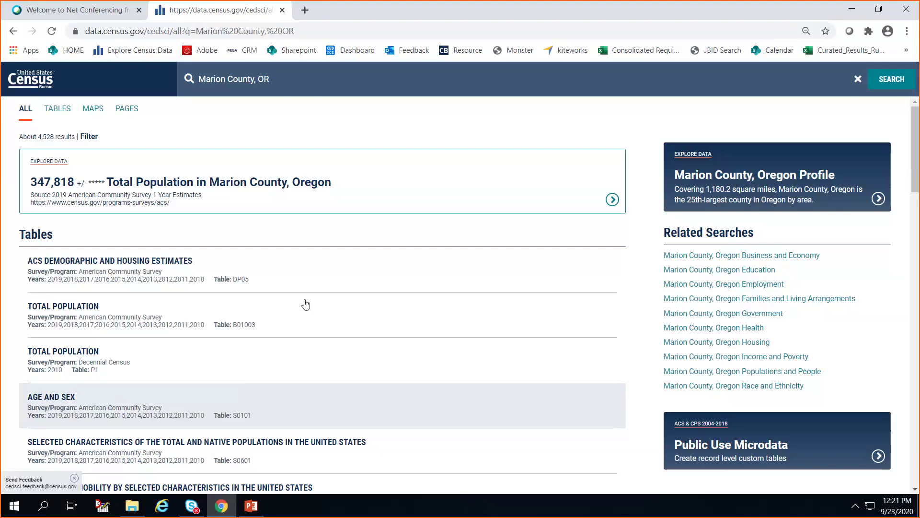
scroll(423, 382, down, 1)
scroll(422, 383, down, 3)
scroll(419, 384, up, 3)
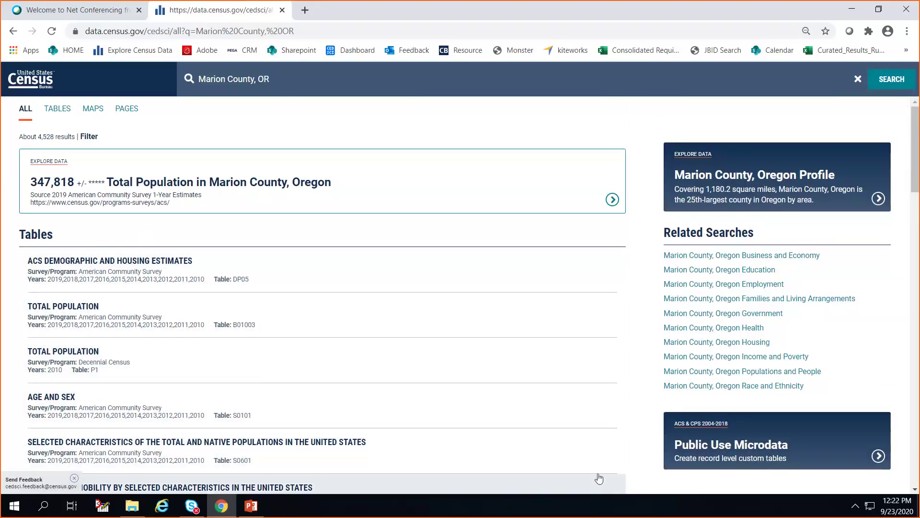
- Open the Marion County, Oregon profile and review its key statistics and People and Population charts
click(752, 186)
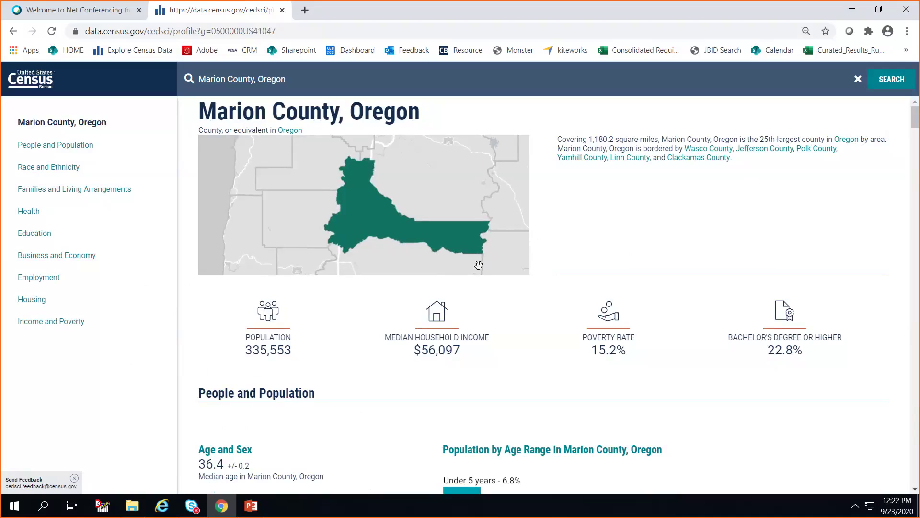
scroll(593, 370, down, 3)
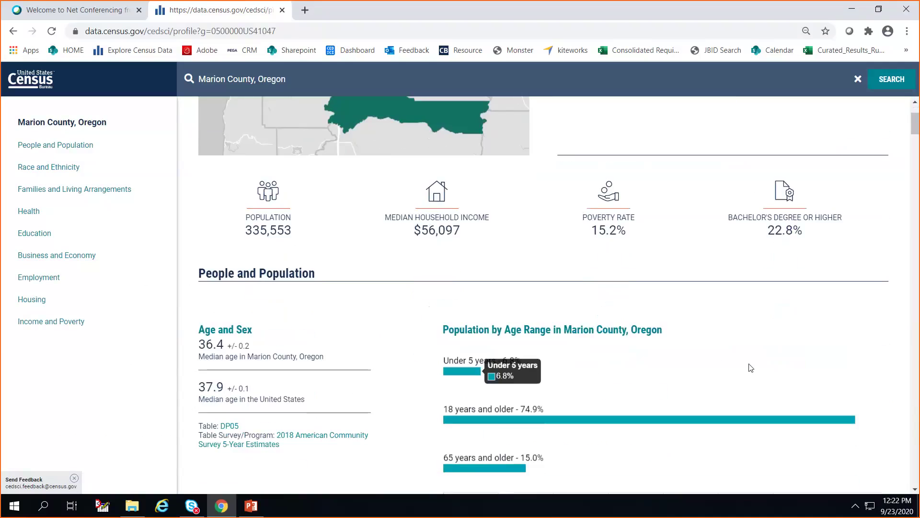
scroll(753, 369, down, 3)
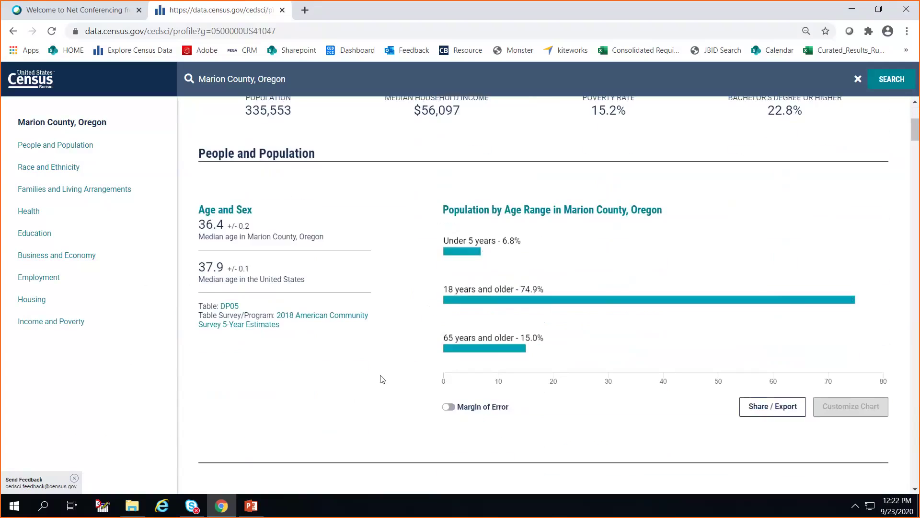
scroll(702, 359, down, 7)
scroll(690, 353, down, 7)
scroll(533, 214, up, 6)
scroll(532, 214, up, 12)
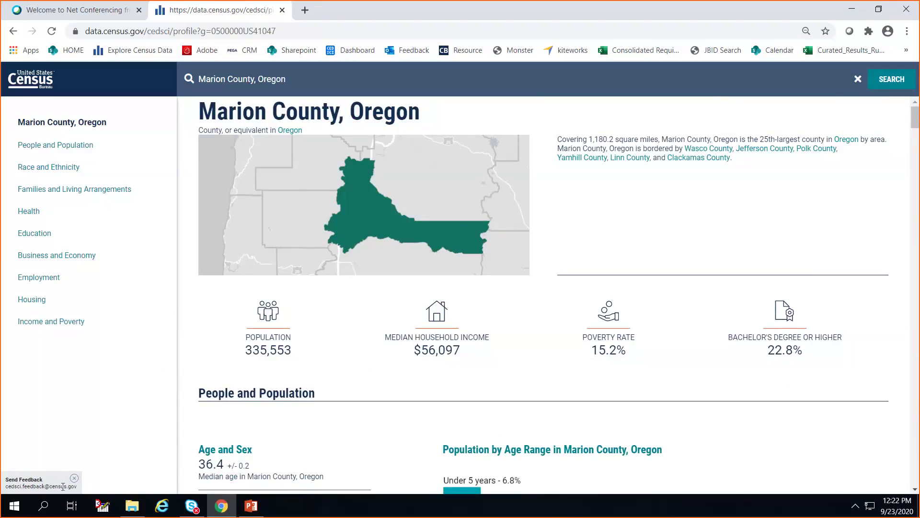
- Return to the Explore Census Data home page and open Advanced Search to review its topic filters
click(34, 84)
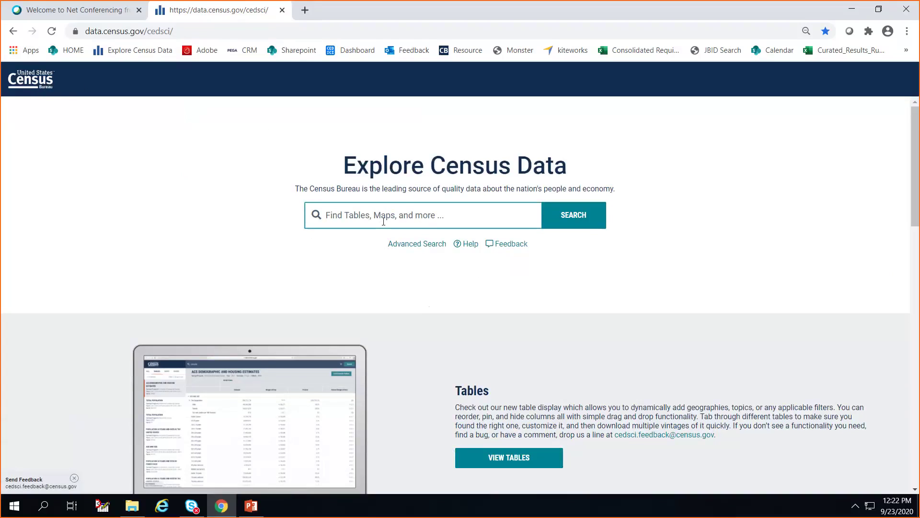
click(427, 245)
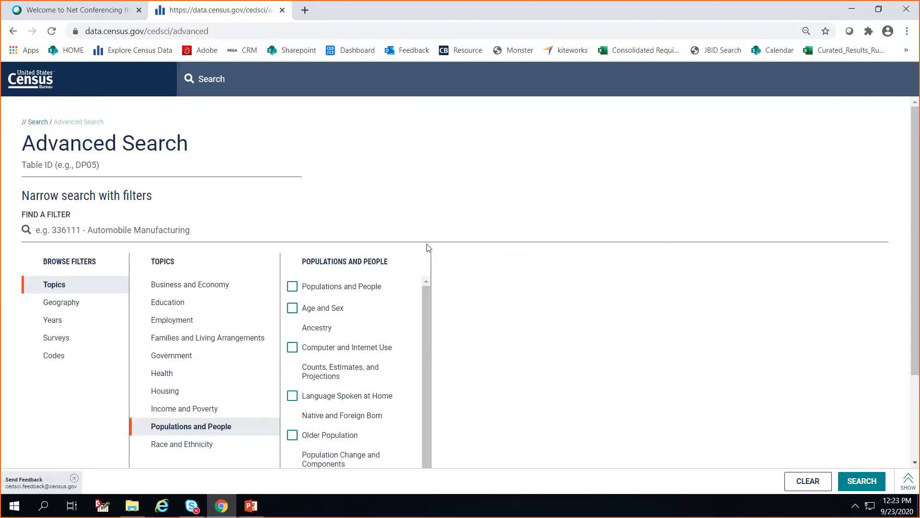
scroll(583, 388, down, 1)
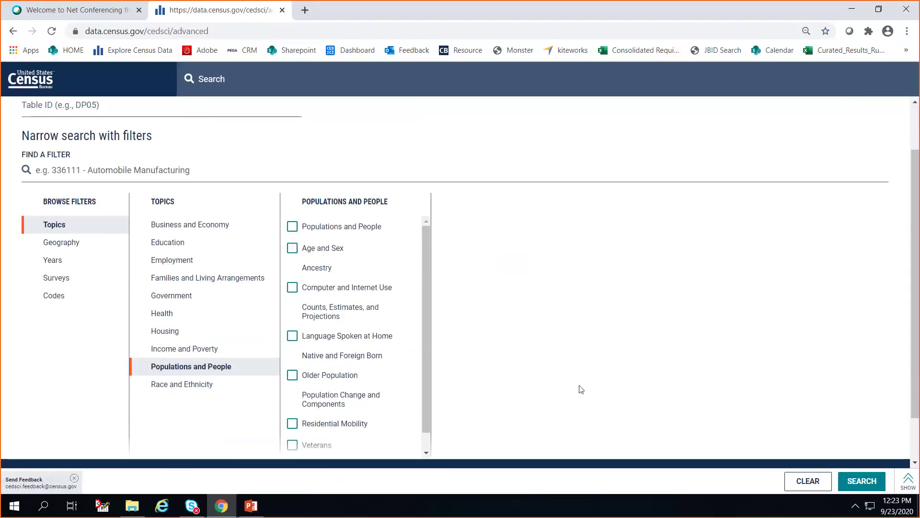
scroll(581, 389, down, 1)
scroll(580, 387, up, 3)
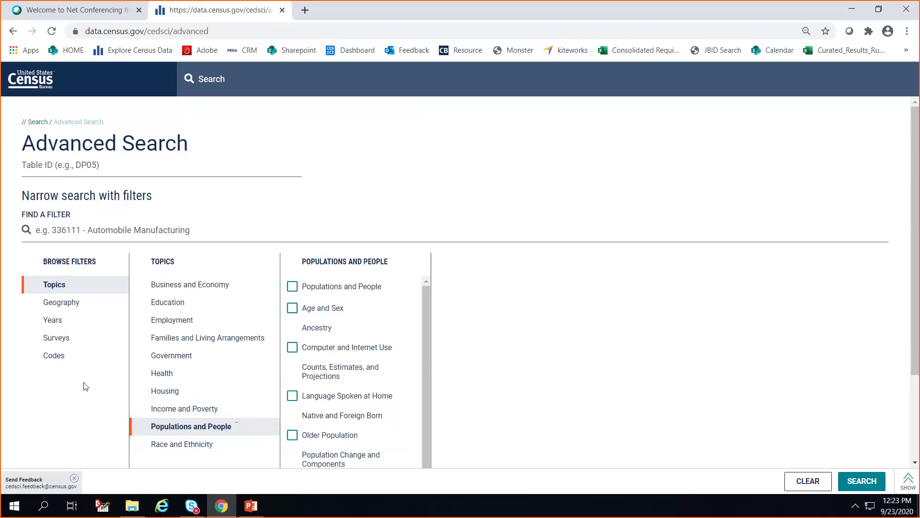
- Browse the Geography filters, preview the 050 - County level, and turn off the display of summary levels
click(72, 302)
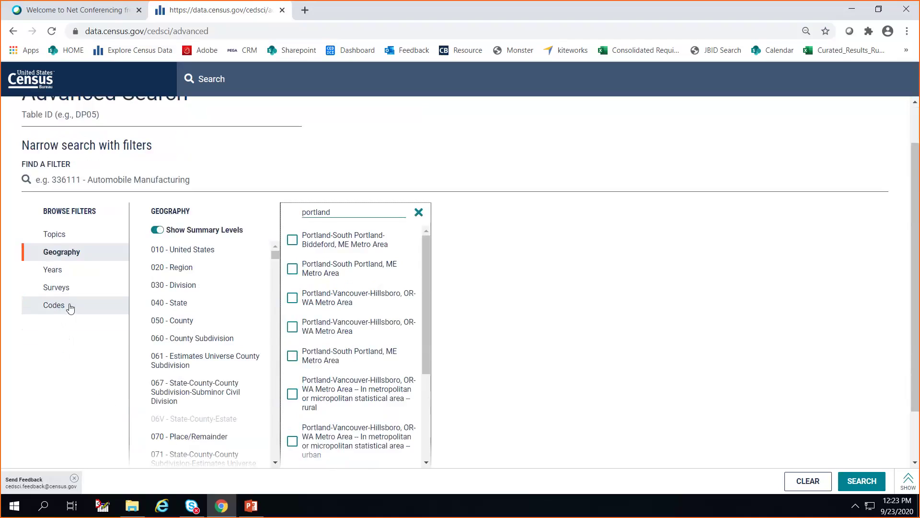
click(158, 230)
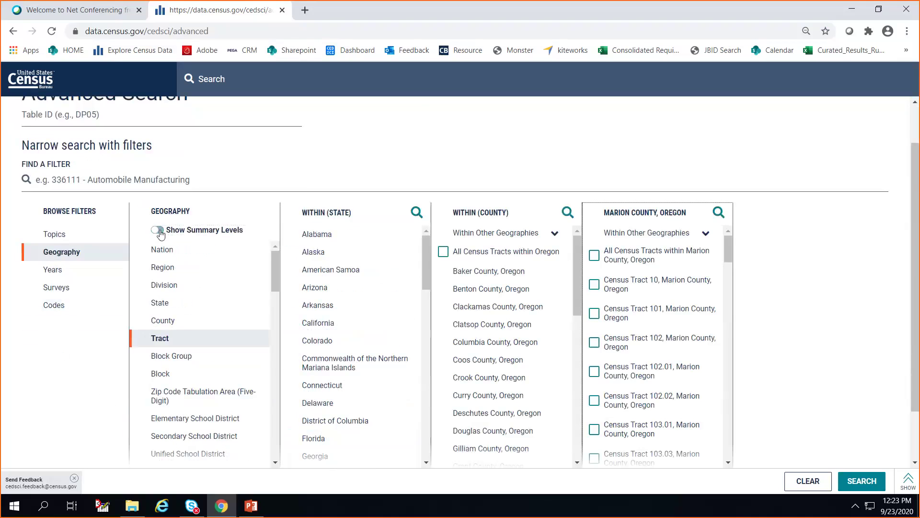
click(160, 232)
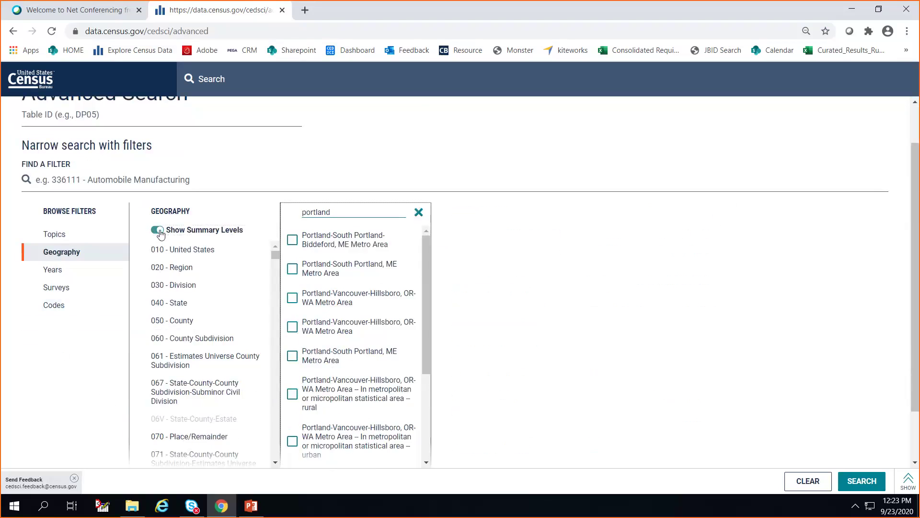
click(171, 326)
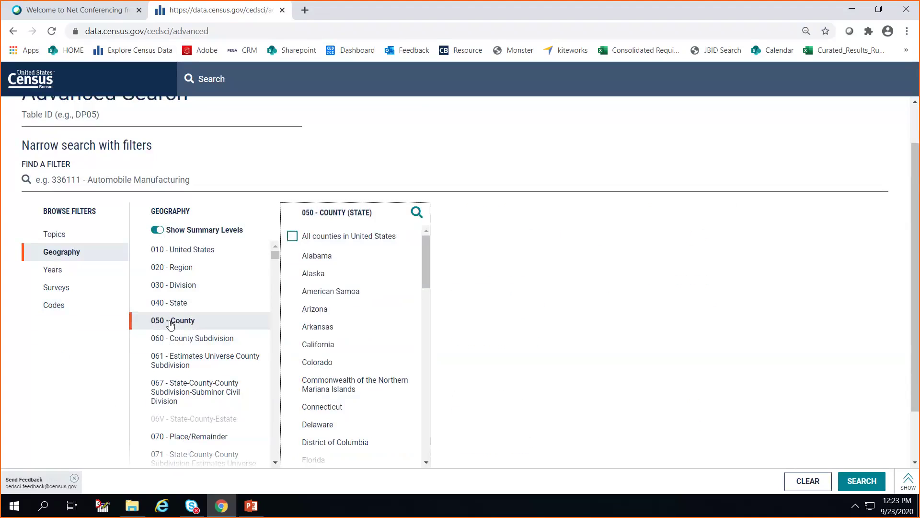
click(159, 231)
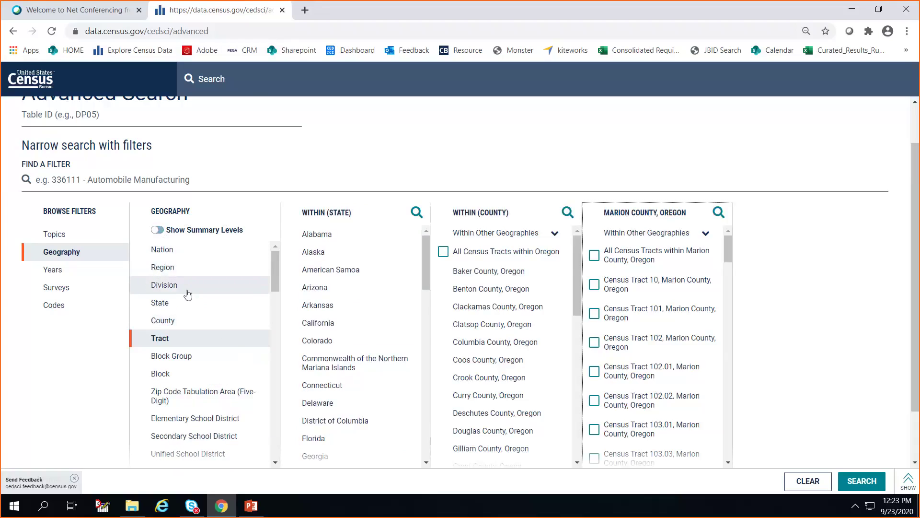
- Choose County as the geography level and examine the other available levels, from Nation down through school, legislative and county subdivisions
click(175, 327)
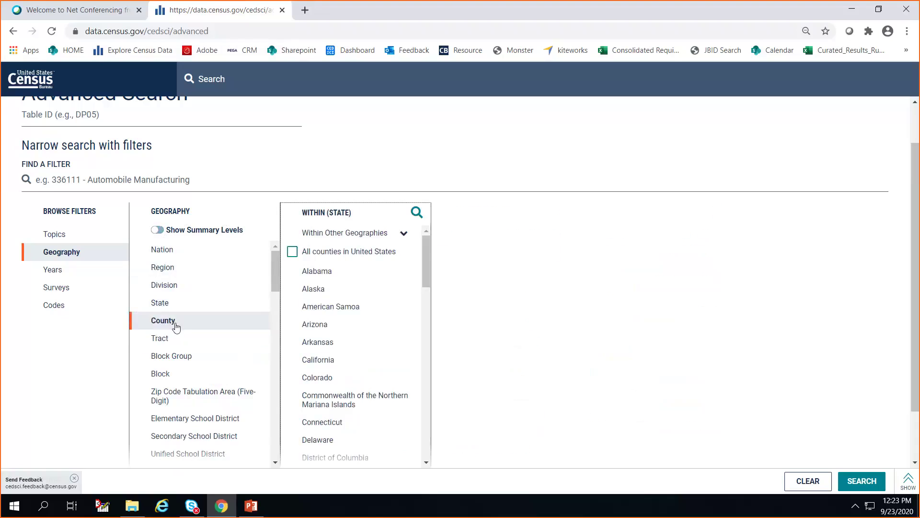
scroll(227, 332, down, 1)
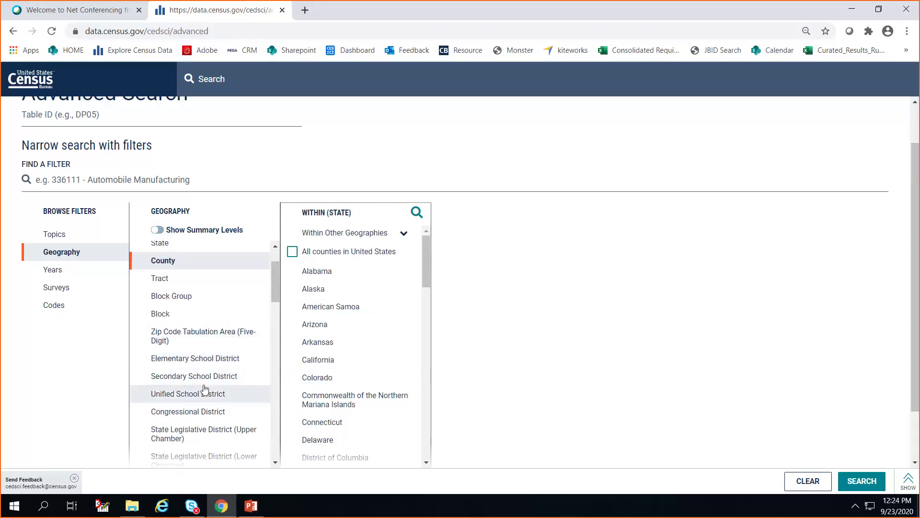
scroll(187, 355, down, 2)
scroll(187, 354, up, 3)
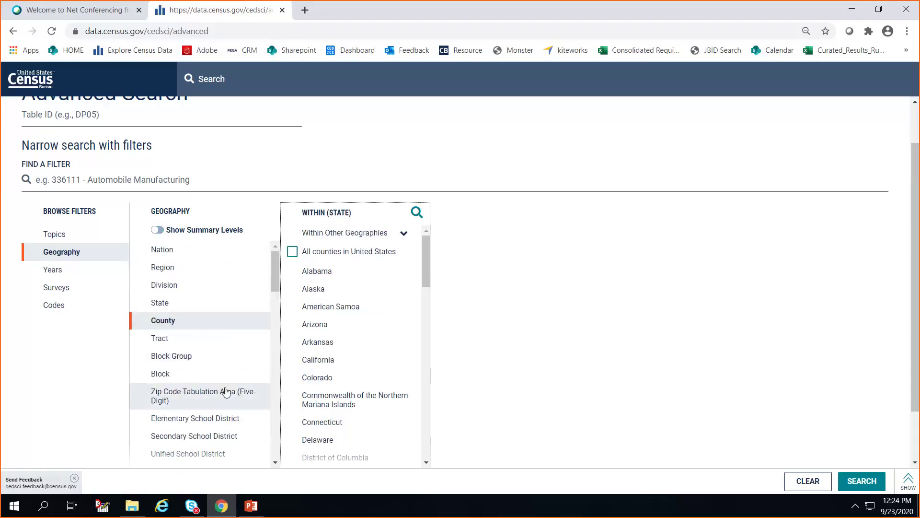
scroll(219, 392, down, 3)
scroll(219, 392, down, 1)
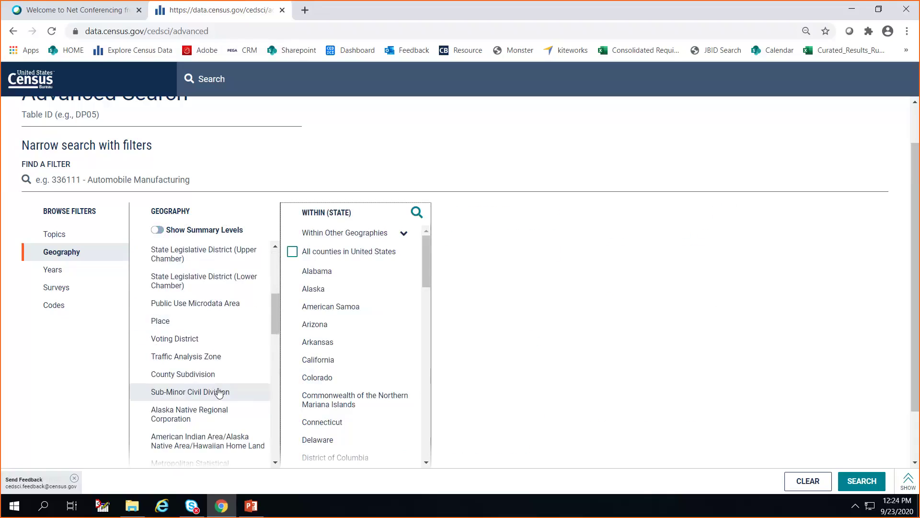
scroll(187, 336, up, 2)
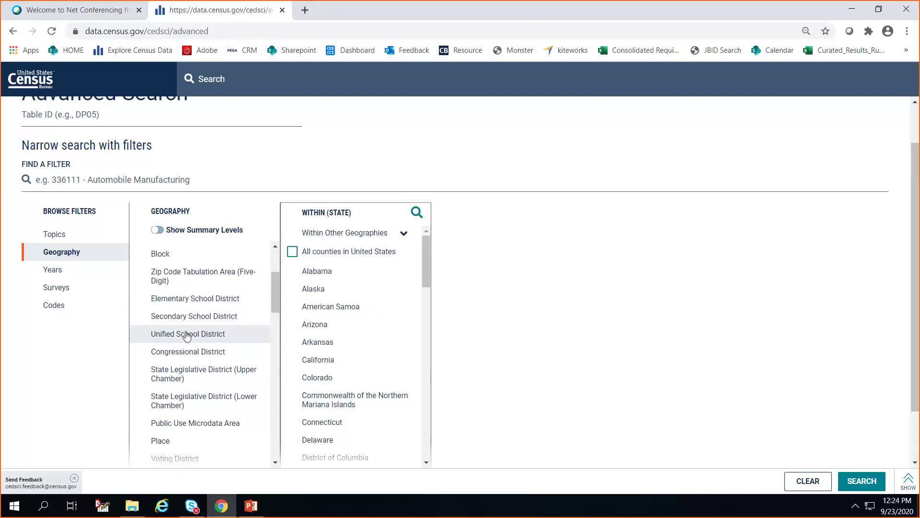
scroll(187, 335, up, 4)
- Add Marion County, Oregon as a geography filter from Oregon's list of counties
click(165, 372)
scroll(367, 374, down, 14)
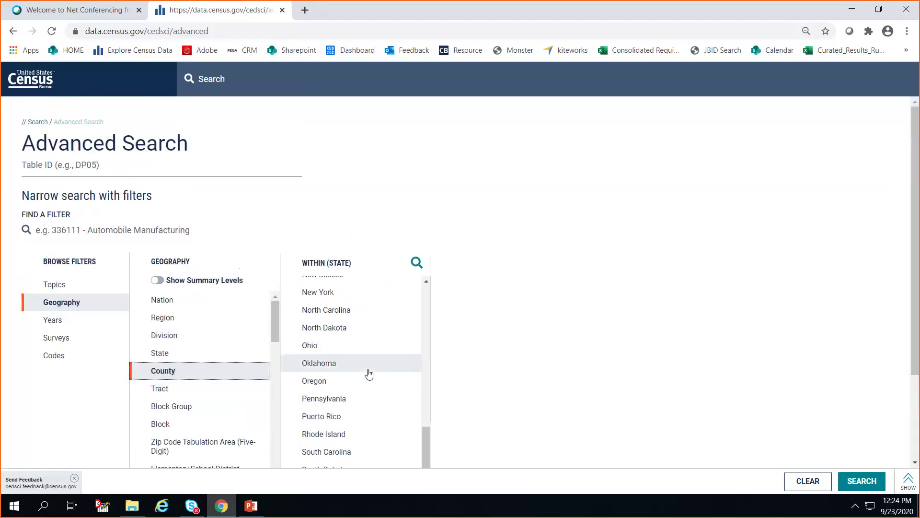
scroll(369, 374, down, 2)
click(329, 324)
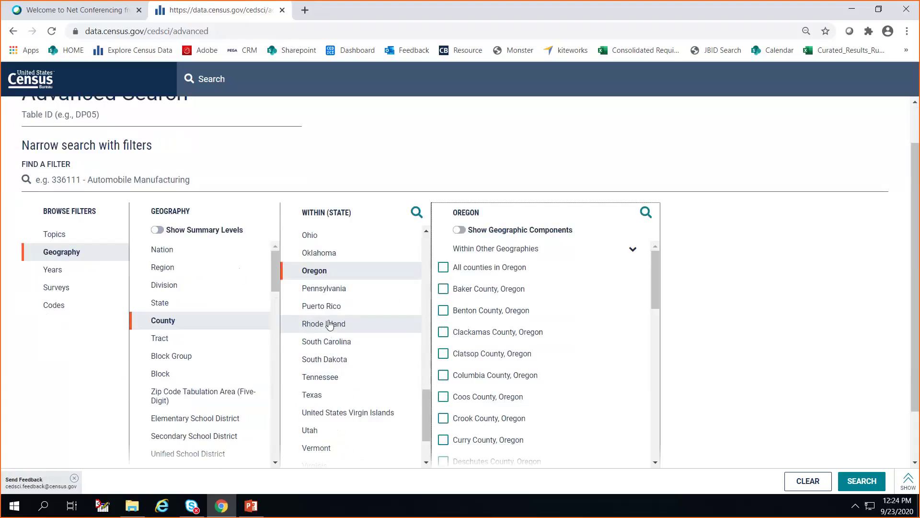
scroll(488, 374, down, 8)
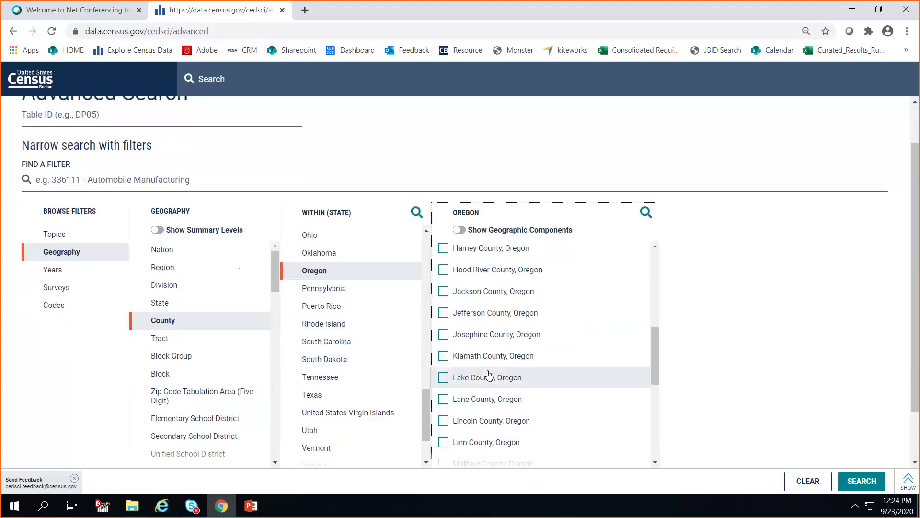
scroll(489, 374, down, 3)
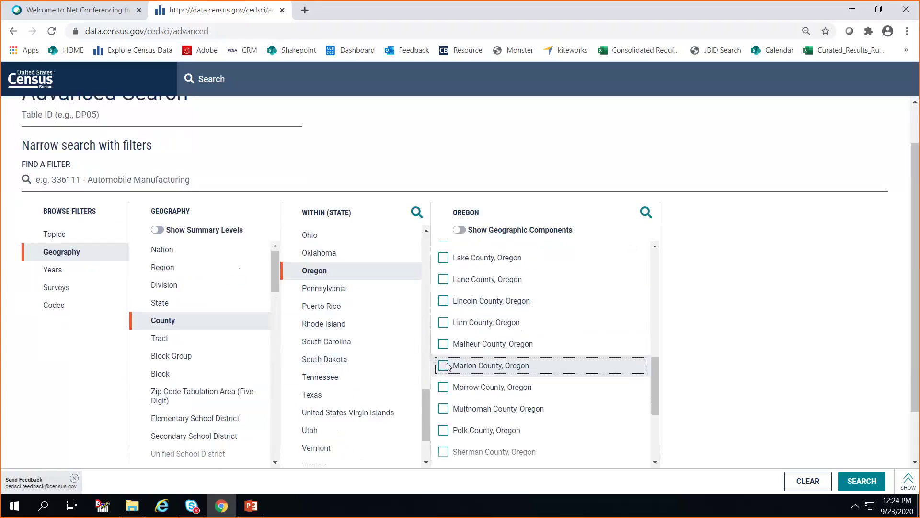
click(444, 365)
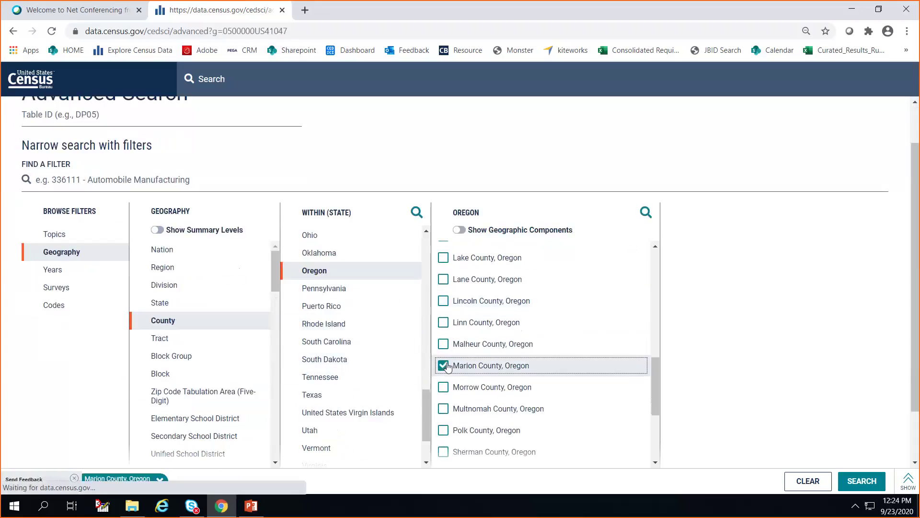
- Dismiss the feedback notice and run the advanced search with the selected geography filter
click(74, 479)
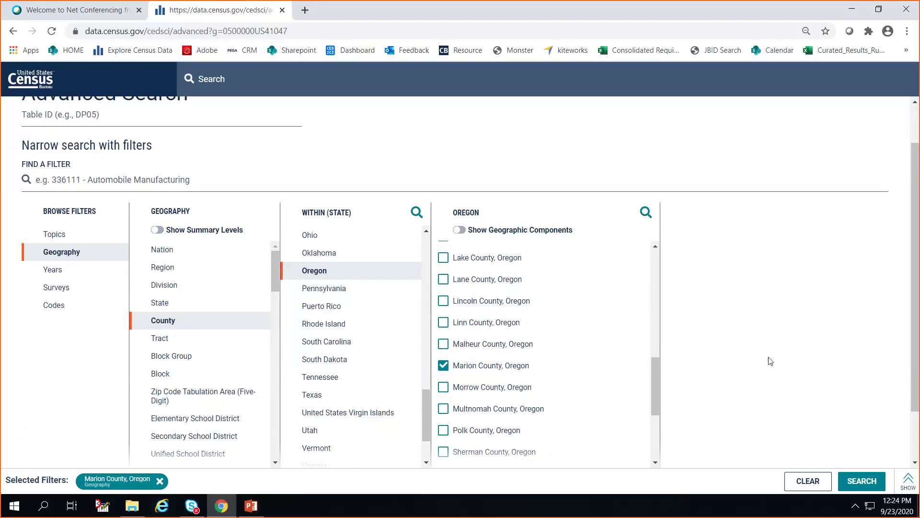
click(880, 477)
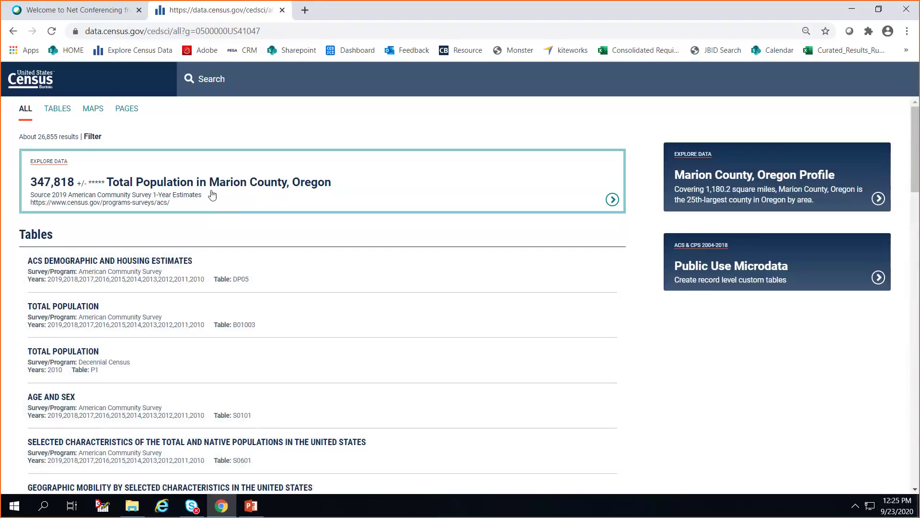
- Return to the Explore Census Data home page, search for CP04 and open the Comparative Housing Characteristics table
click(34, 90)
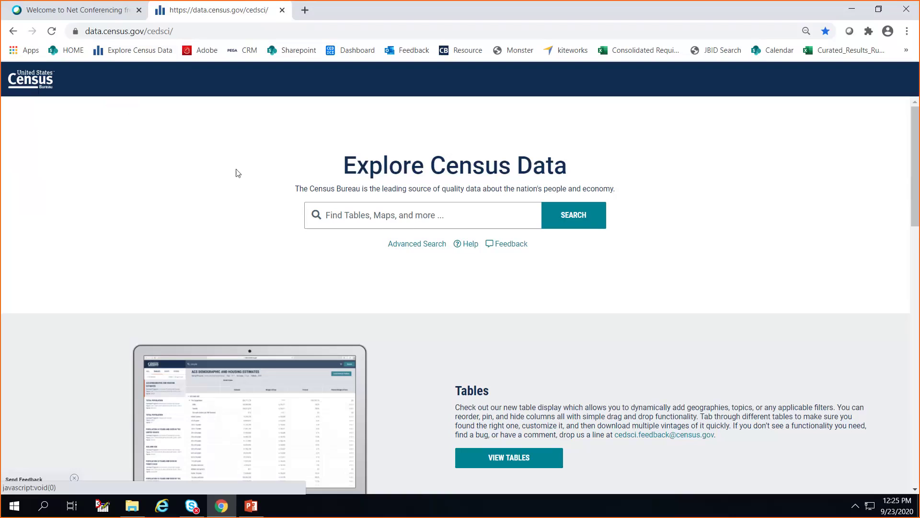
click(335, 214)
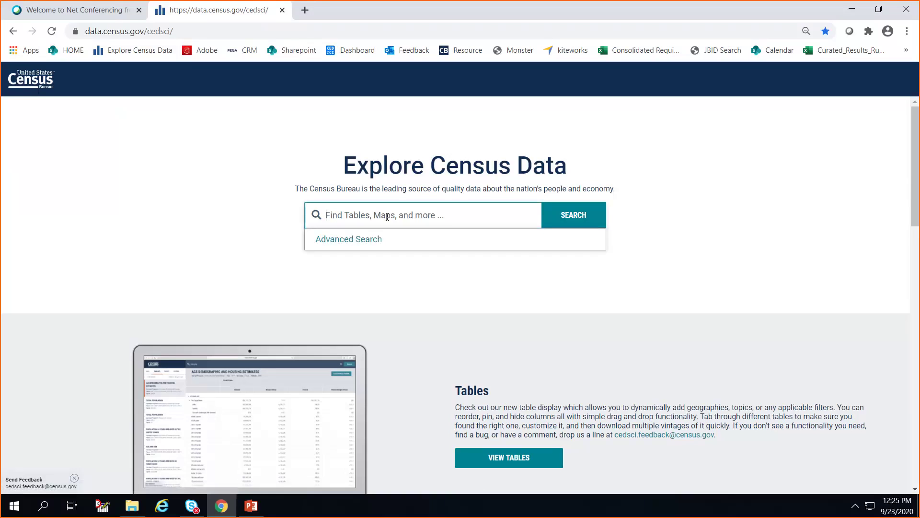
text(CP)
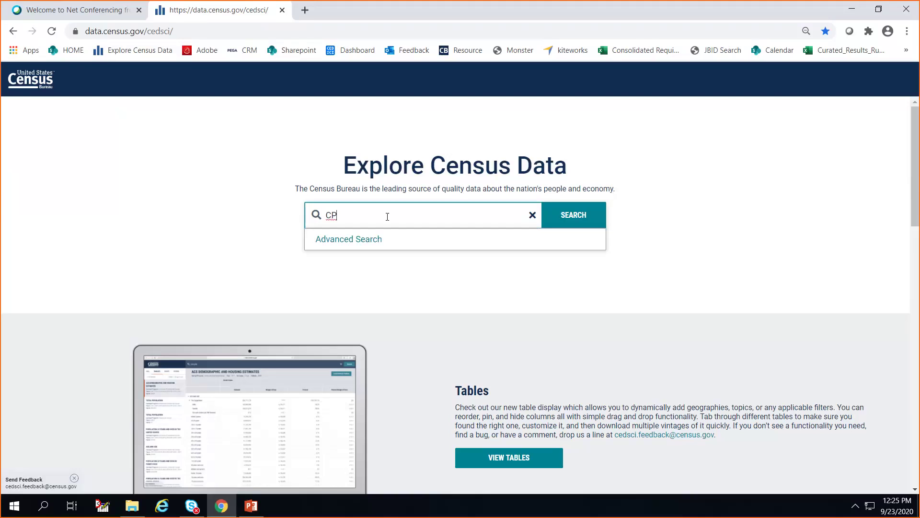
text(04)
click(566, 218)
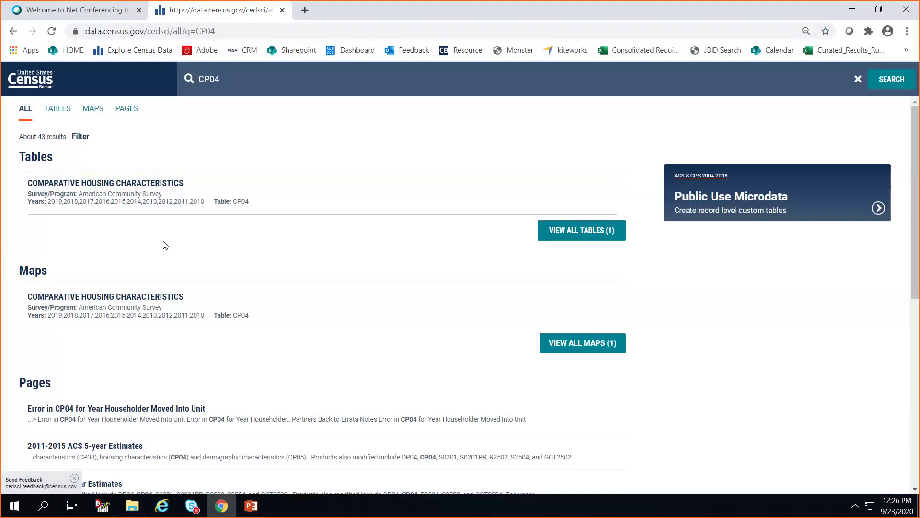
click(143, 189)
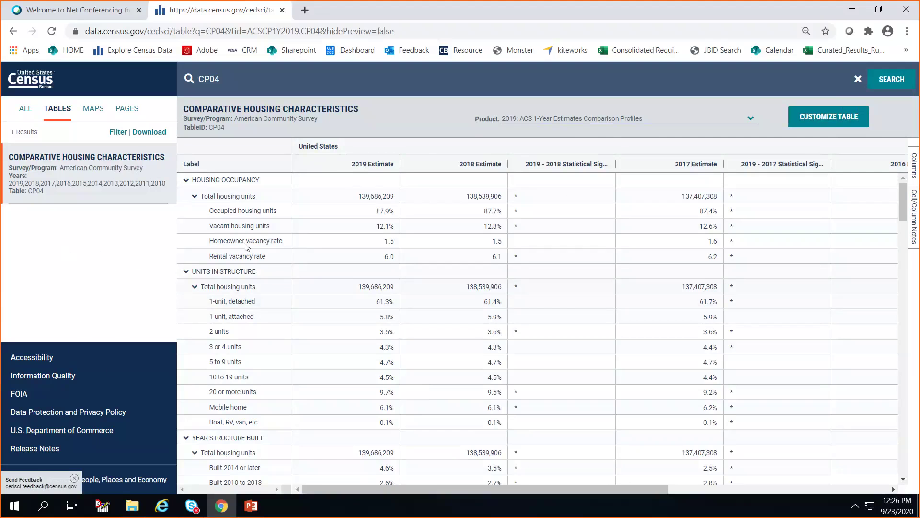
- Examine the table's available product years without changing the selection, and view the estimate columns back to 2015
click(576, 119)
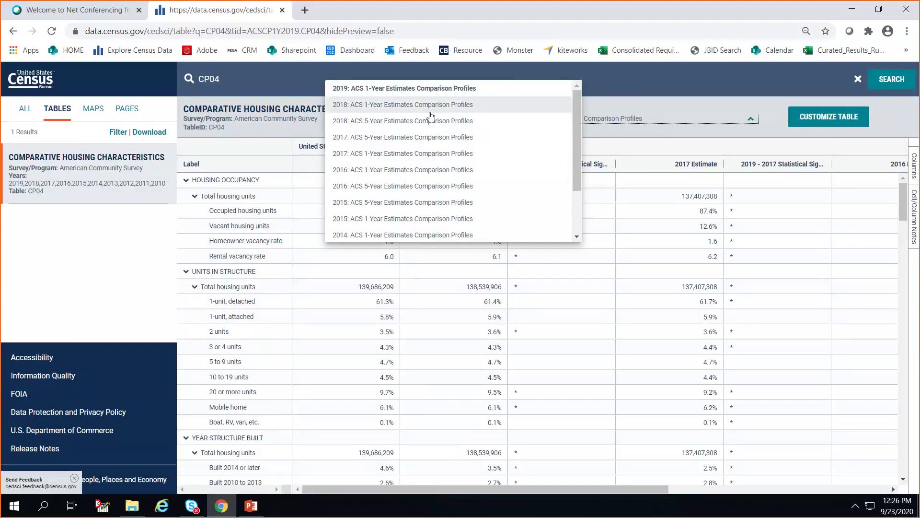
click(655, 128)
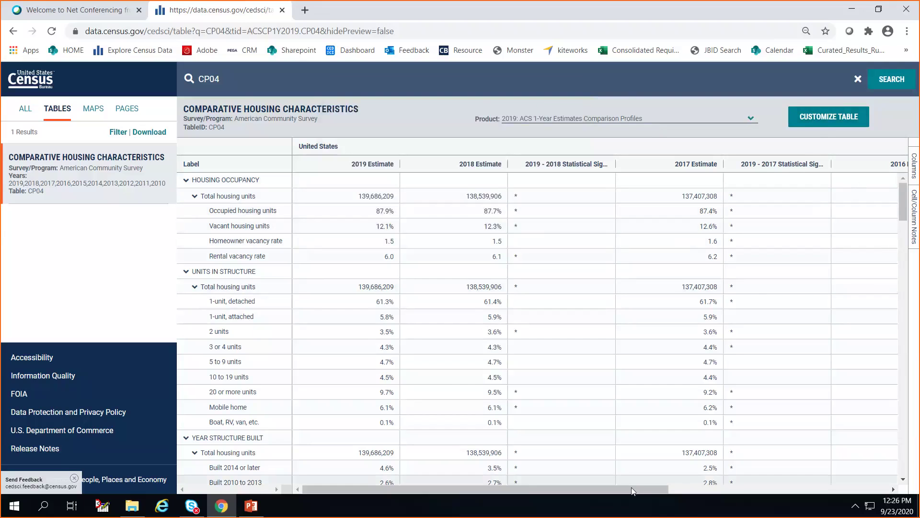
drag(633, 488, 874, 487)
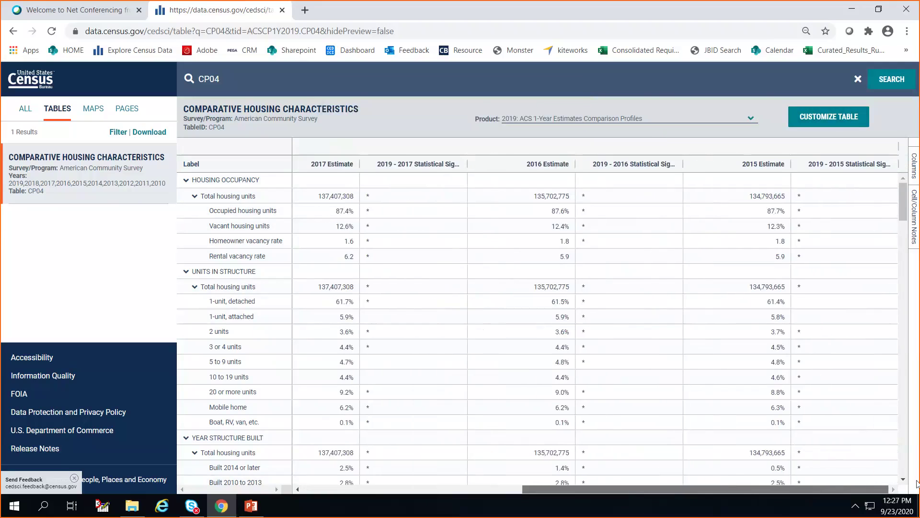
- Customize the table by hiding the 2018, 2017 and 2016 estimates and their statistical significance columns
click(813, 121)
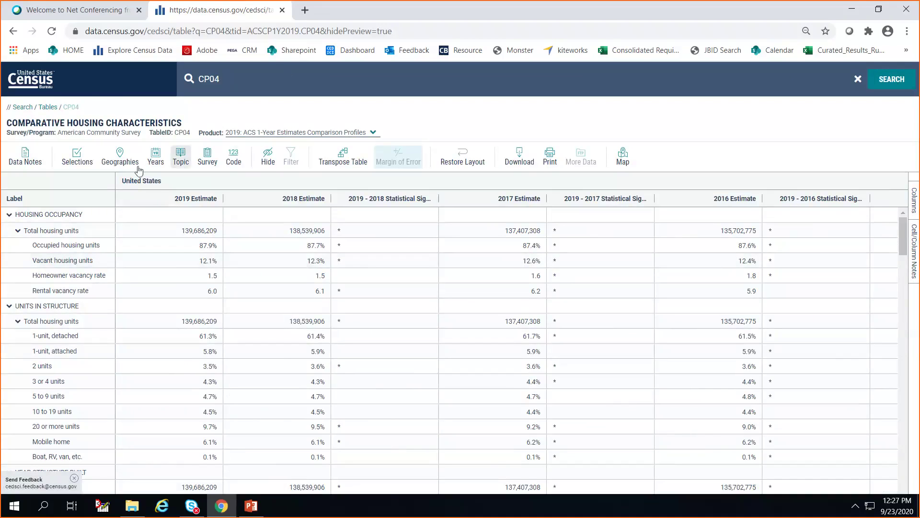
click(267, 155)
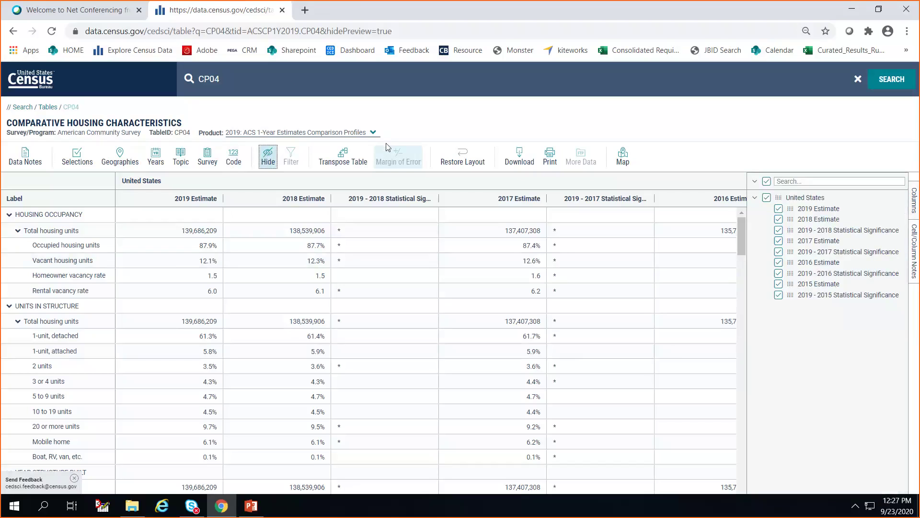
click(778, 219)
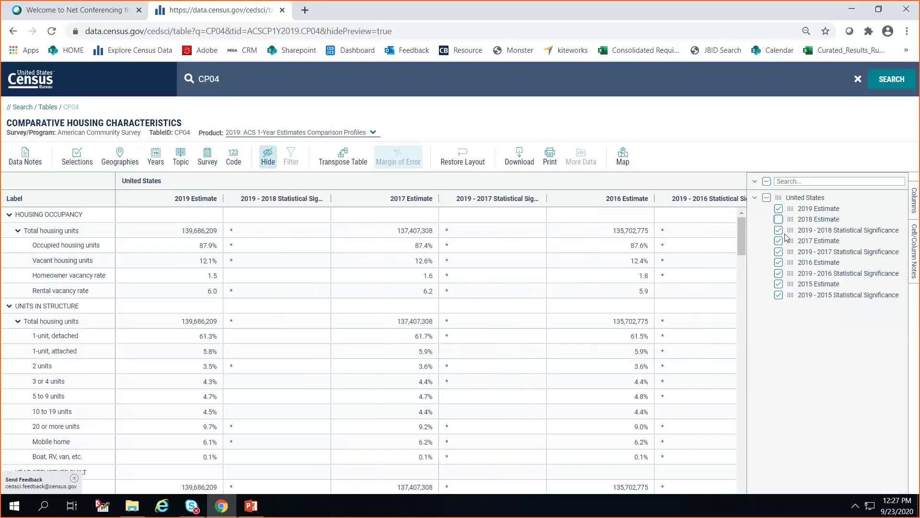
click(779, 231)
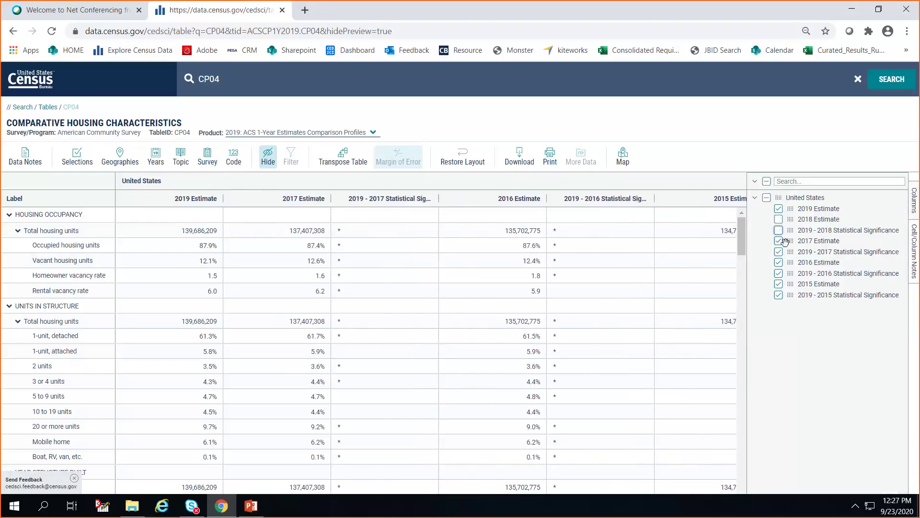
click(779, 241)
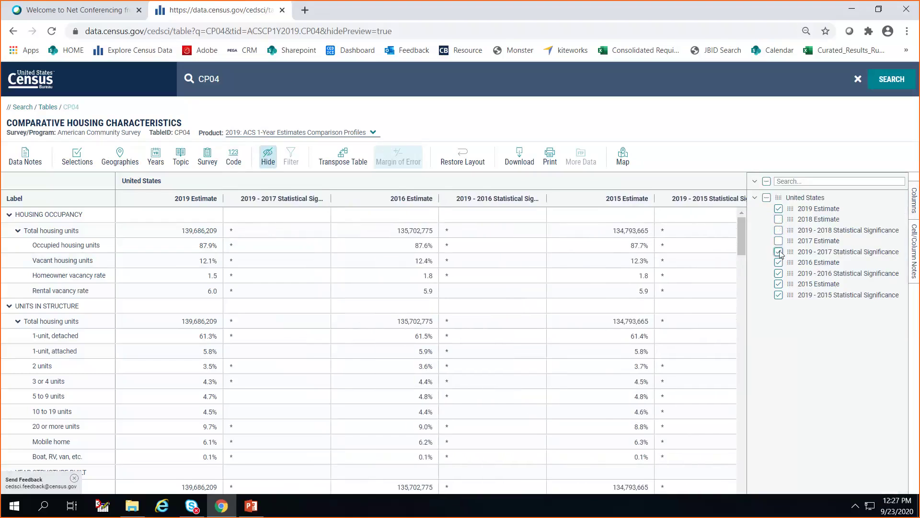
click(779, 253)
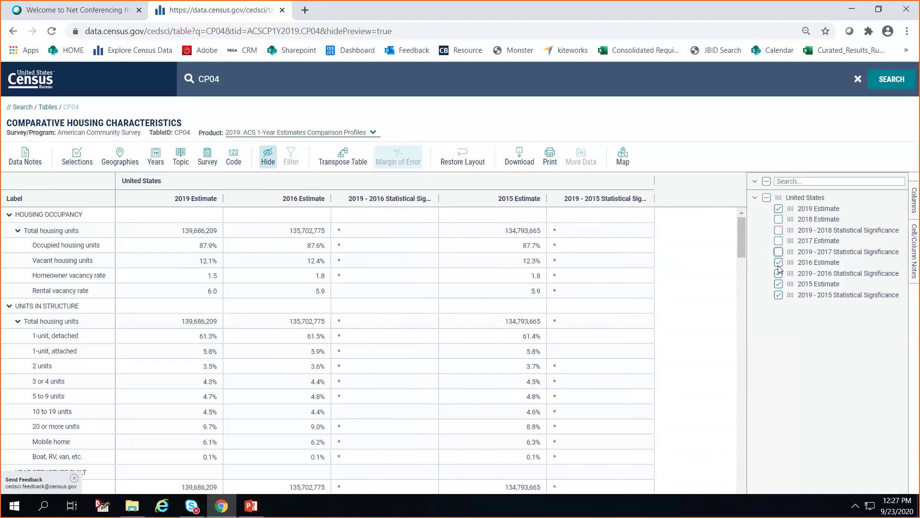
click(779, 264)
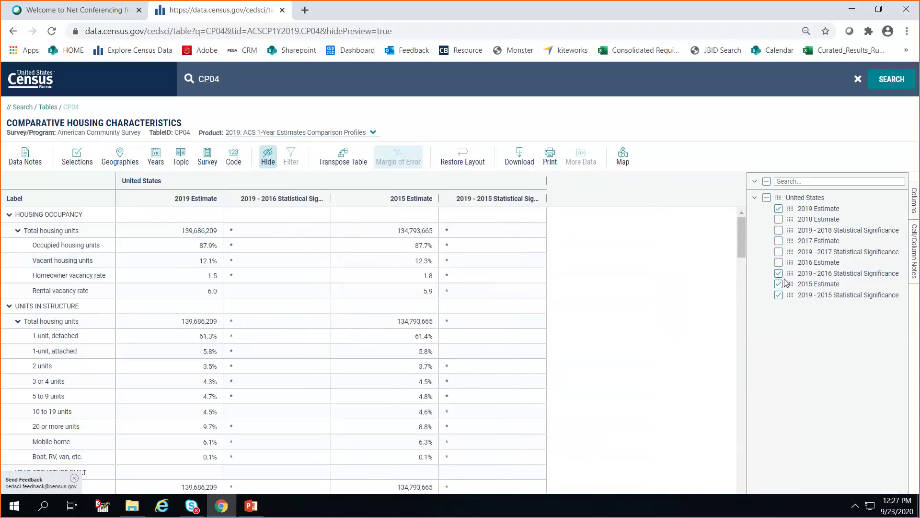
click(779, 274)
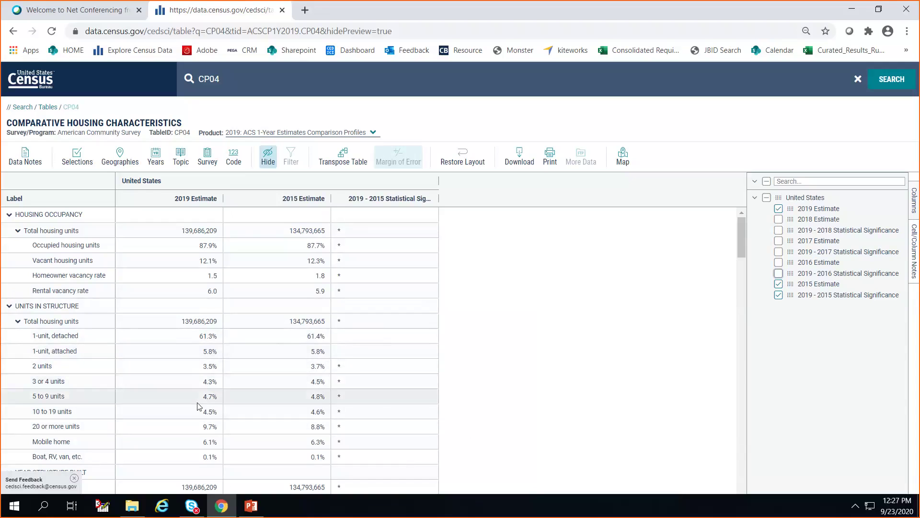
- Review the 2019 and 2015 housing estimates and their significance, from year structure built down to value and monthly owner costs
scroll(139, 414, down, 3)
scroll(139, 413, down, 3)
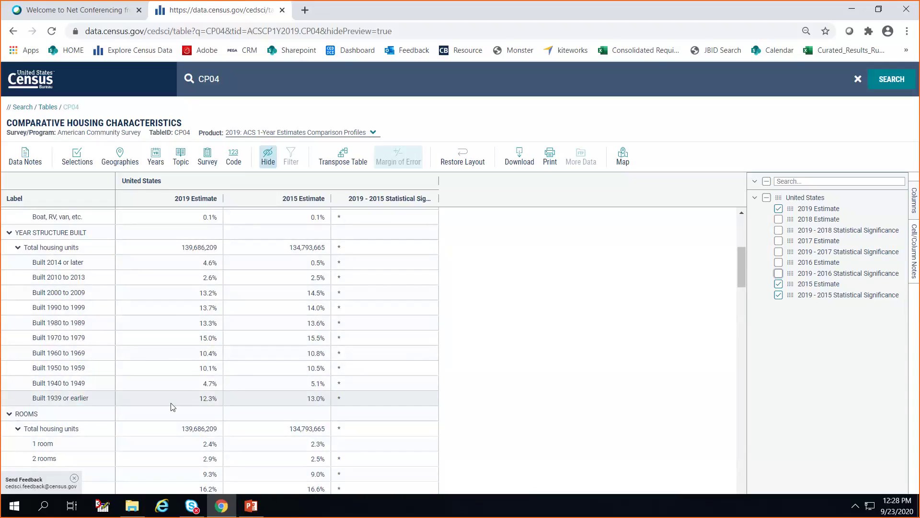
scroll(264, 457, down, 2)
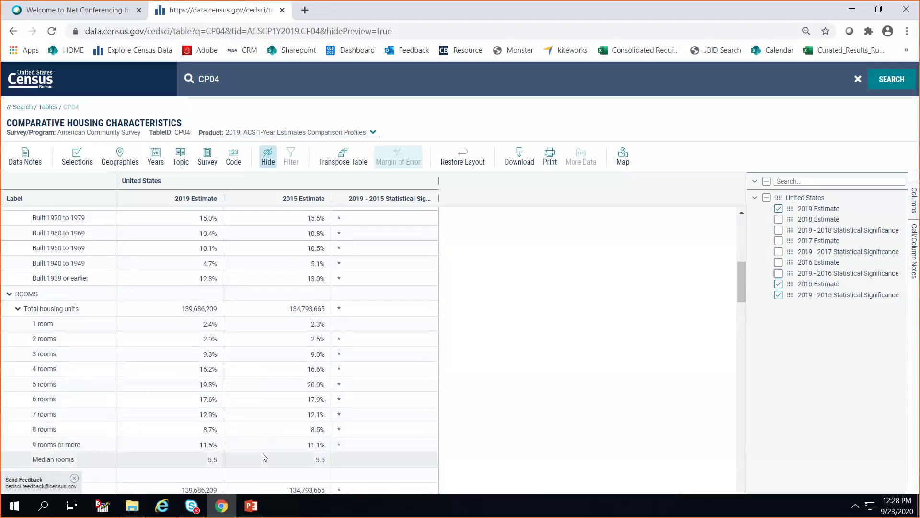
scroll(264, 457, up, 4)
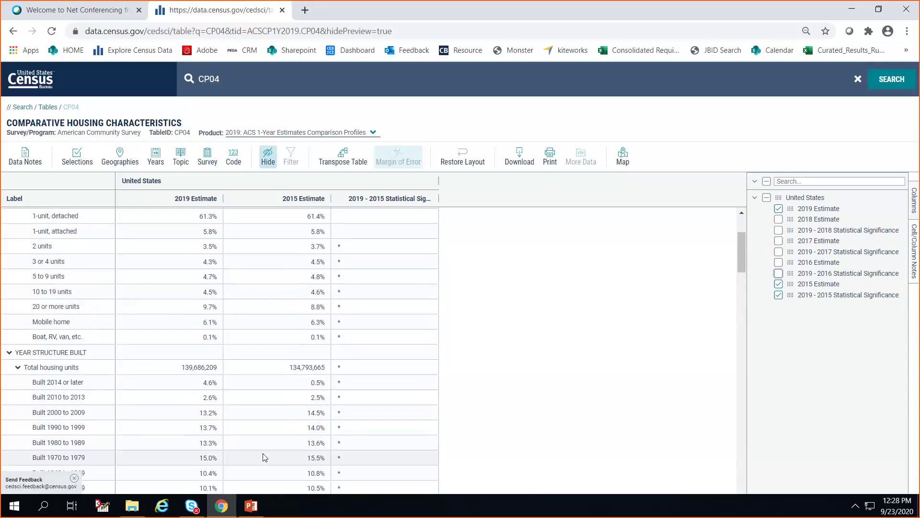
scroll(263, 457, down, 9)
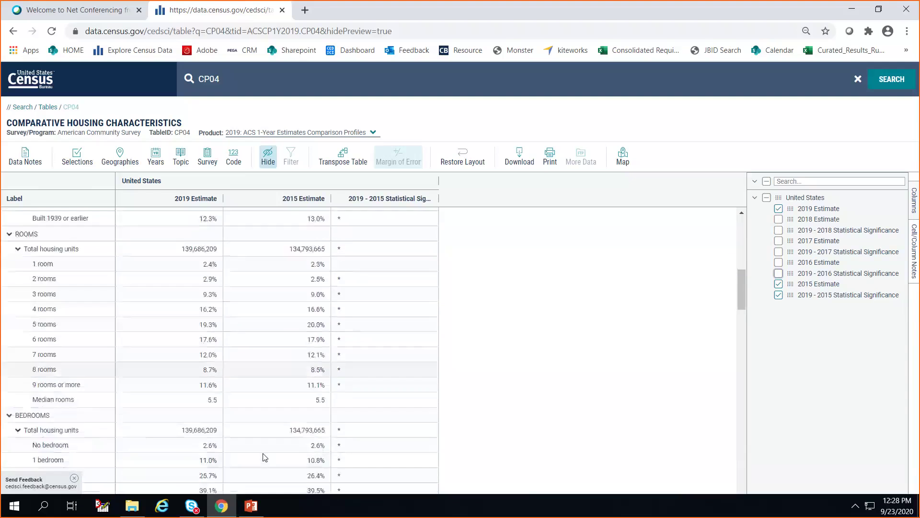
scroll(264, 456, down, 4)
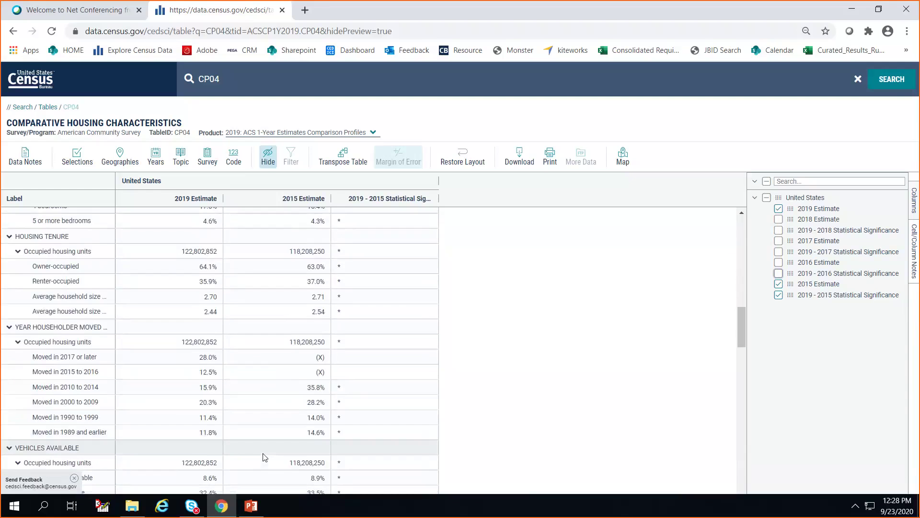
scroll(264, 457, down, 3)
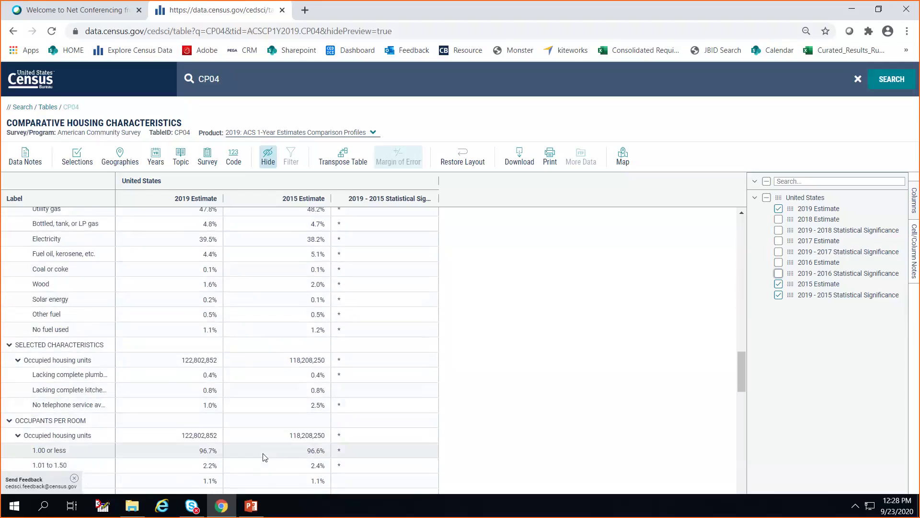
scroll(264, 457, down, 3)
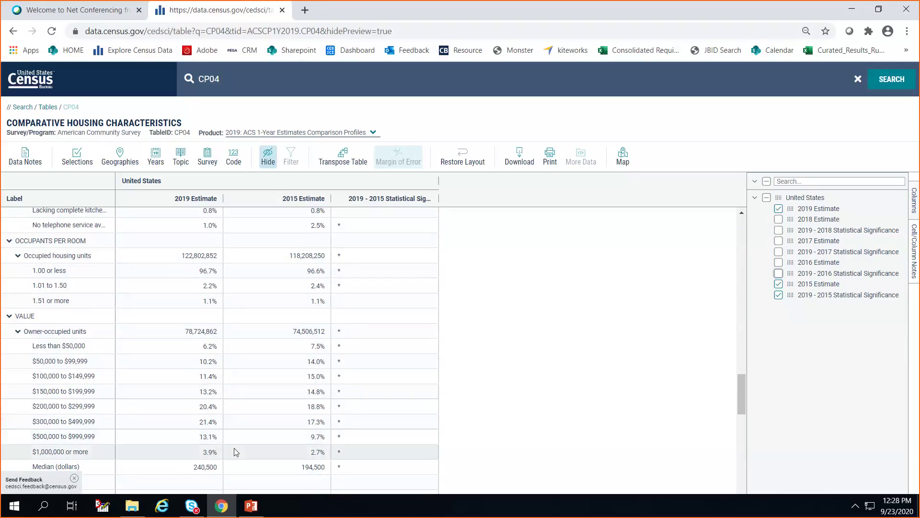
scroll(258, 482, down, 1)
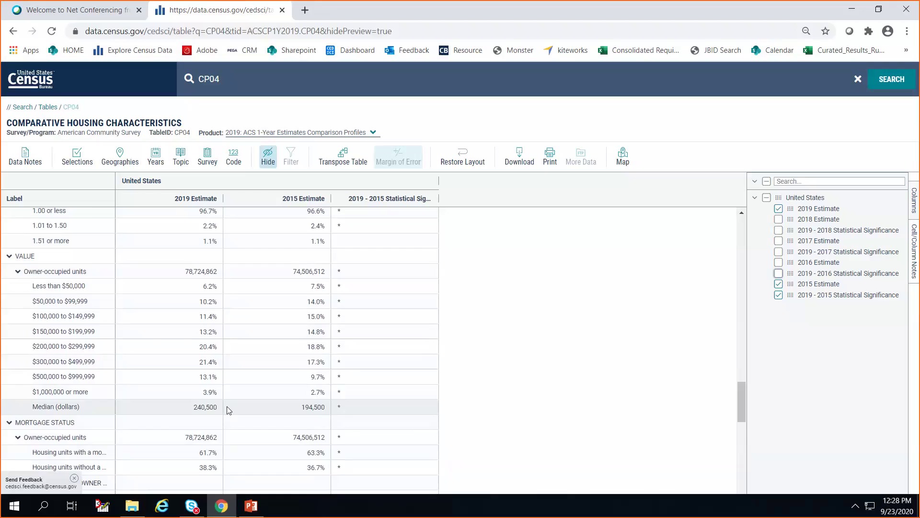
scroll(228, 410, down, 3)
scroll(214, 456, up, 6)
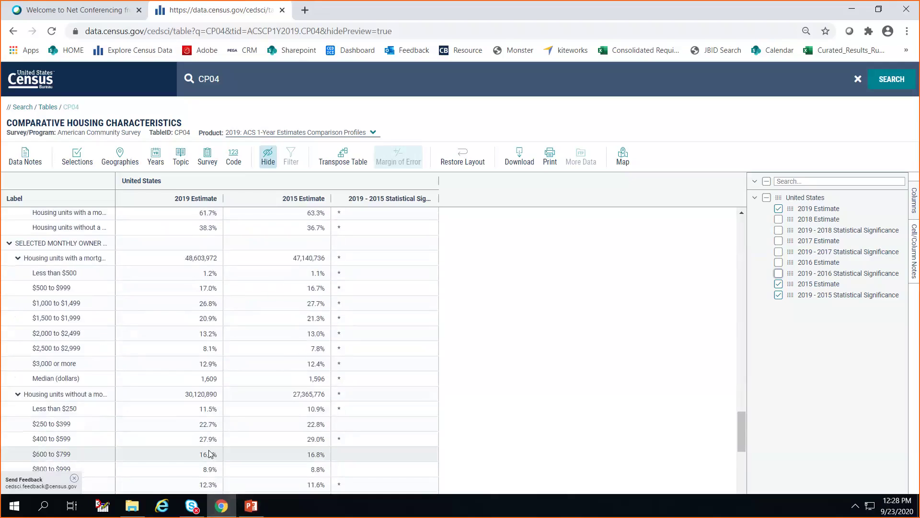
scroll(211, 454, up, 20)
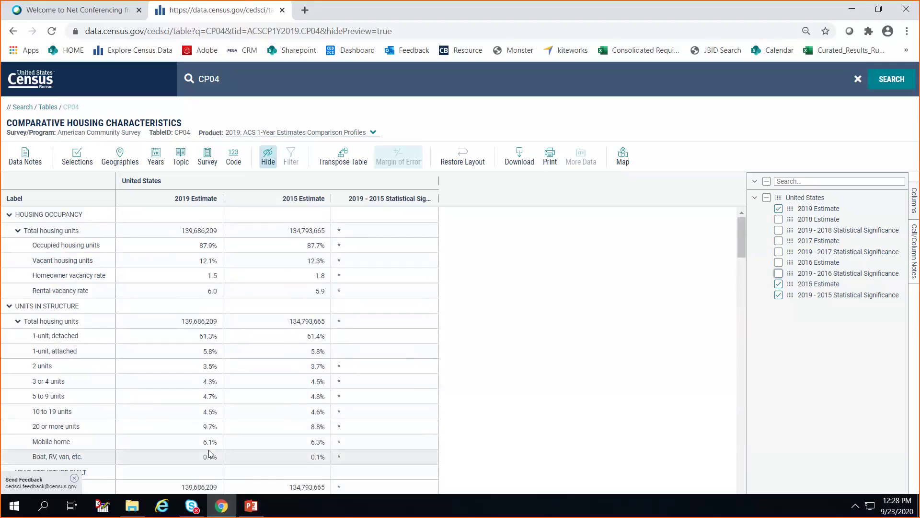
- Export the customized table as an Excel (.xlsx) file and open it
right_click(374, 274)
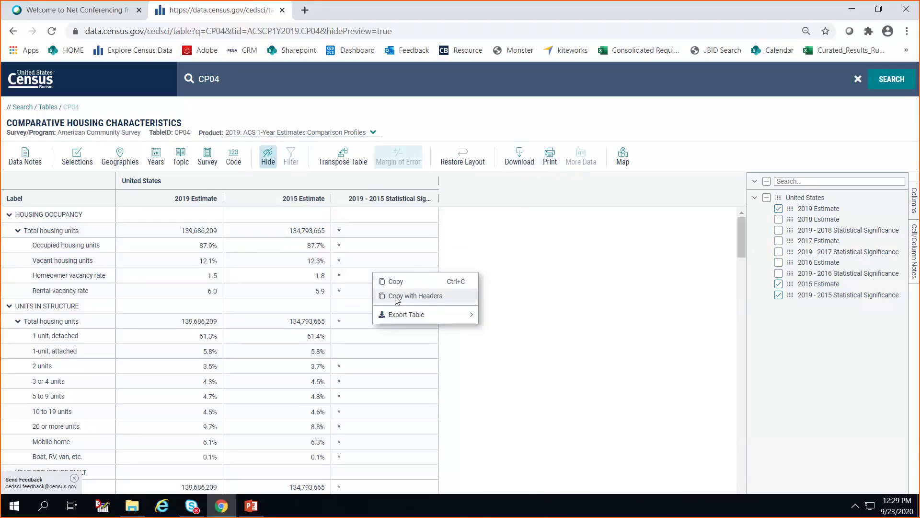
mouse_move(410, 319)
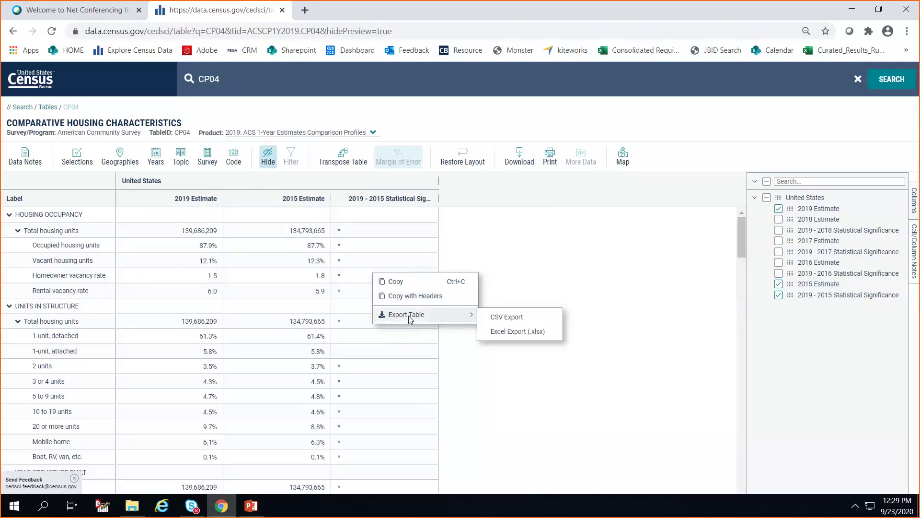
click(501, 334)
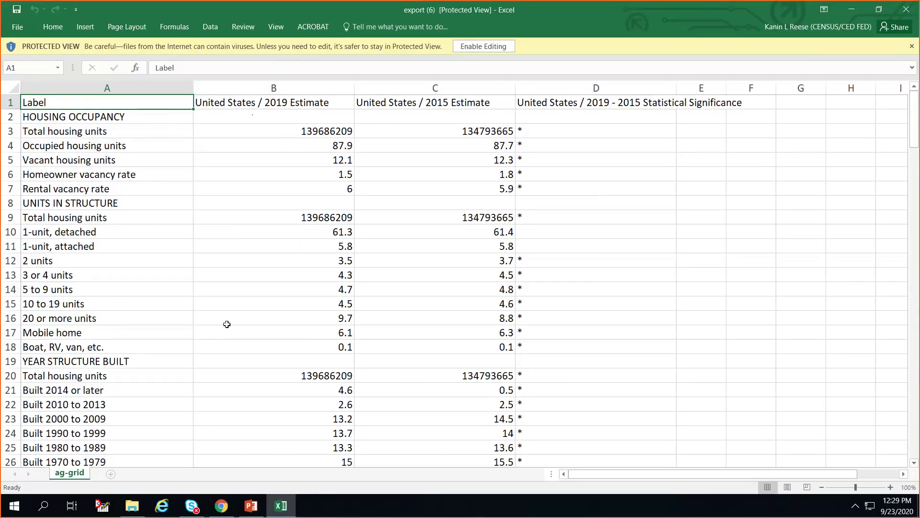
- Look through the rows of the exported Excel workbook, and return to the census table in the browser
scroll(234, 337, down, 4)
scroll(235, 337, up, 4)
scroll(300, 302, down, 5)
scroll(303, 303, up, 5)
click(852, 10)
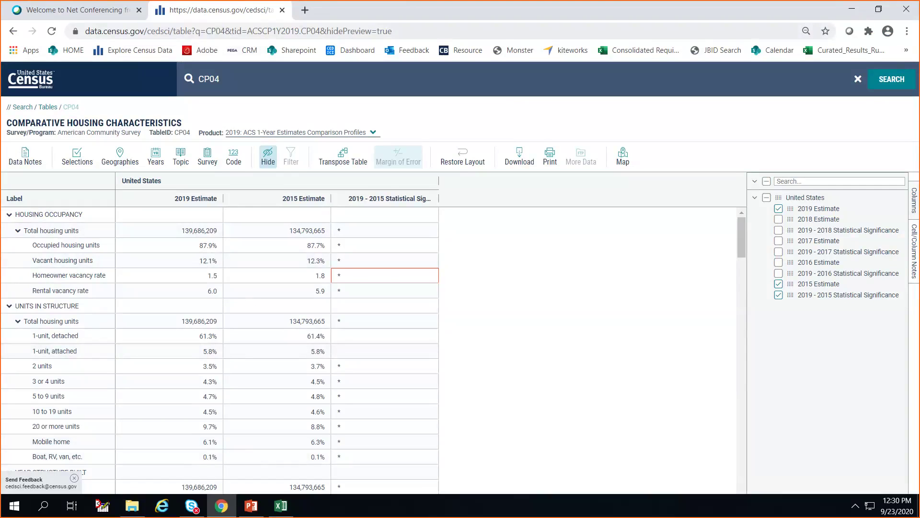
- Filter table CP04 to Baker County, Oregon, using the county-level geographies within Oregon
click(121, 162)
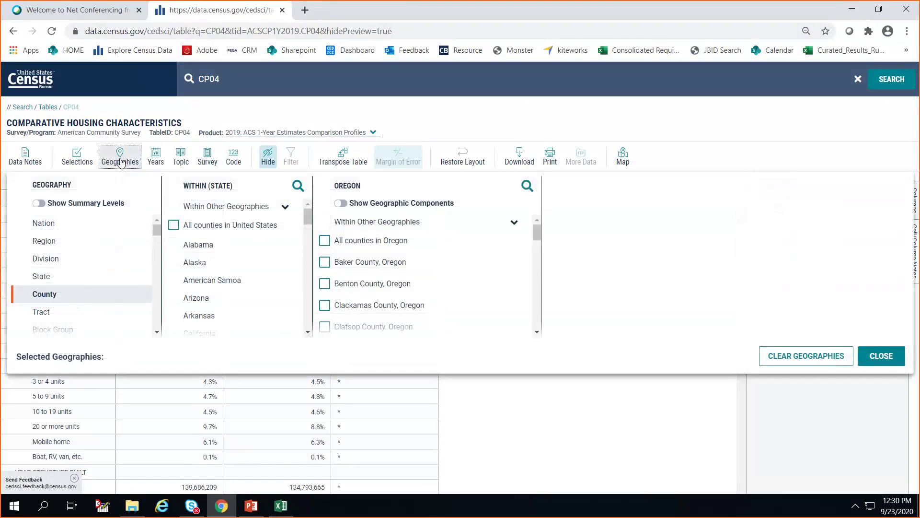
scroll(212, 300, down, 8)
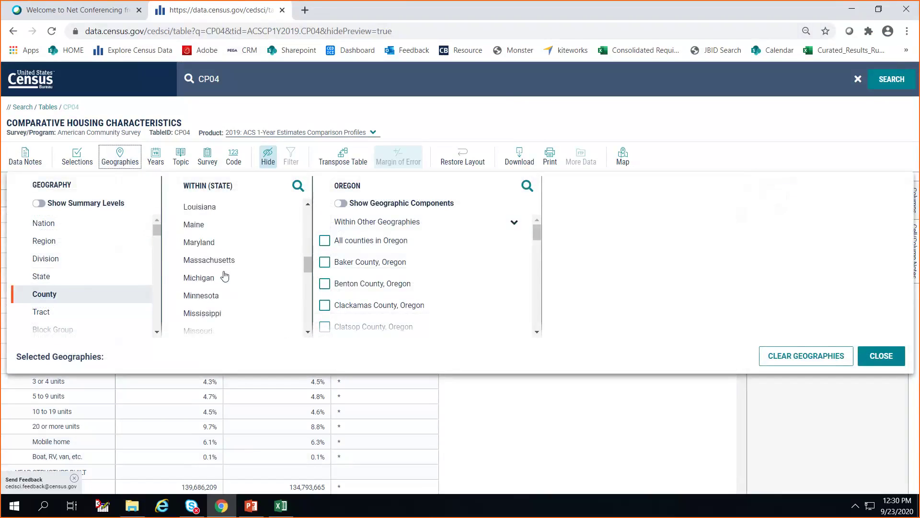
scroll(225, 276, down, 4)
scroll(225, 276, up, 3)
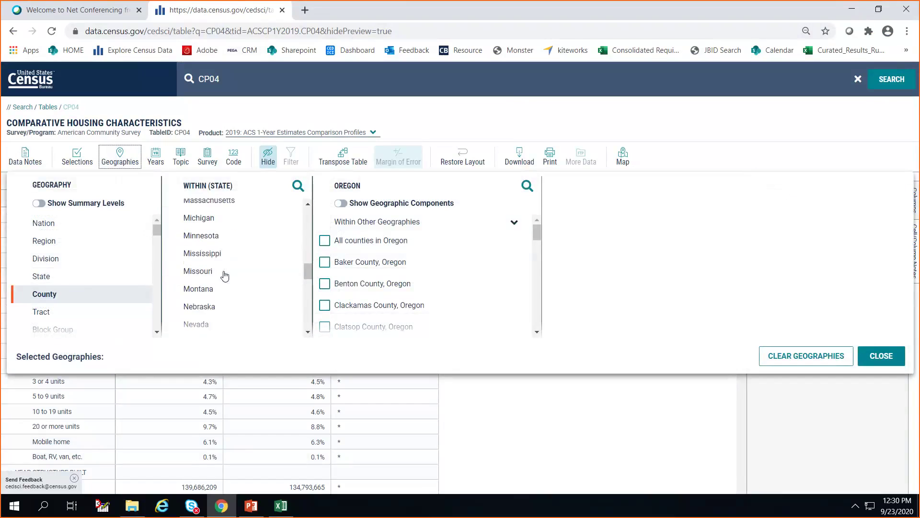
scroll(223, 276, up, 1)
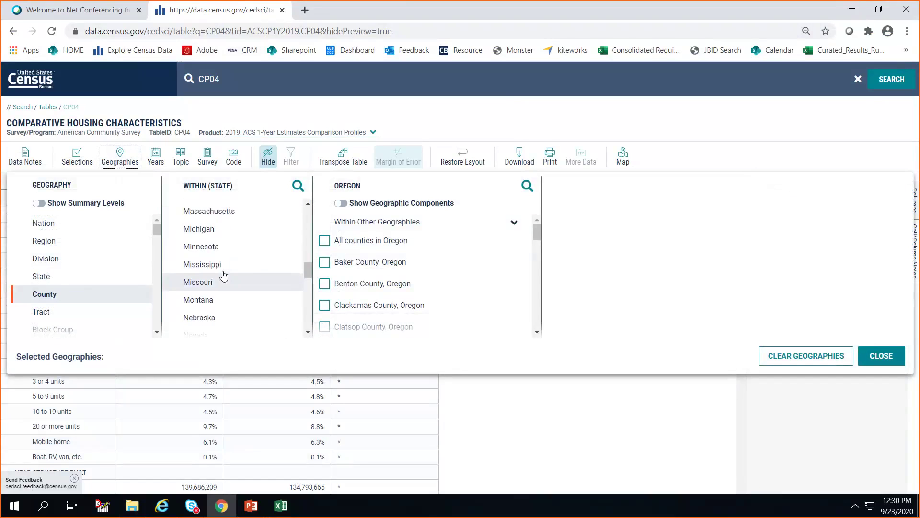
scroll(223, 275, down, 5)
scroll(224, 276, down, 2)
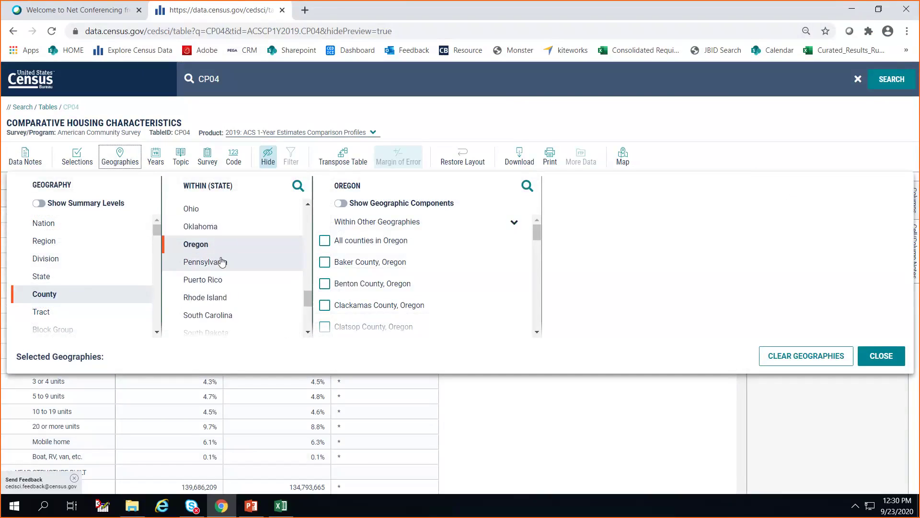
click(335, 263)
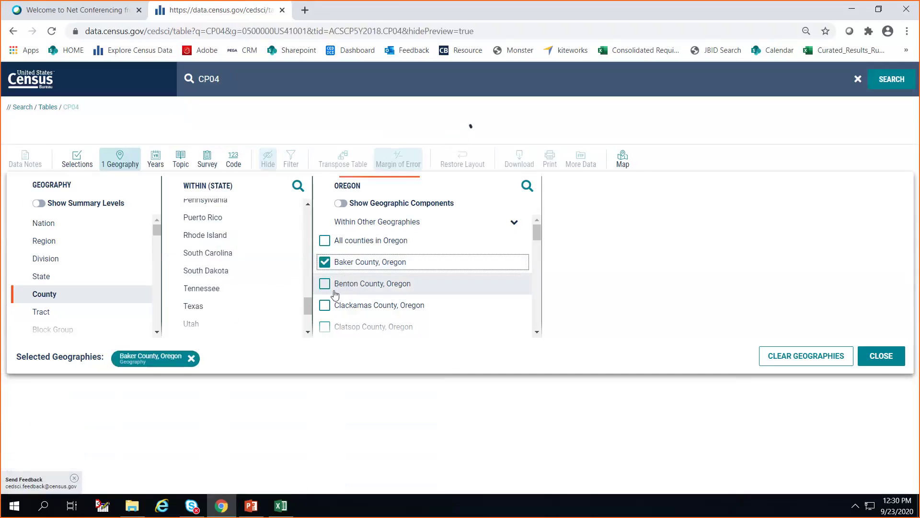
click(878, 363)
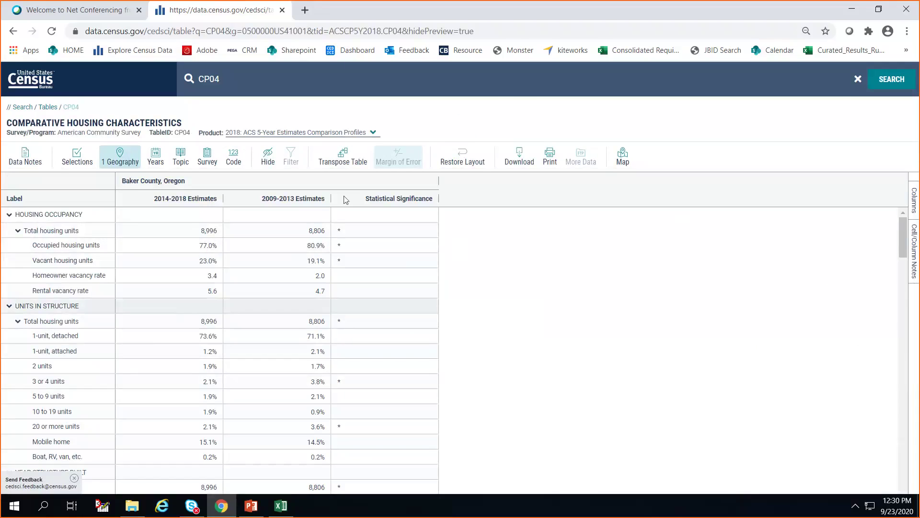
- Run CP04 through Advanced Search with the Baker County filter kept, and open the Comparative Housing Characteristics table from the results
click(235, 78)
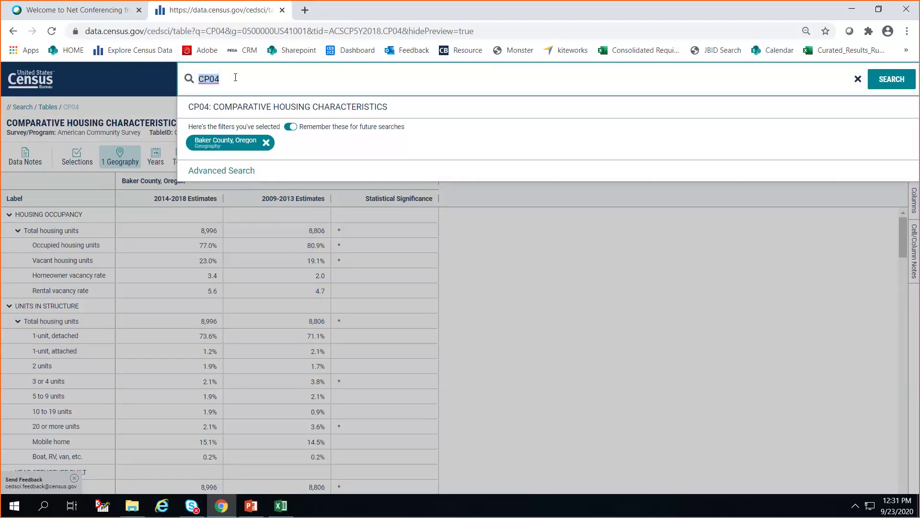
click(216, 172)
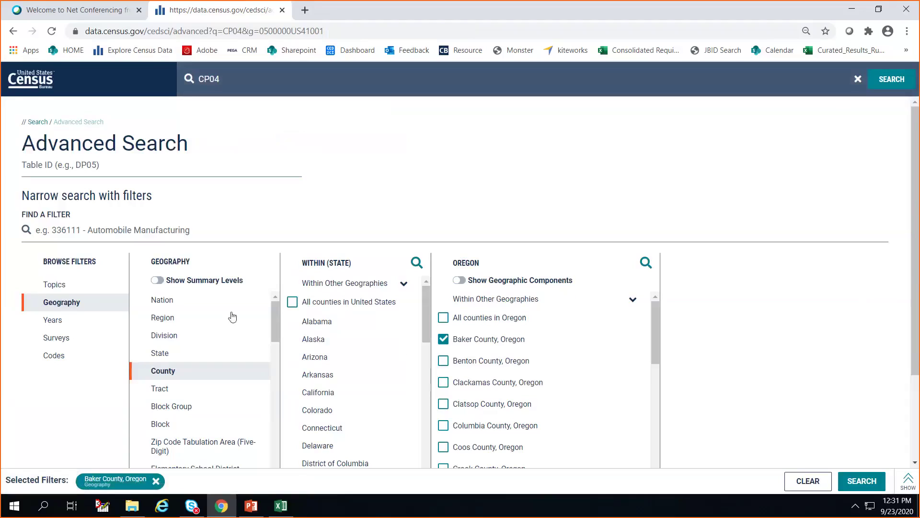
click(89, 166)
click(861, 487)
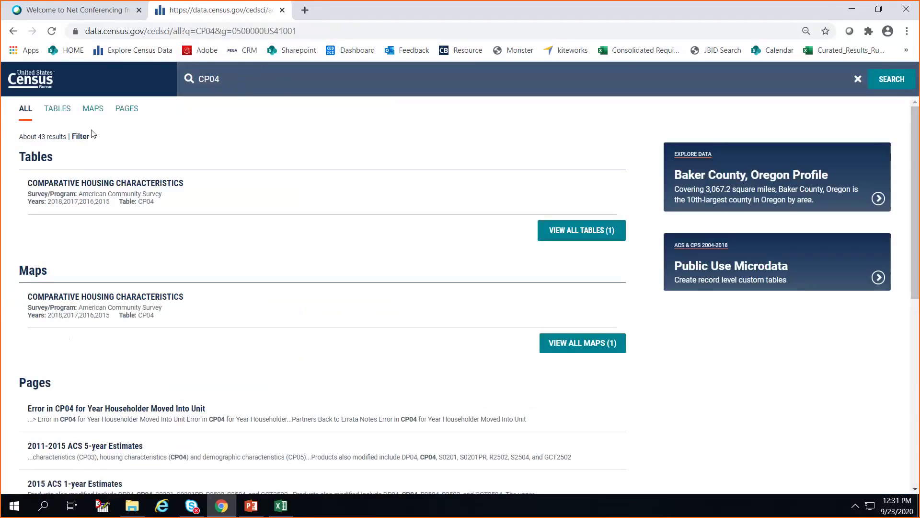
click(114, 199)
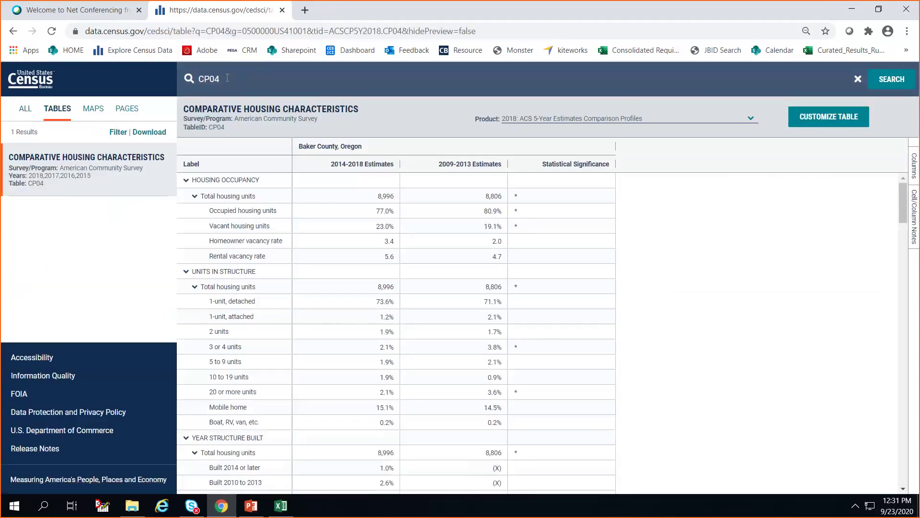
- Change the searched table ID from CP04 to CP03, keeping the Baker County, Oregon filter, and check the remembered filters
click(227, 78)
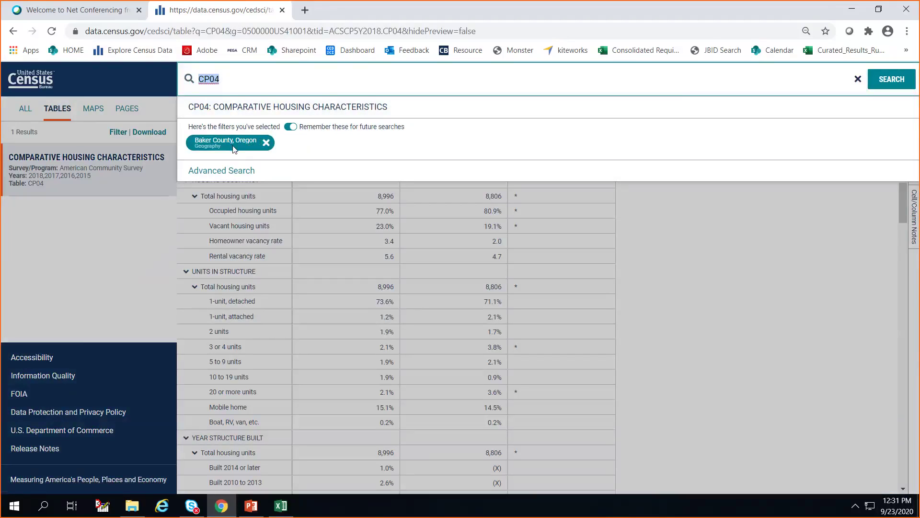
click(247, 79)
key(BackSpace)
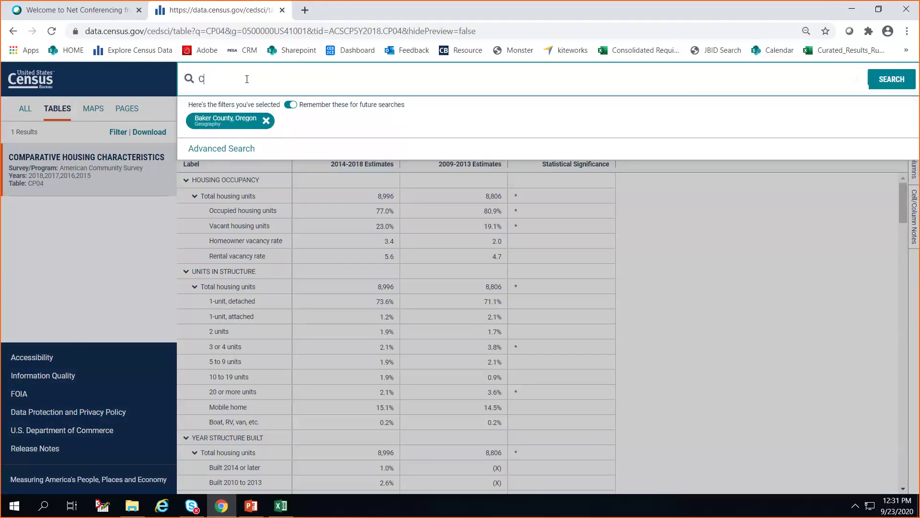
text(3)
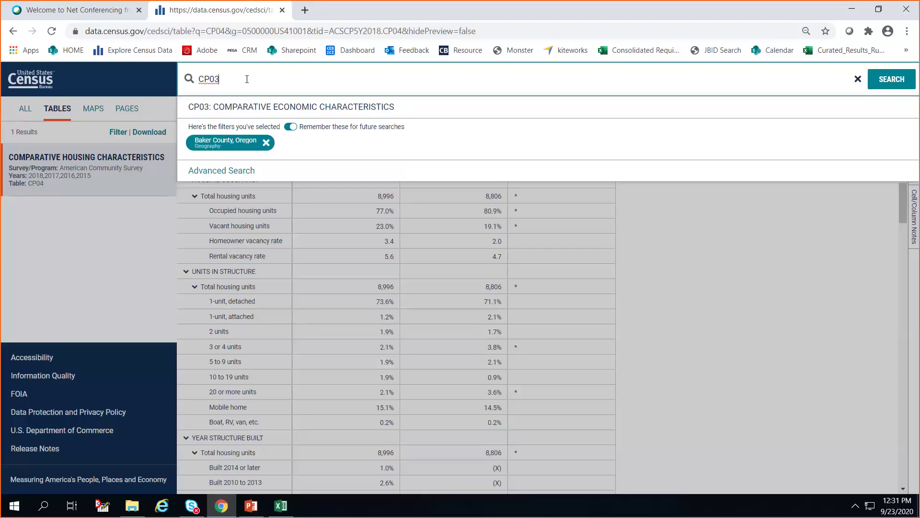
key(Return)
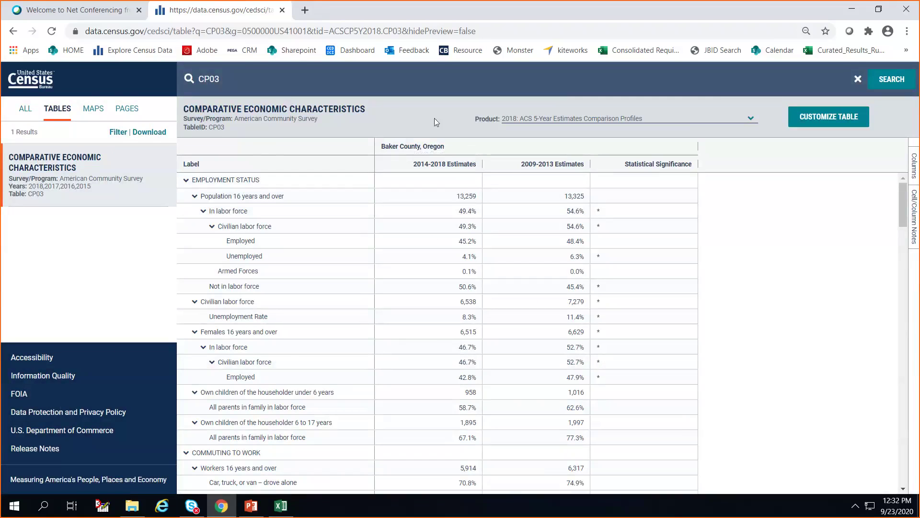
click(240, 78)
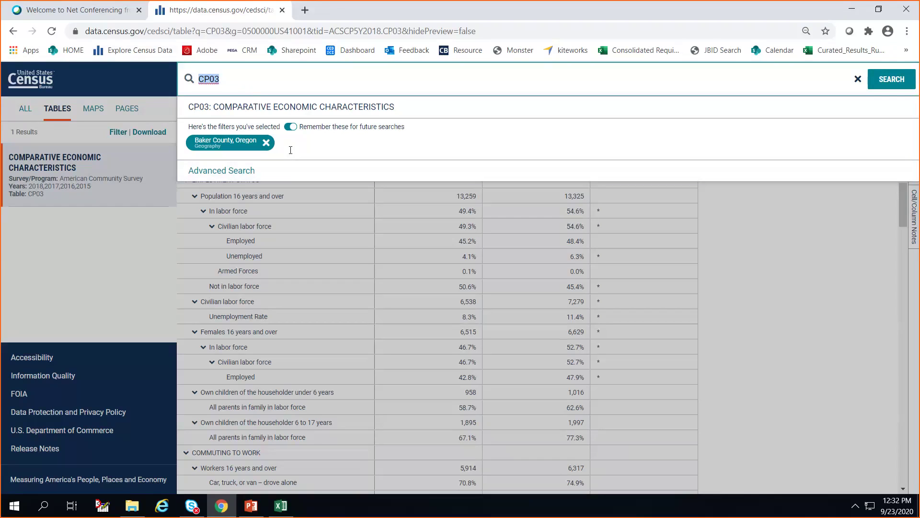
click(828, 385)
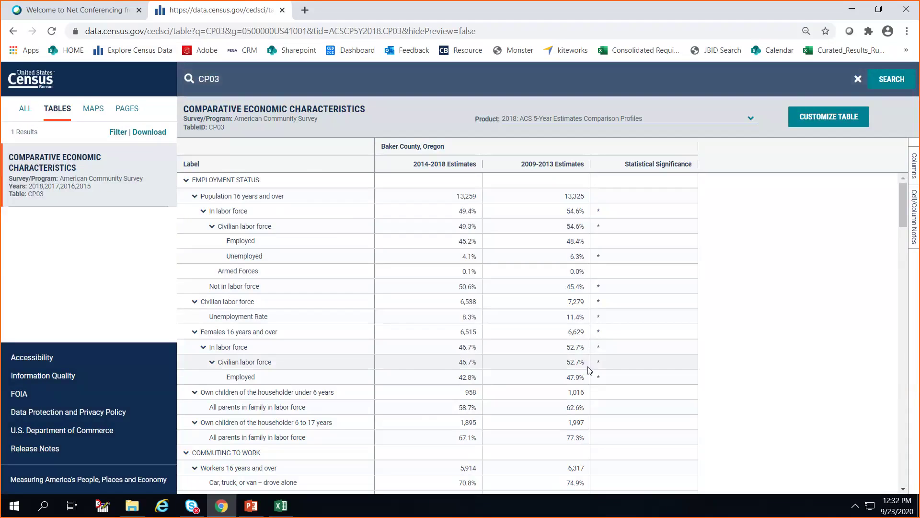
- Consult the demo outline on slide 21 of the PowerPoint deck in a maximized window, and return to the census table in the browser
click(251, 507)
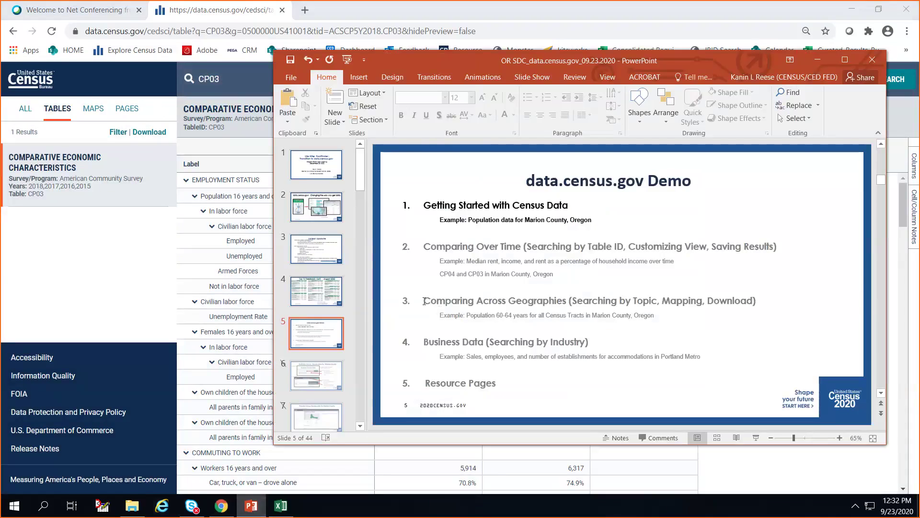
scroll(304, 326, down, 4)
scroll(306, 317, down, 7)
scroll(305, 315, down, 5)
click(307, 318)
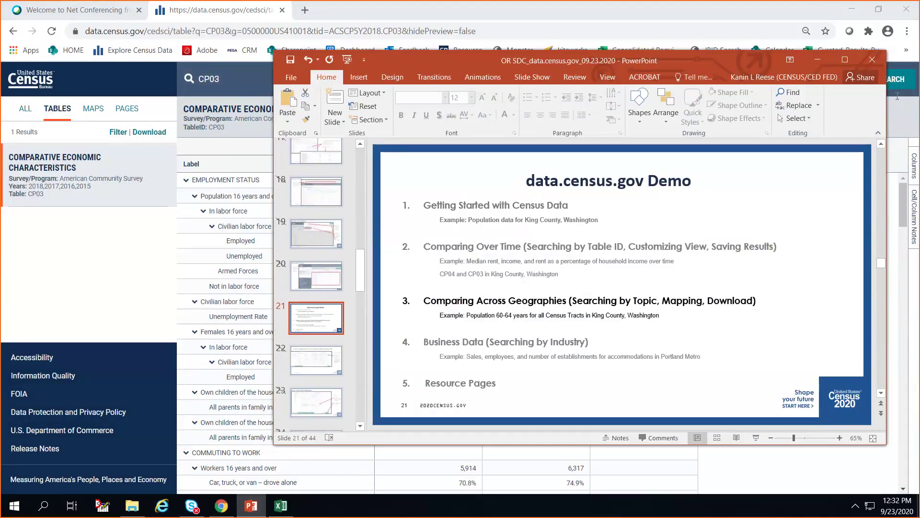
click(847, 66)
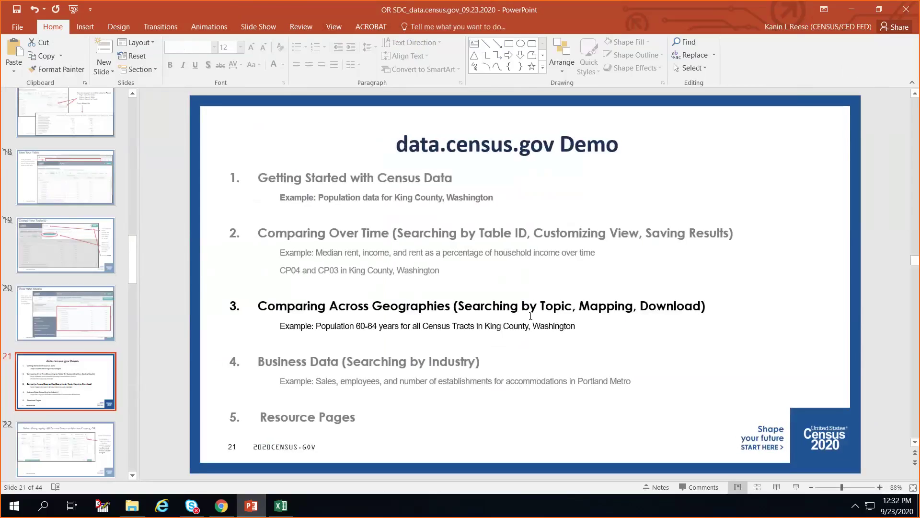
click(852, 10)
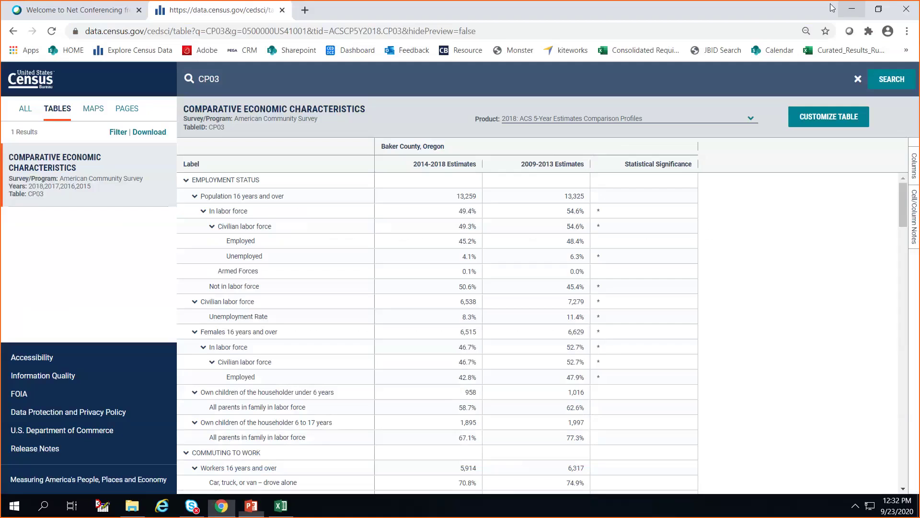
- Switch back to PowerPoint to read the Marion County version of the demo outline on slide 9, and return to the browser
click(254, 509)
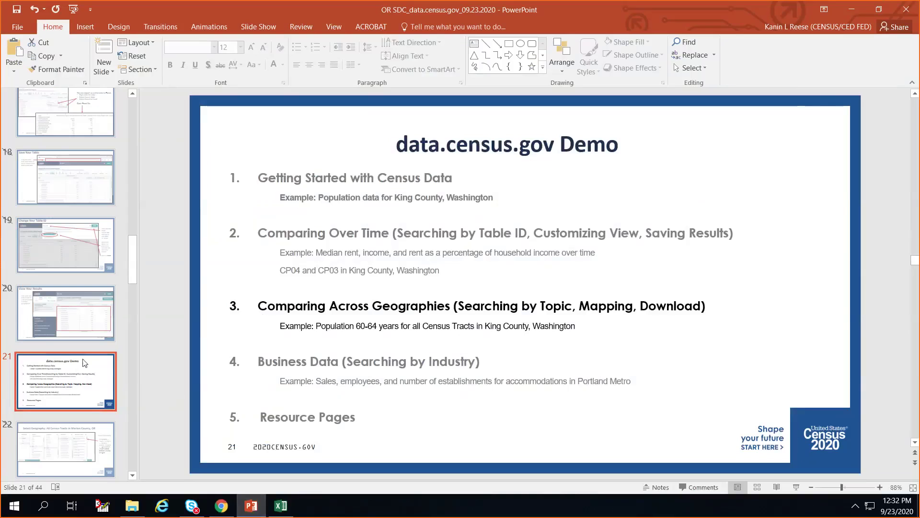
scroll(70, 330, up, 9)
scroll(70, 331, up, 1)
click(73, 233)
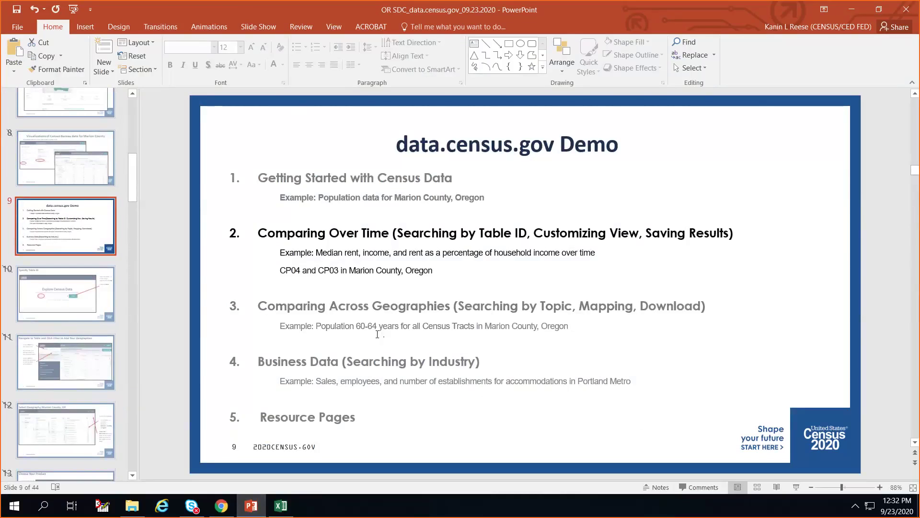
click(855, 7)
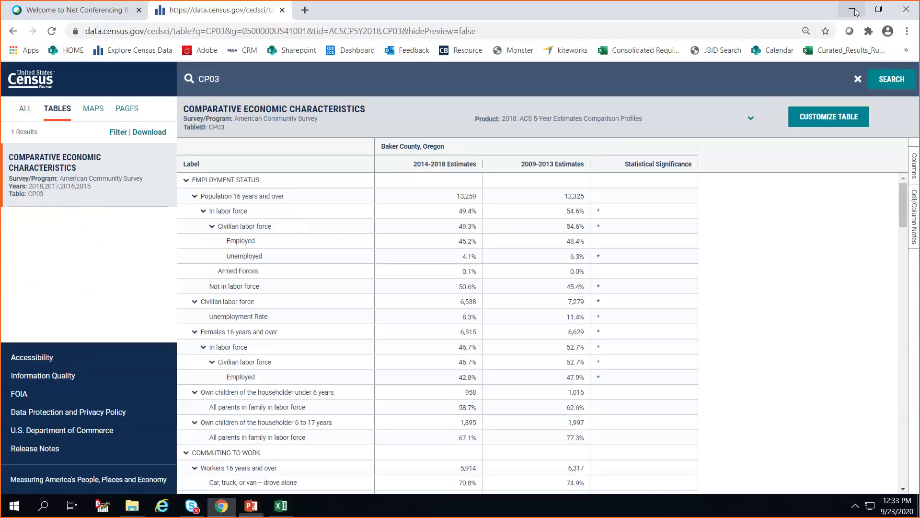
- Start a new advanced search from the home page with the Older Population topic under Populations and People, and dismiss the feedback box
click(42, 89)
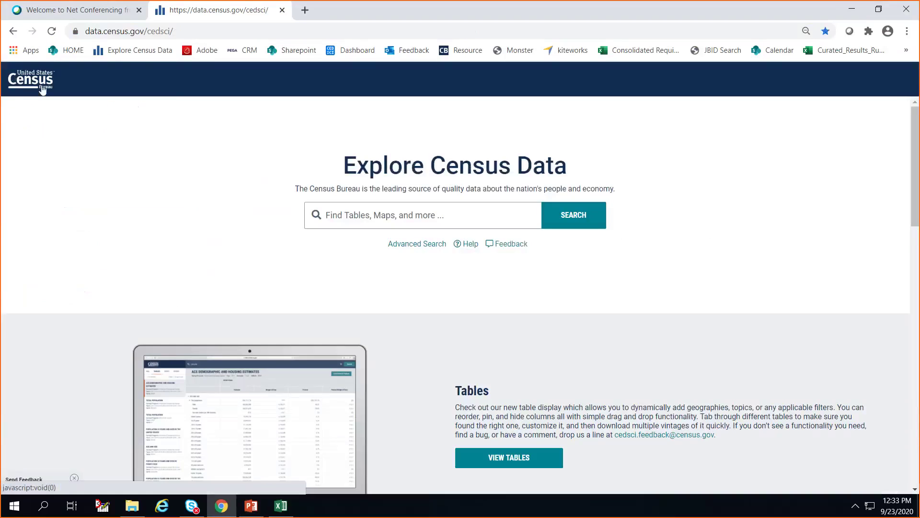
click(408, 249)
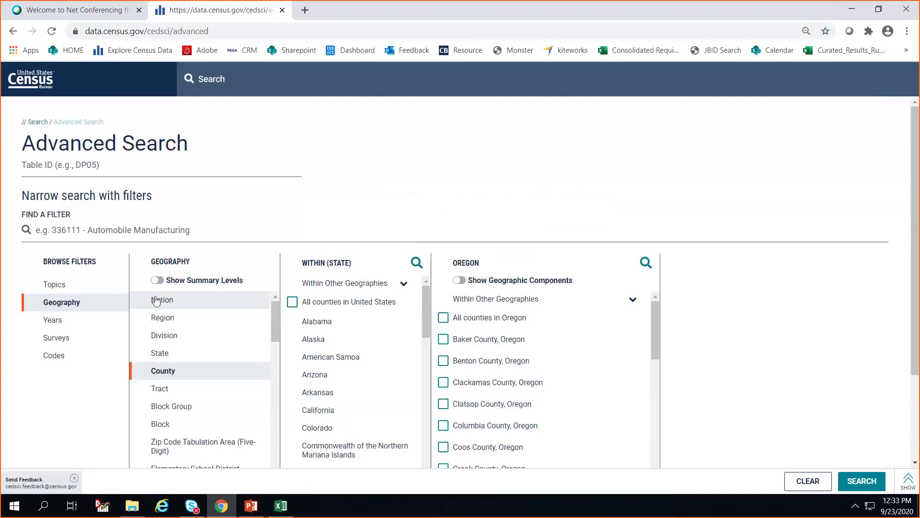
click(54, 285)
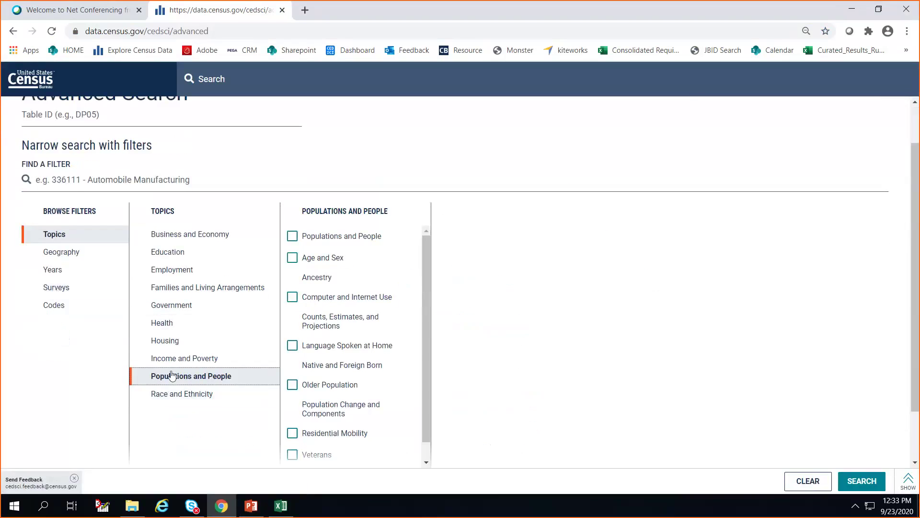
click(292, 386)
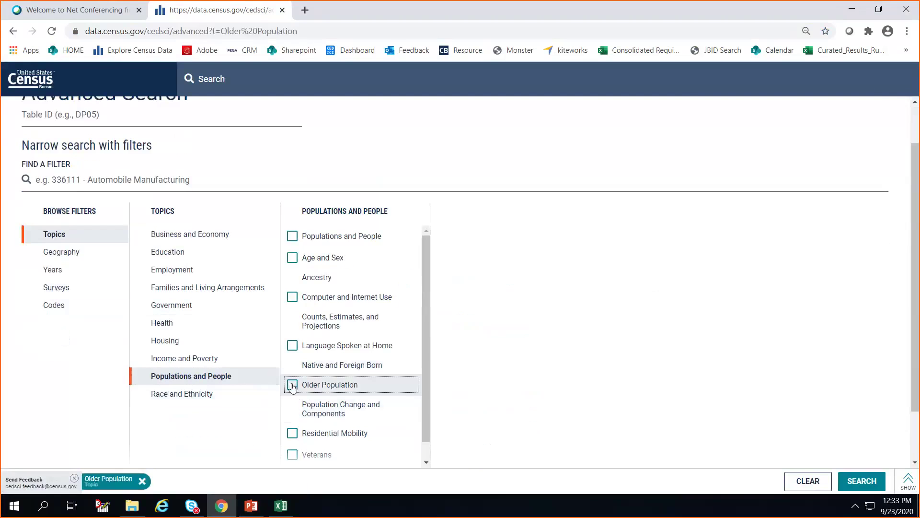
click(74, 478)
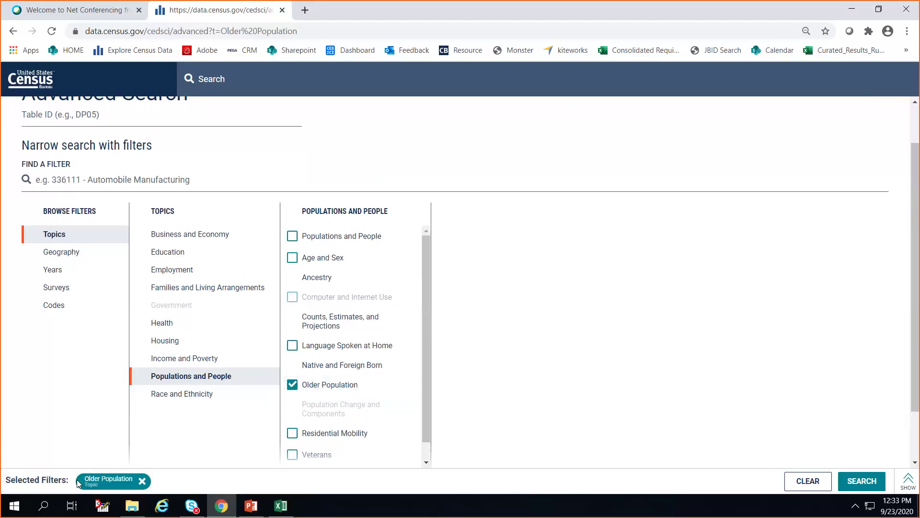
- Add a tract-level geography filter for all census tracts within Marion County, Oregon
click(58, 259)
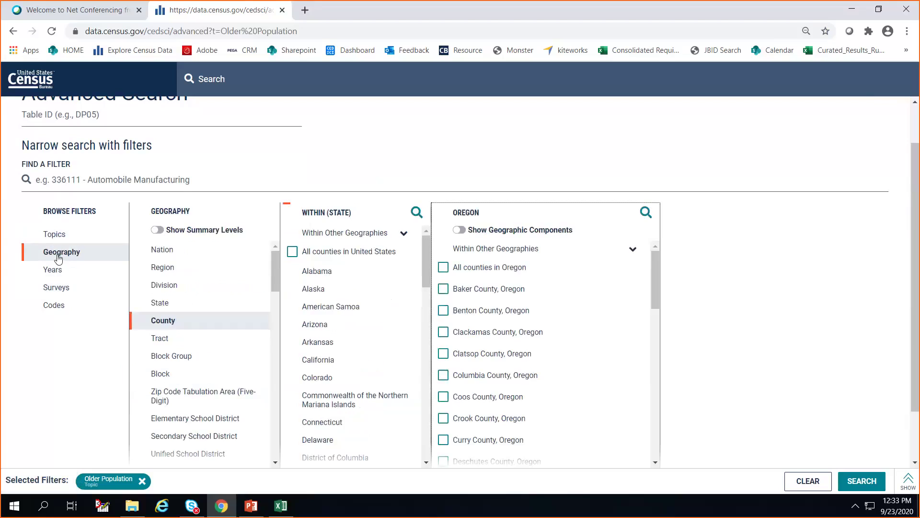
click(155, 337)
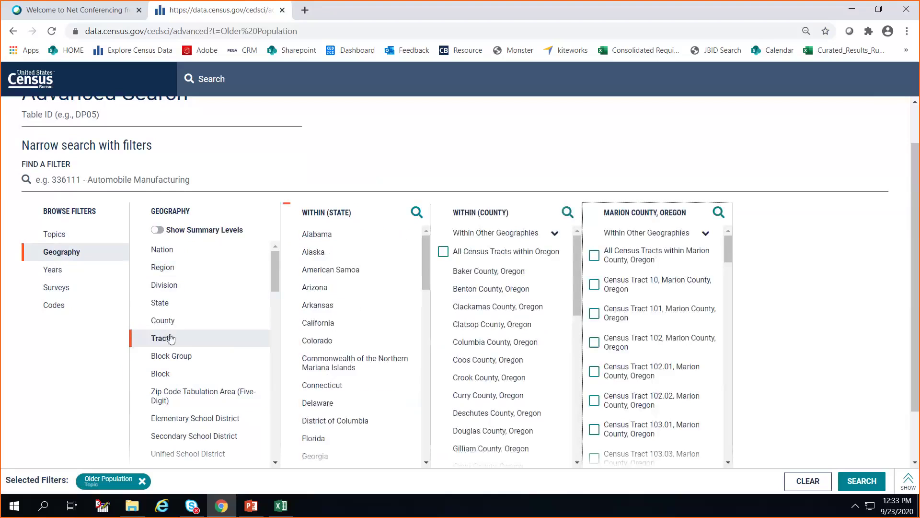
scroll(357, 351, down, 5)
scroll(358, 353, down, 7)
click(324, 357)
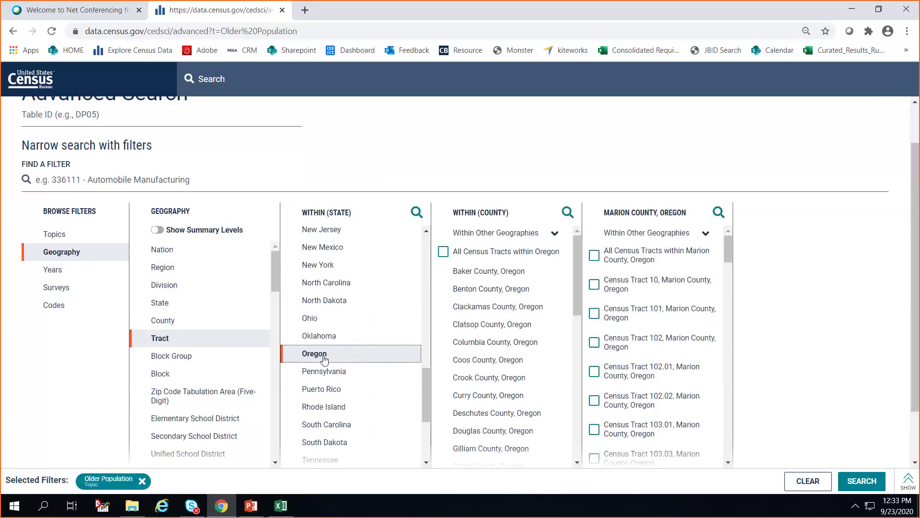
scroll(508, 350, down, 7)
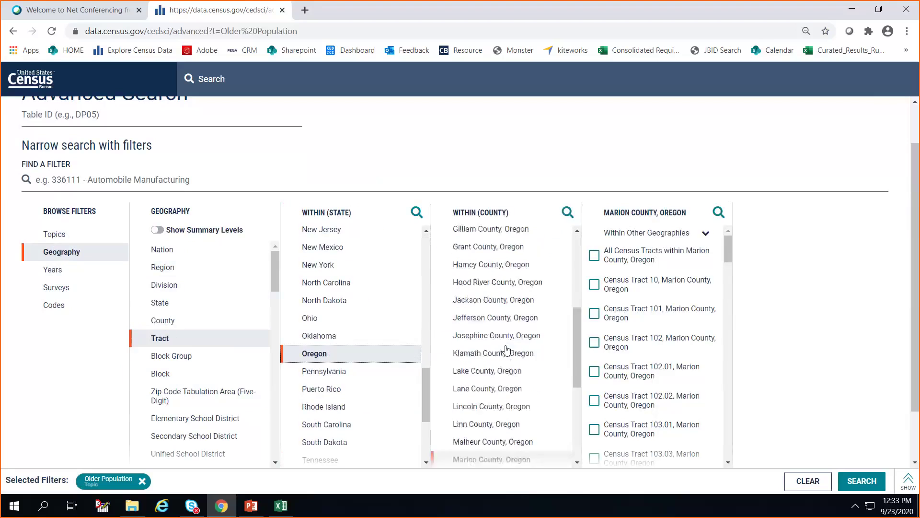
click(474, 320)
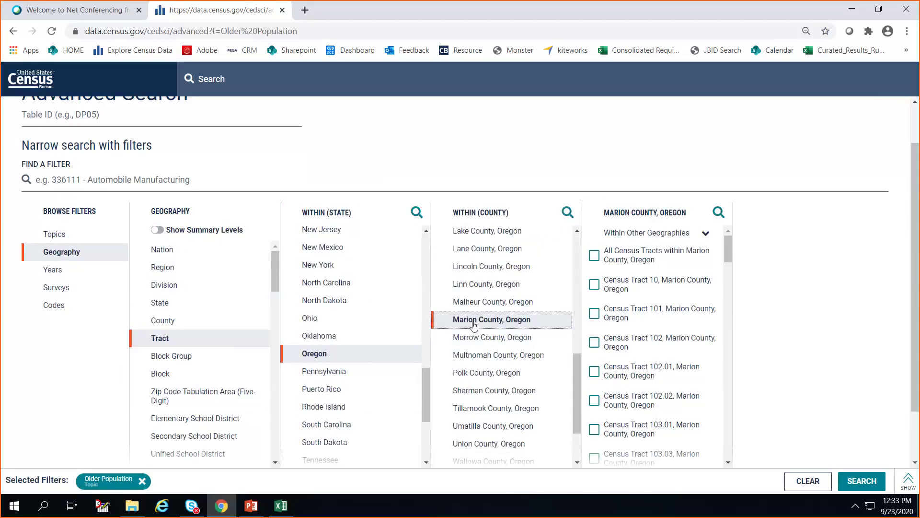
click(595, 261)
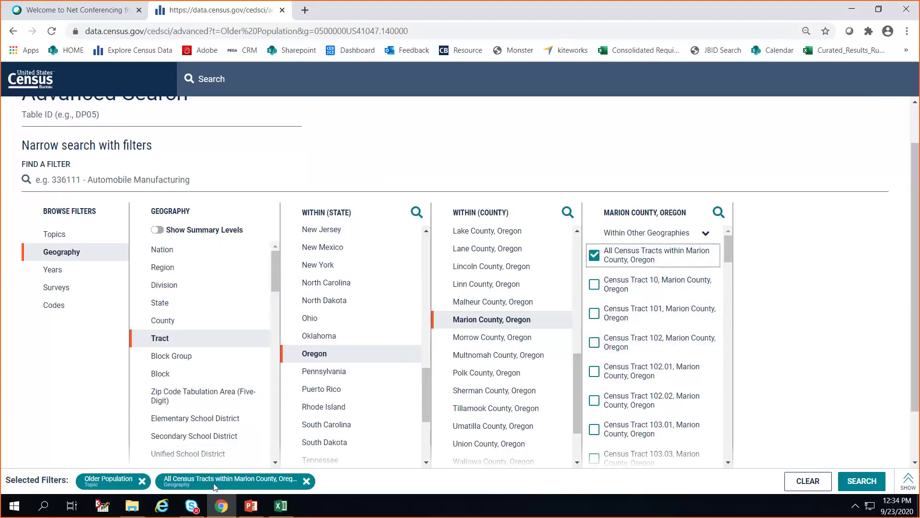
- Run the search, open the Age and Sex table S0101, and look through its age rows for the Marion County tracts
click(873, 488)
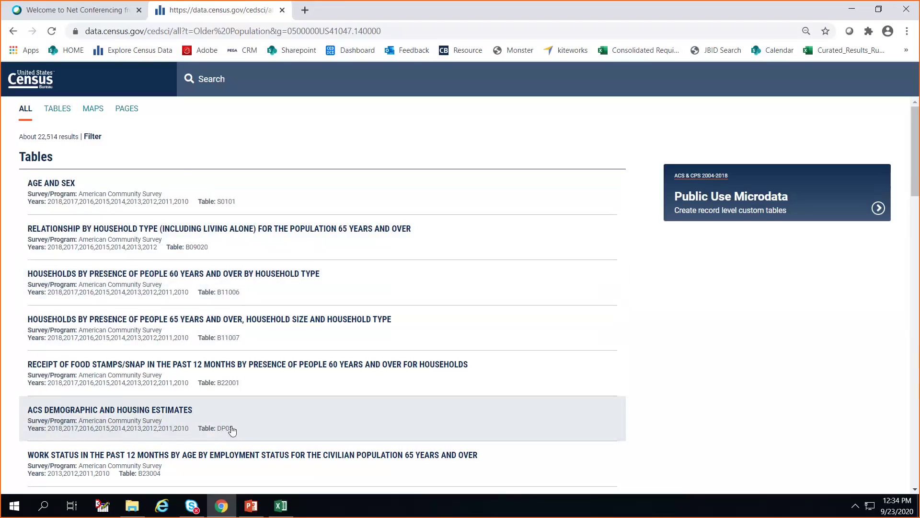
click(139, 206)
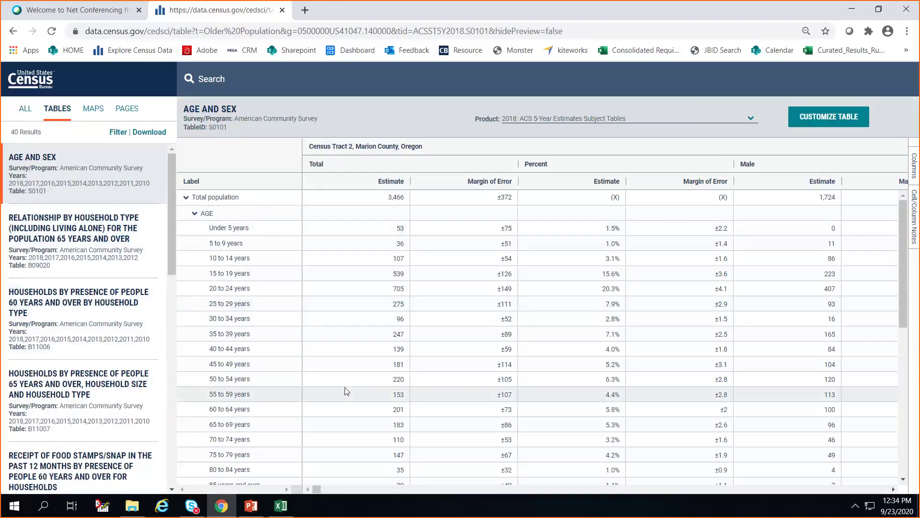
scroll(255, 395, down, 1)
scroll(254, 395, down, 1)
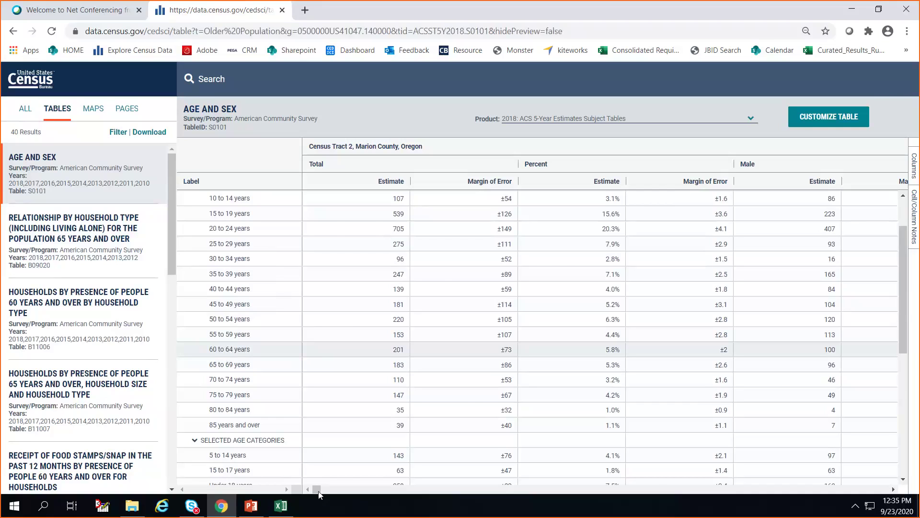
drag(316, 489, 305, 489)
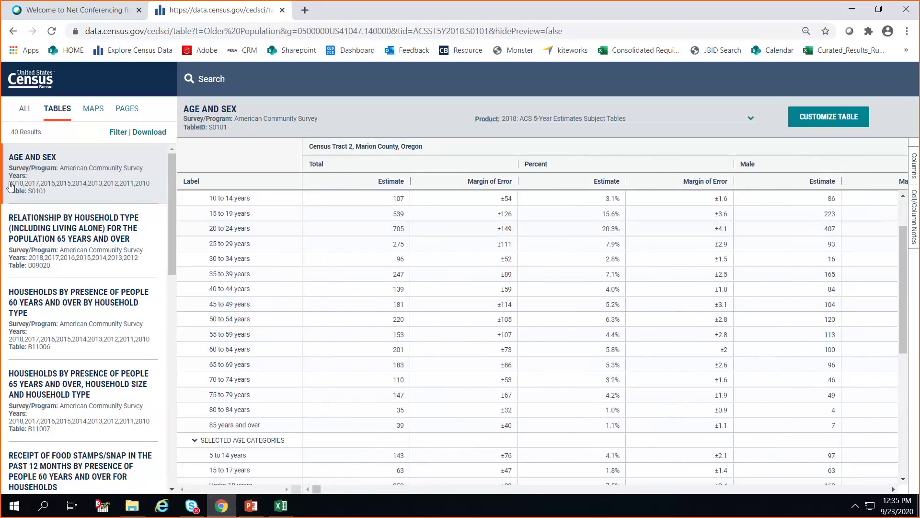
- Show the results as maps, map the Age and Sex table S0101 by census tract, and look through the other mappable tables
click(98, 109)
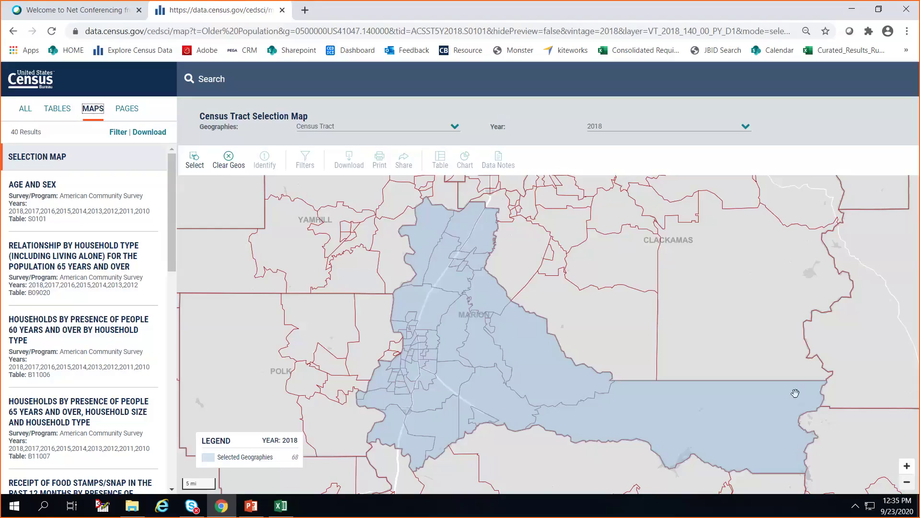
click(88, 198)
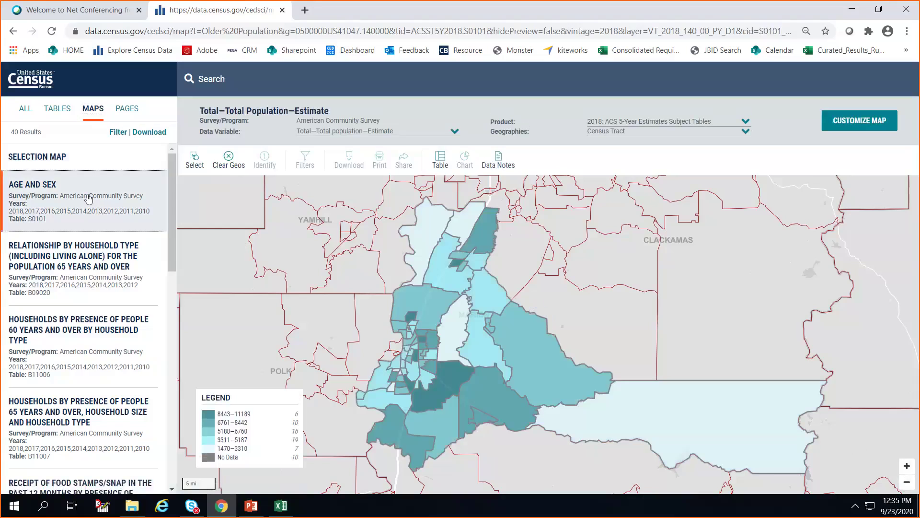
scroll(113, 389, down, 5)
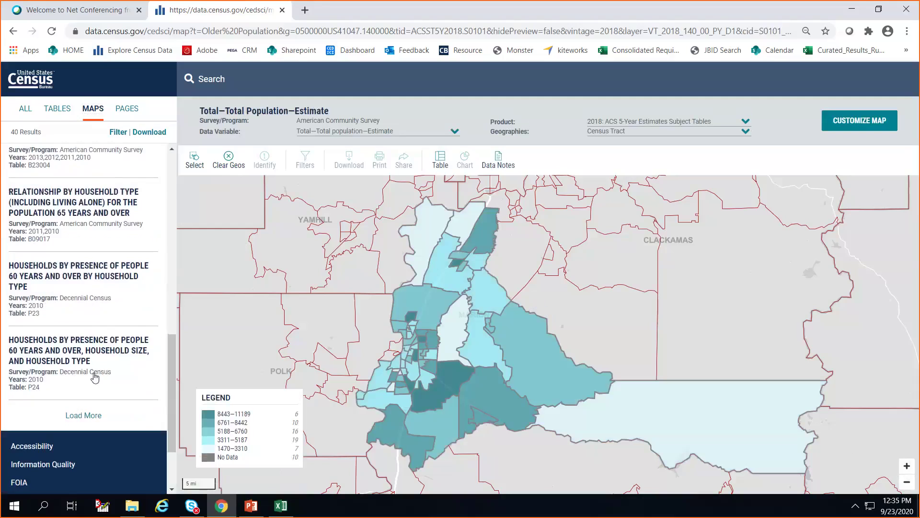
scroll(92, 376, up, 3)
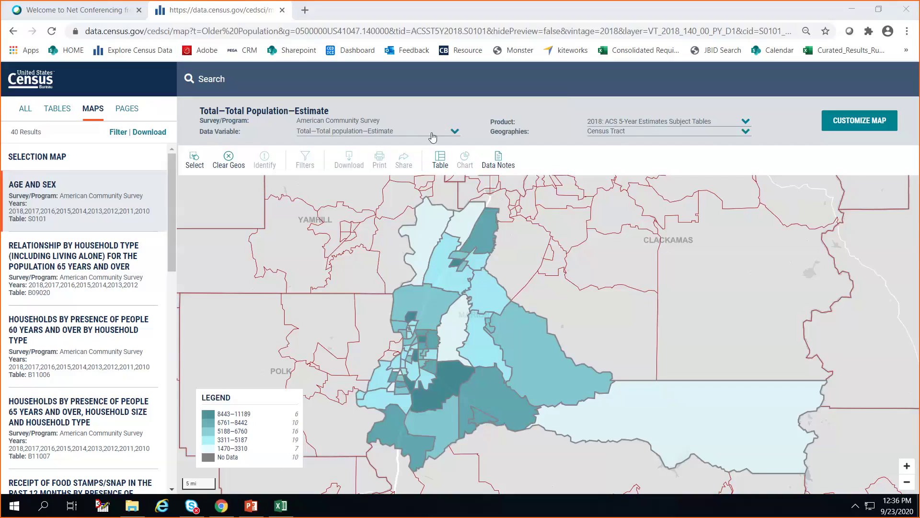
- Set the map's data variable to Percent—Total population—AGE—60 to 64 years—Estimate
click(413, 138)
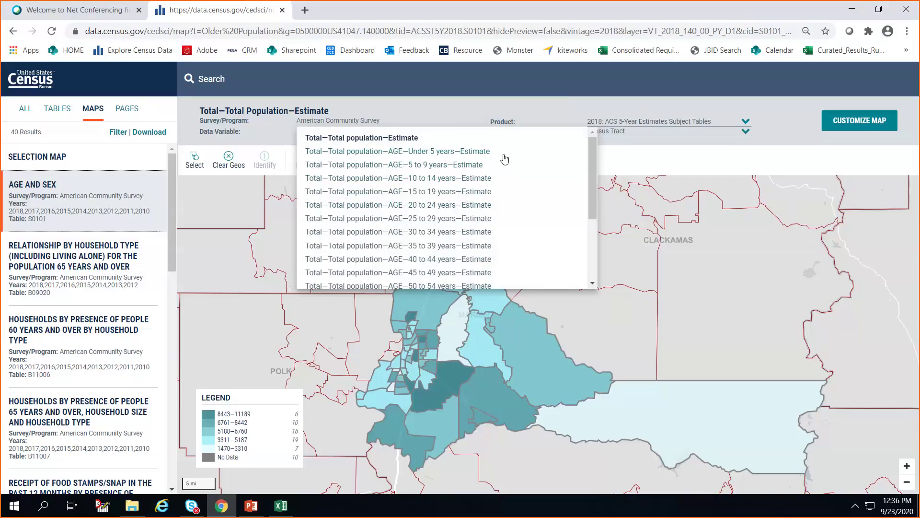
scroll(505, 158, down, 5)
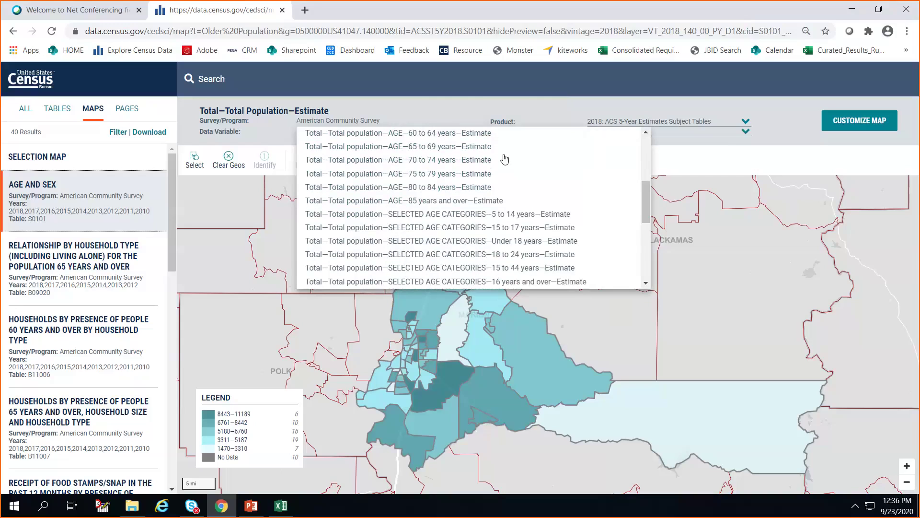
scroll(504, 159, down, 6)
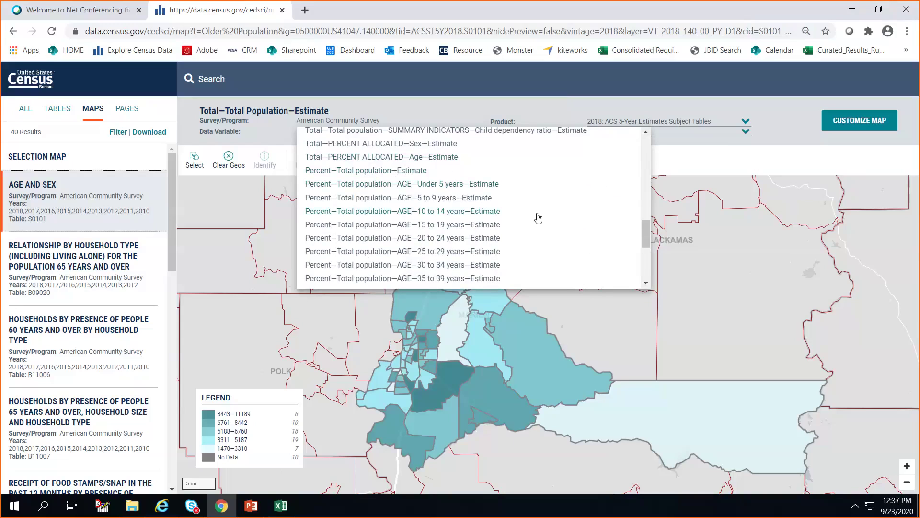
scroll(483, 239, down, 3)
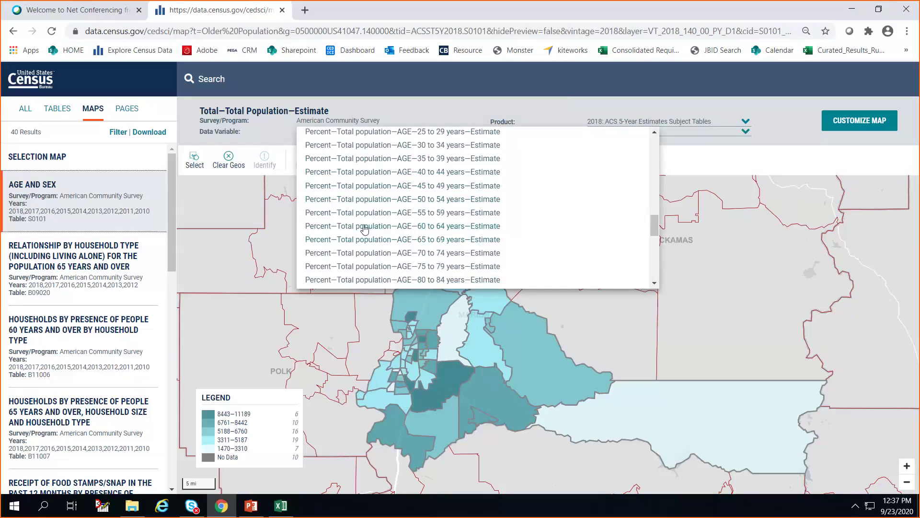
click(449, 232)
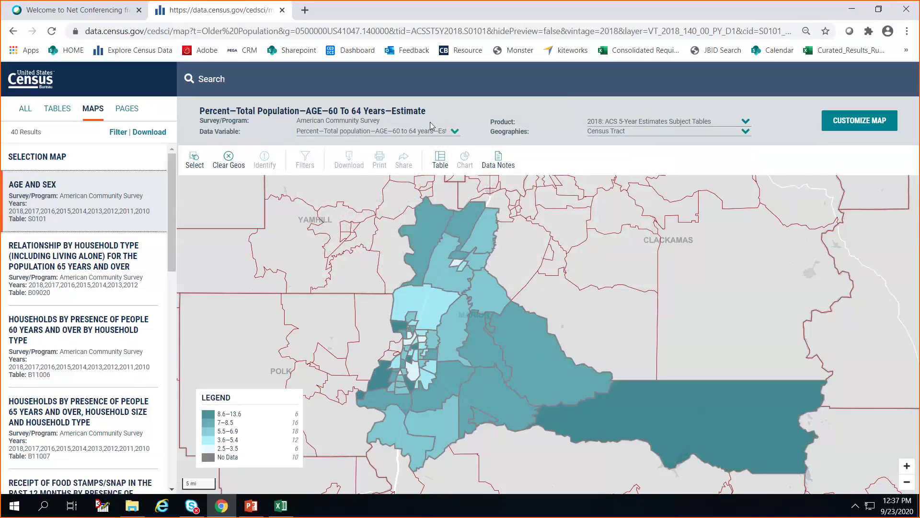
- Change the map's data variable to Total—Total population—AGE—60 to 64 years—Estimate
click(453, 132)
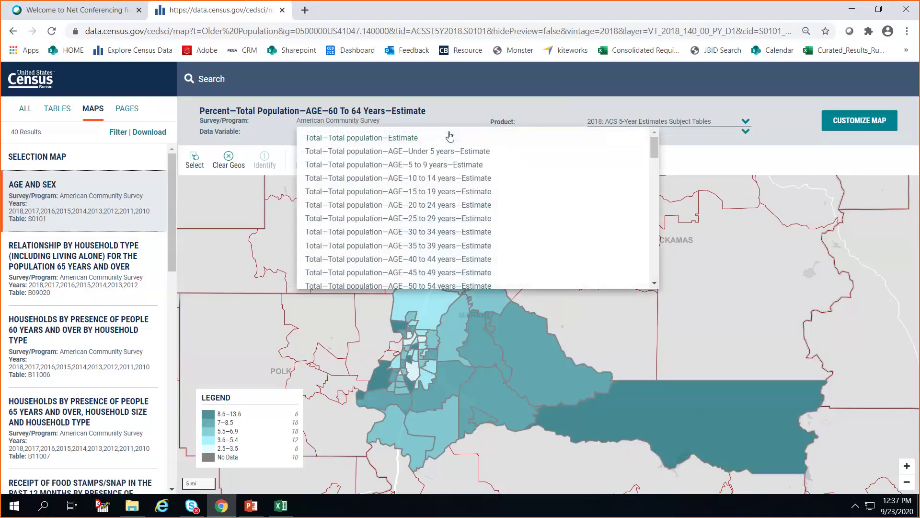
click(364, 165)
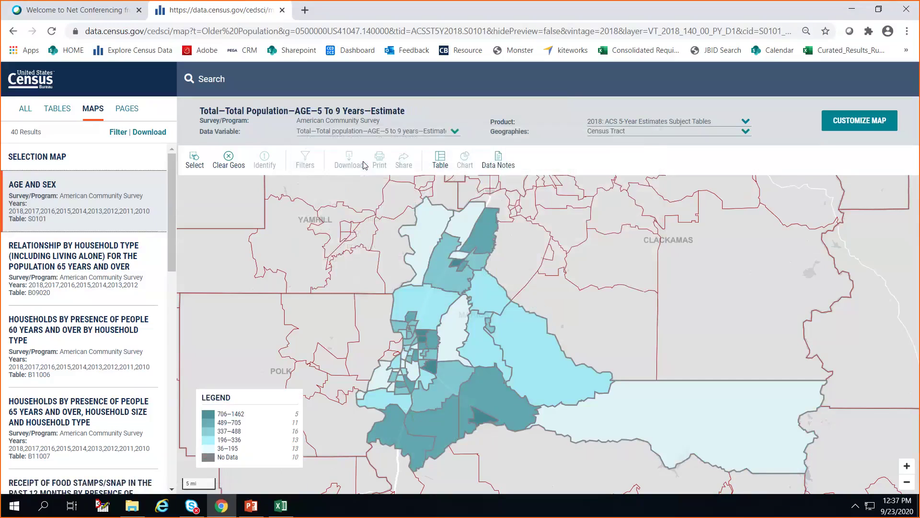
click(400, 130)
scroll(404, 215, down, 3)
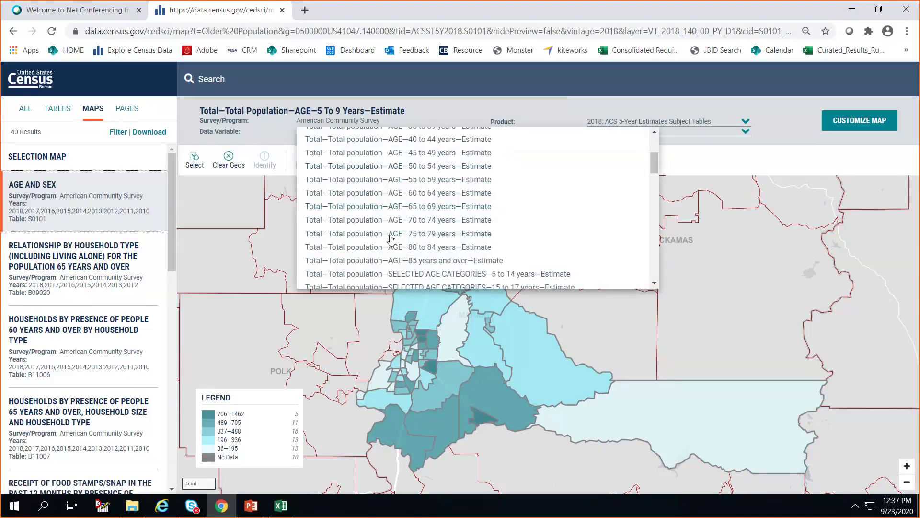
click(371, 192)
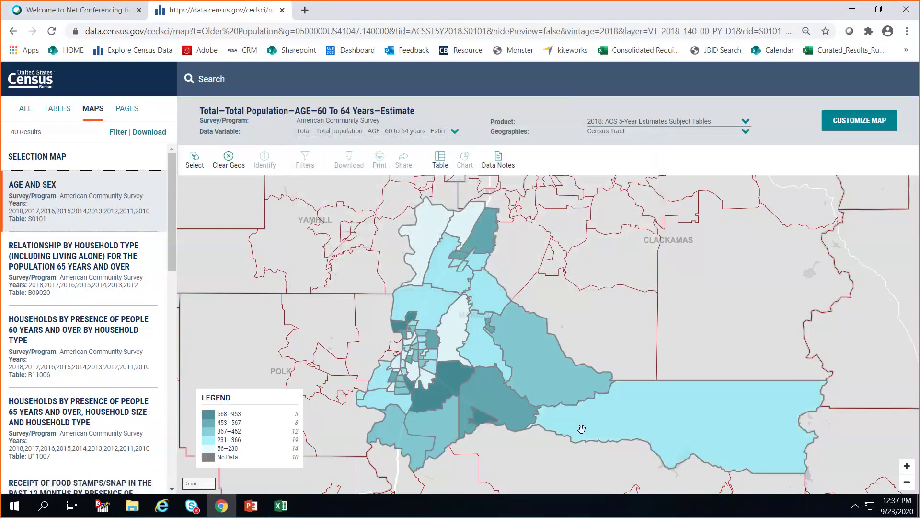
- Open the map's customization view with its legend classification settings, and look through the map's data table of tract estimates
click(864, 121)
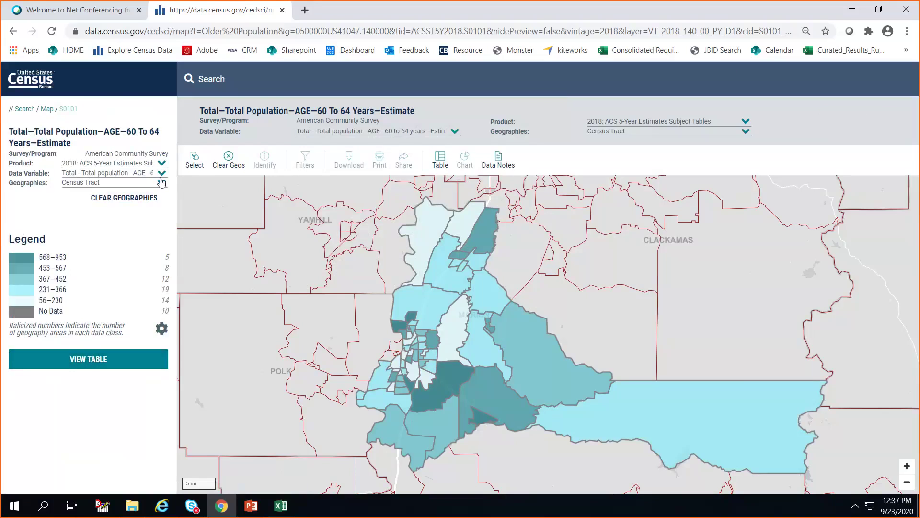
click(161, 329)
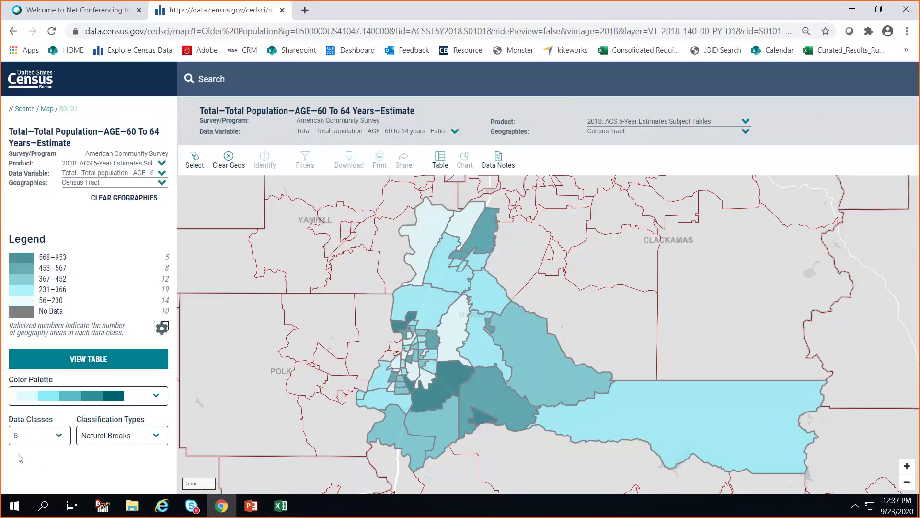
click(93, 358)
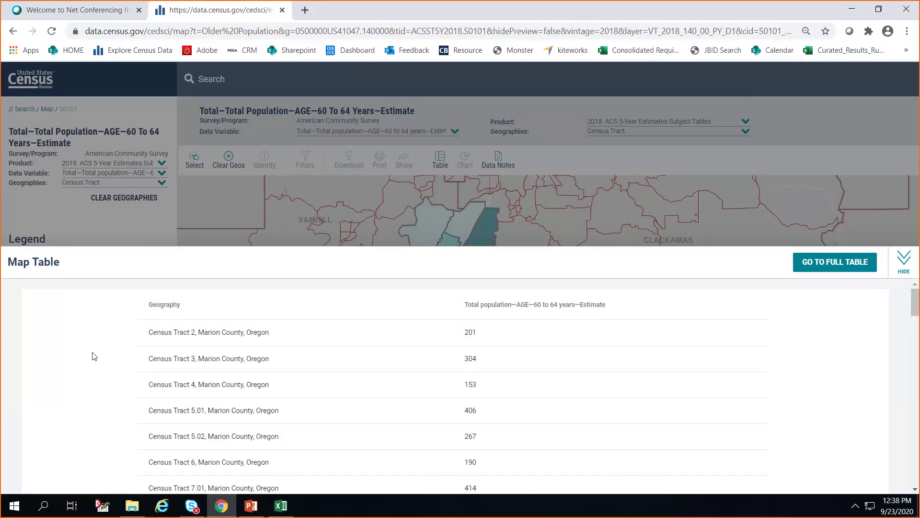
scroll(571, 354, down, 10)
scroll(571, 352, up, 10)
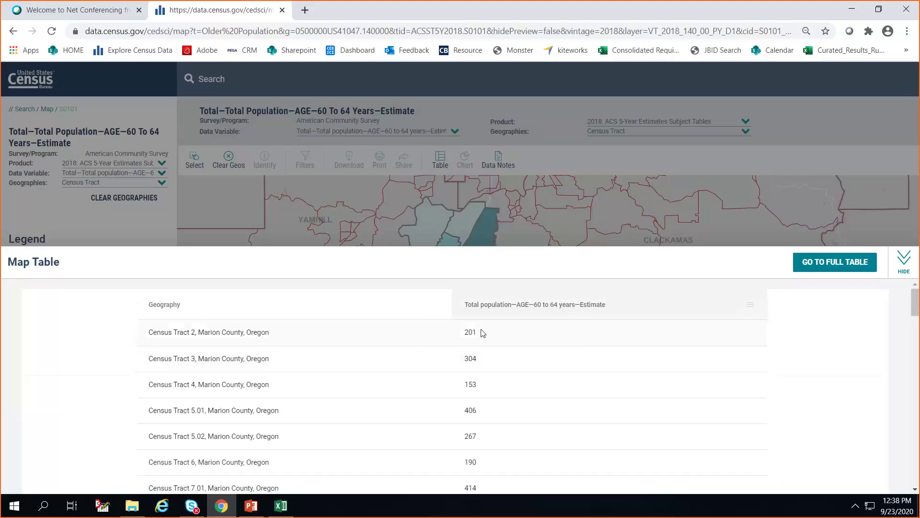
- Try sorting the map table by the 60 to 64 years estimate, clear the sorting, and hide the table
click(577, 310)
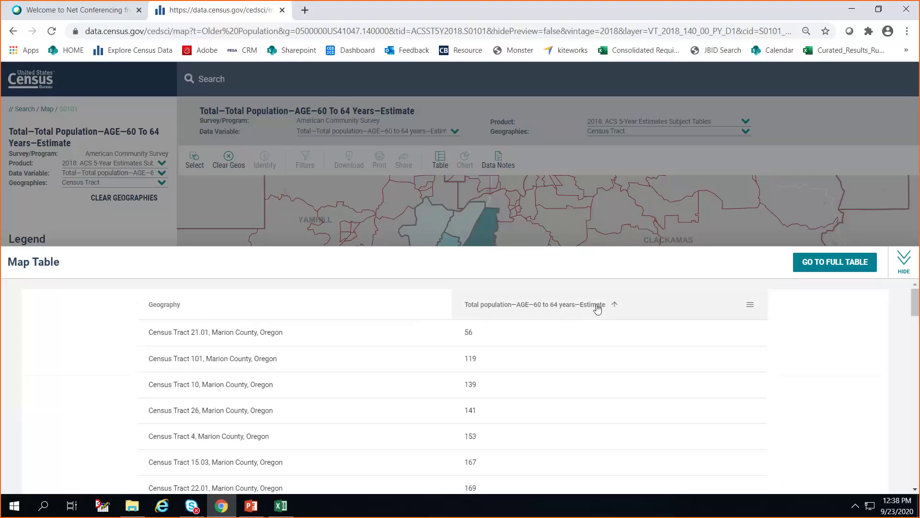
click(614, 307)
click(614, 307)
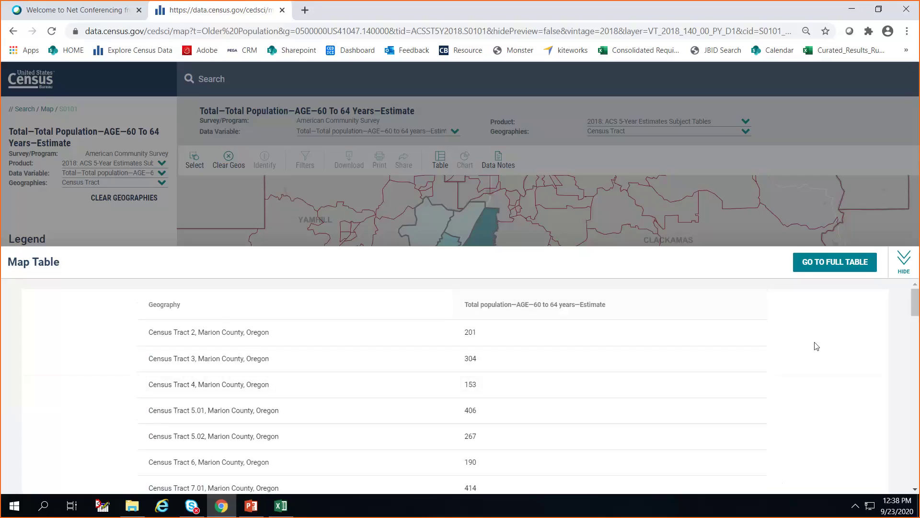
click(905, 261)
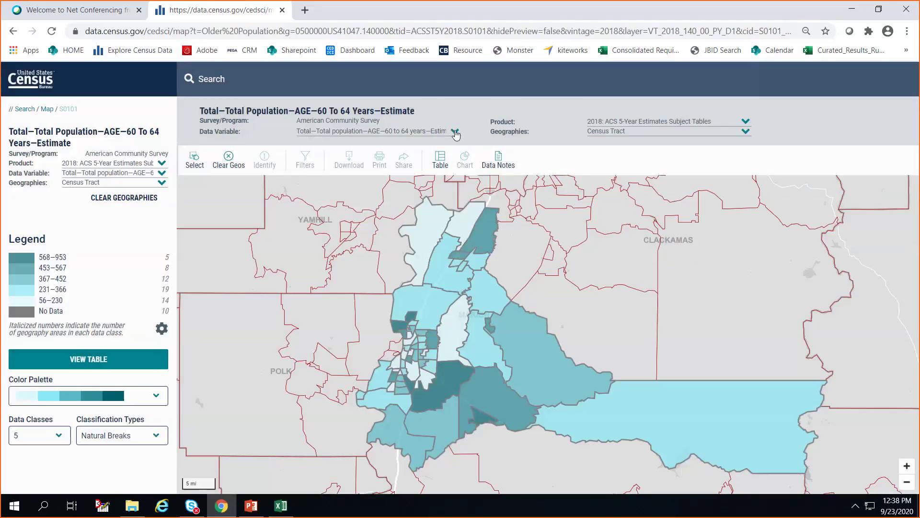
- Set the map's data variable to Percent—Total population—SELECTED AGE CATEGORIES—60 years and over—Estimate
click(456, 132)
scroll(520, 228, down, 15)
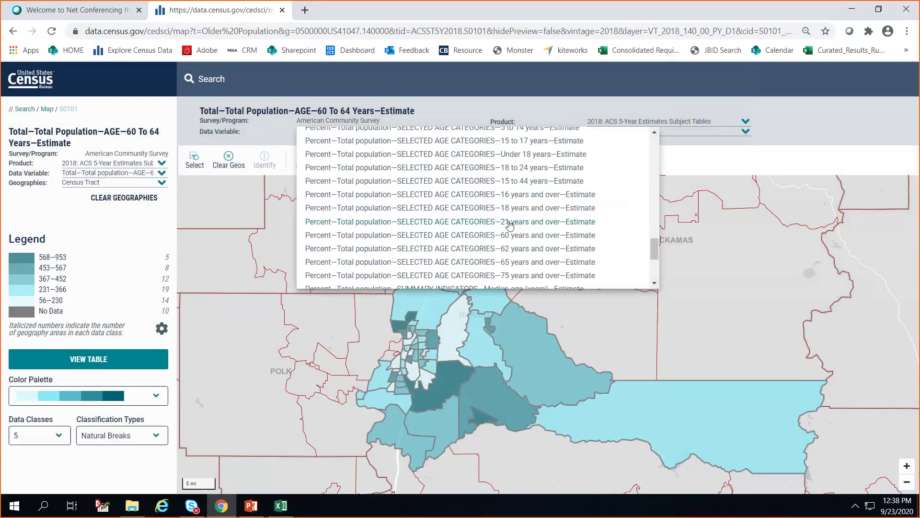
click(469, 235)
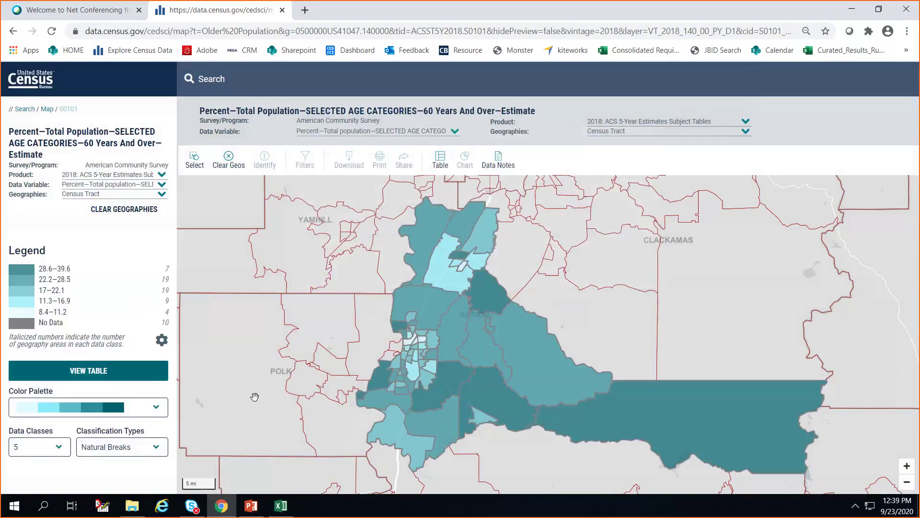
- Show the map's data table and sort the tracts by the 60 years and over estimate in descending order
click(116, 377)
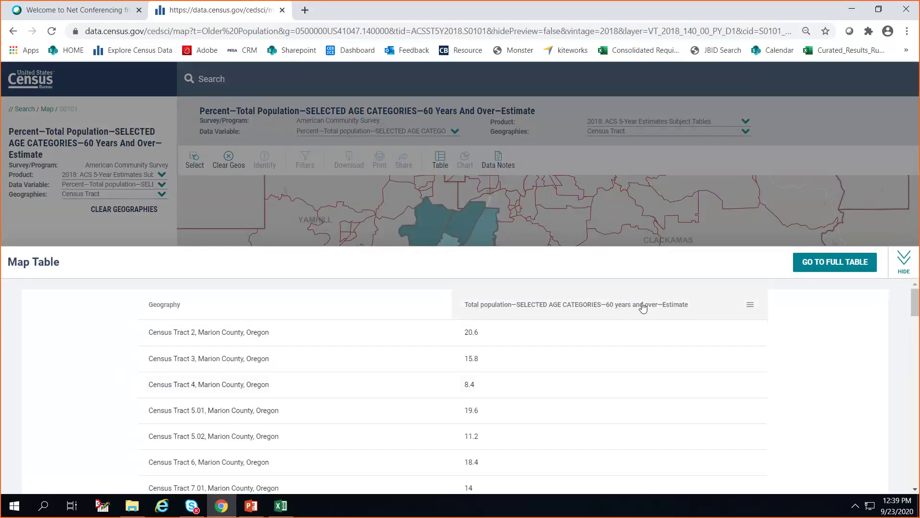
click(622, 310)
click(622, 310)
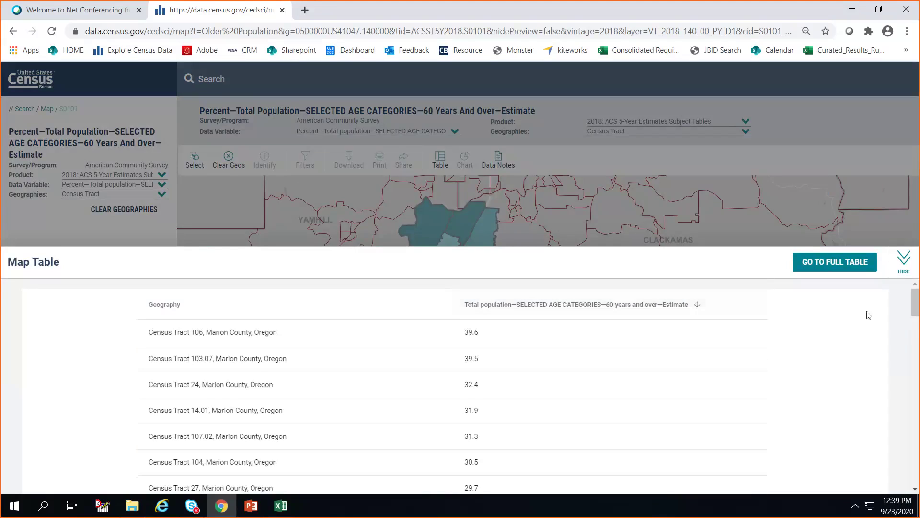
scroll(861, 326, down, 1)
scroll(860, 326, up, 1)
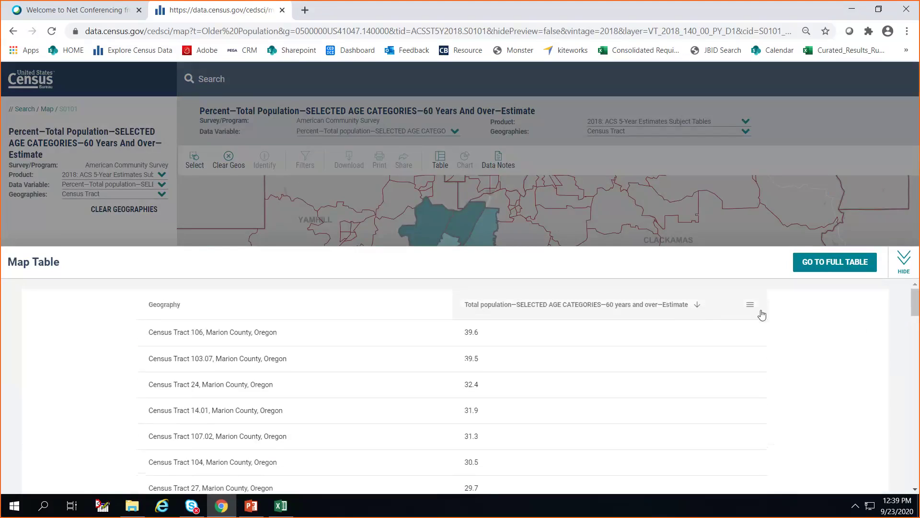
- Filter the 60 years and over estimate column to values greater than or equal to 5
click(750, 306)
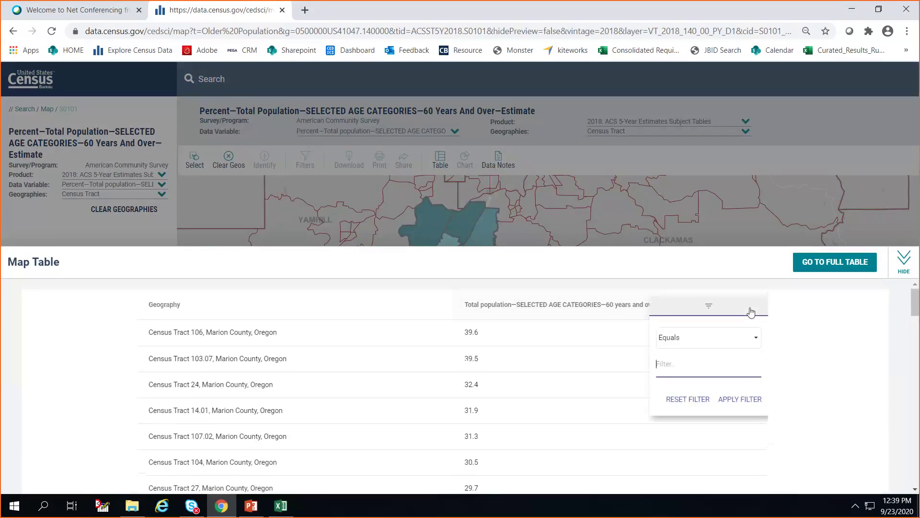
click(756, 340)
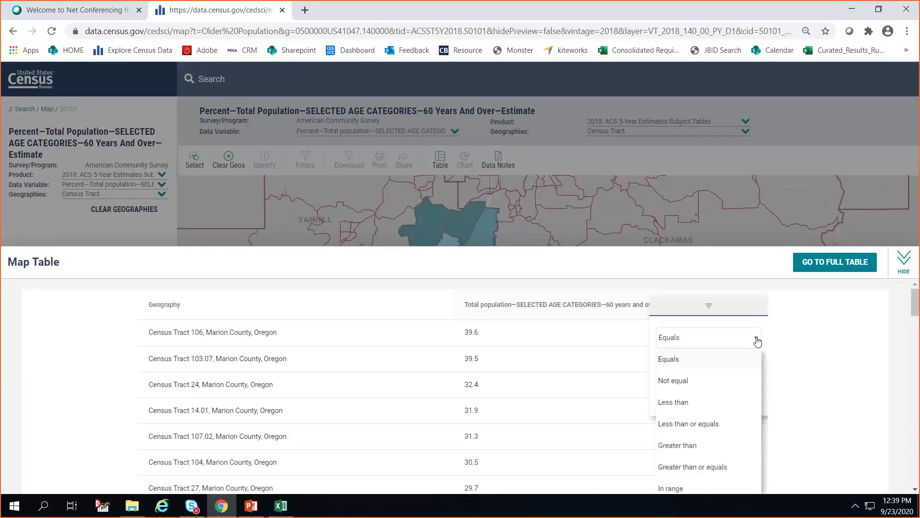
scroll(743, 395, down, 1)
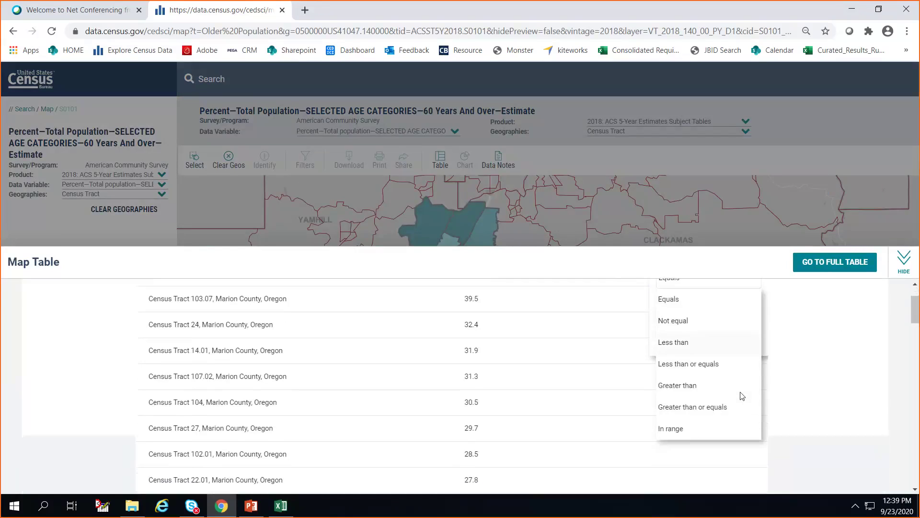
click(716, 413)
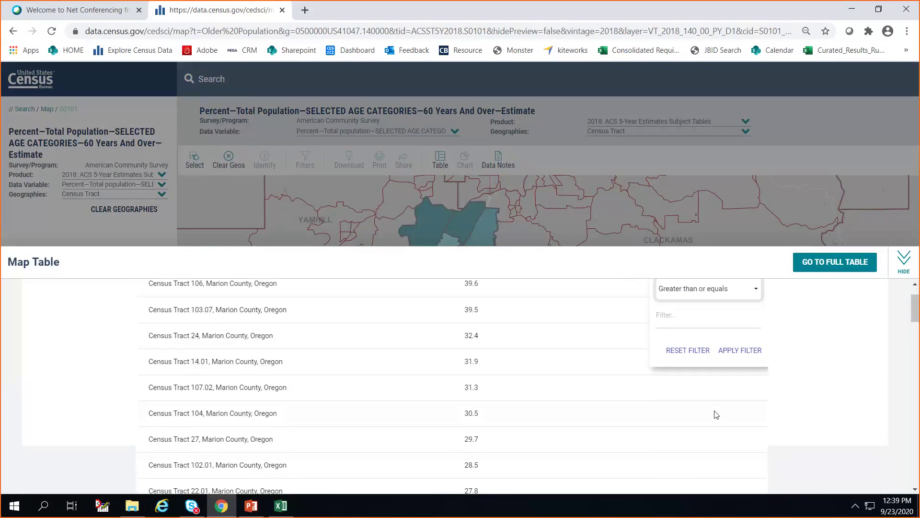
click(692, 321)
text(5)
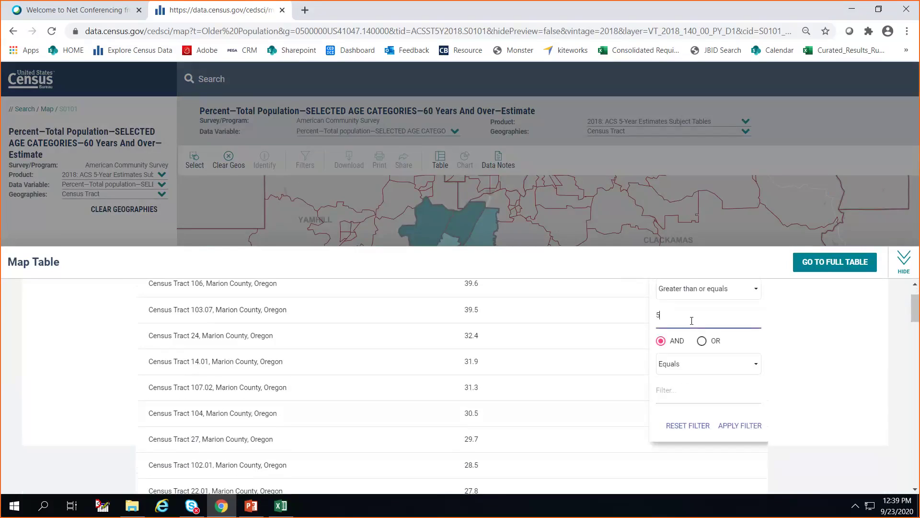
click(735, 433)
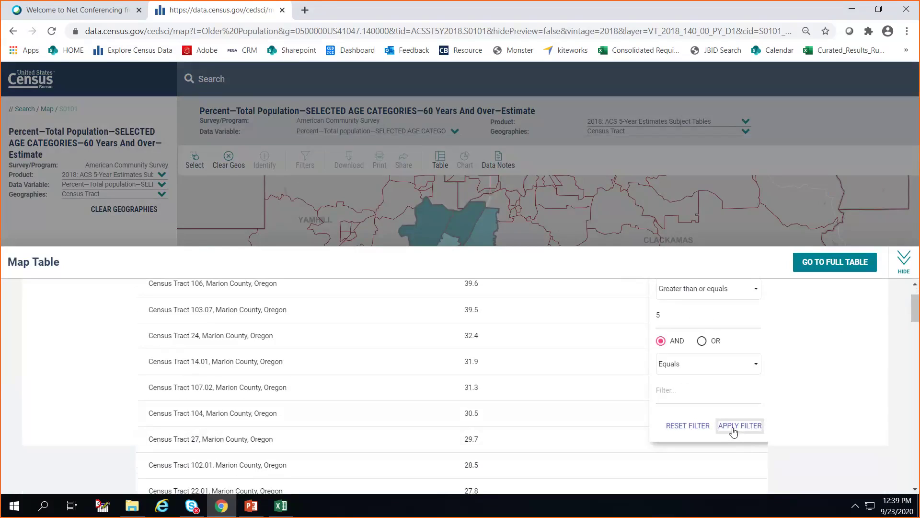
- Try adding a second condition, AND Equals 5, to the filter on the 60 years and over estimate column
click(804, 419)
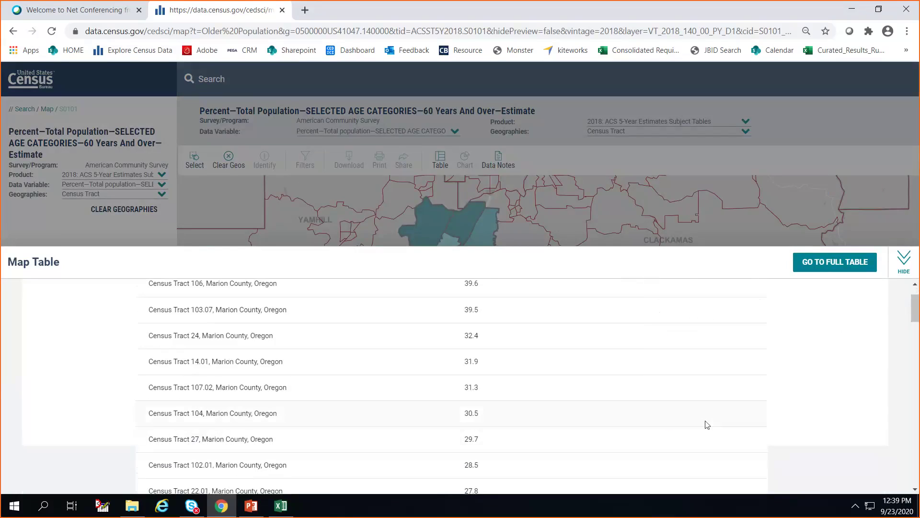
scroll(722, 408, up, 1)
click(749, 309)
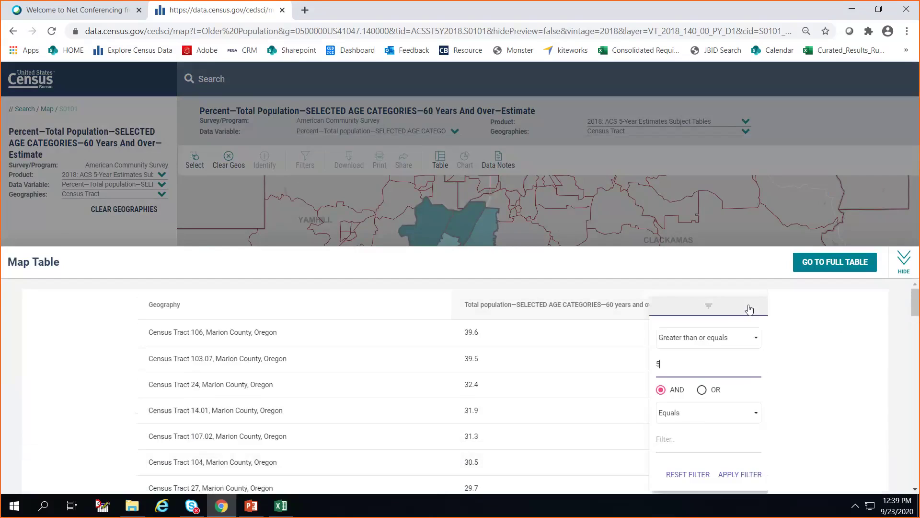
click(693, 442)
text(5)
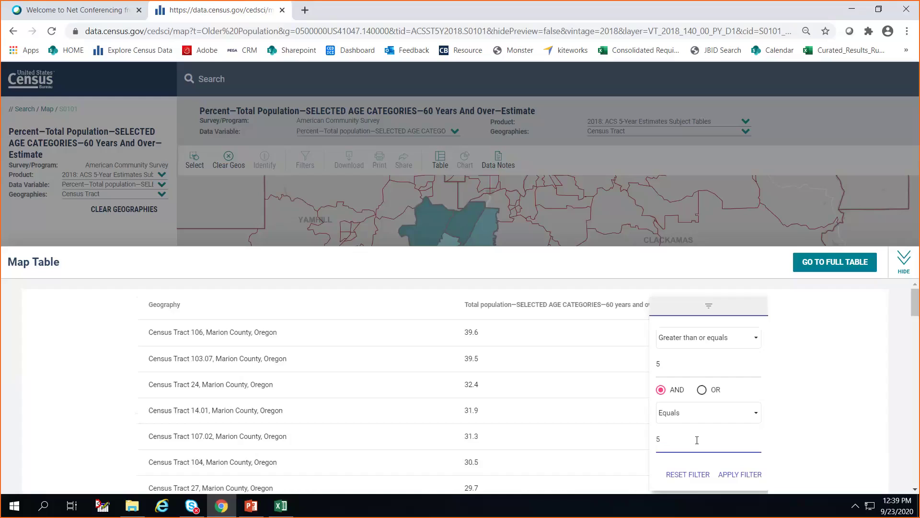
click(735, 474)
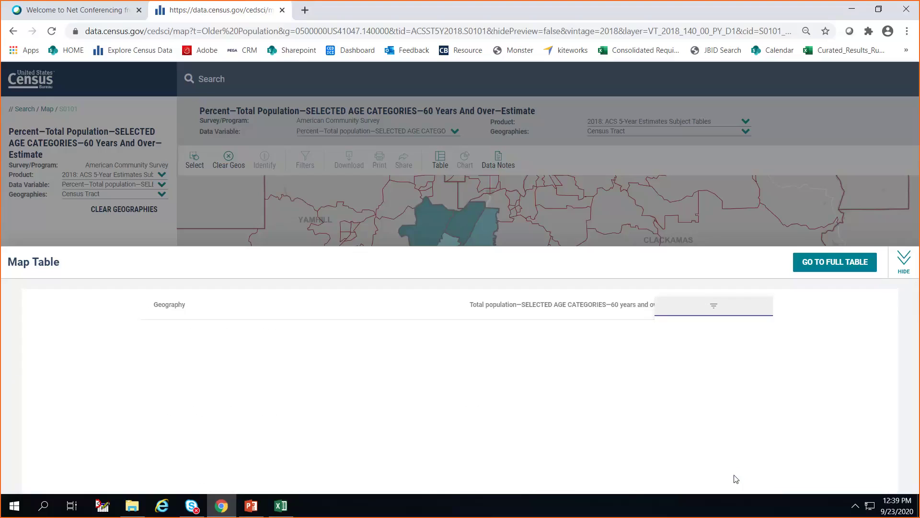
click(689, 362)
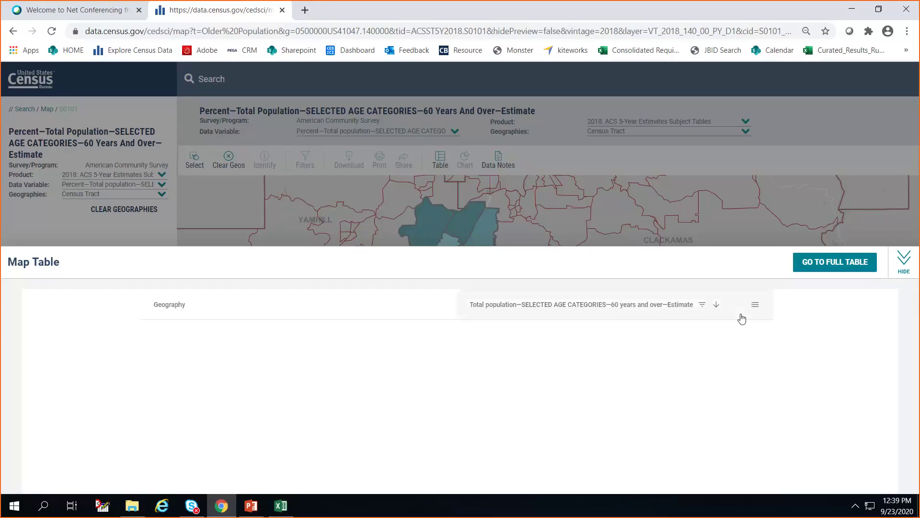
- Reload the map page, try viewing its map table, and hide the table
click(664, 32)
key(Return)
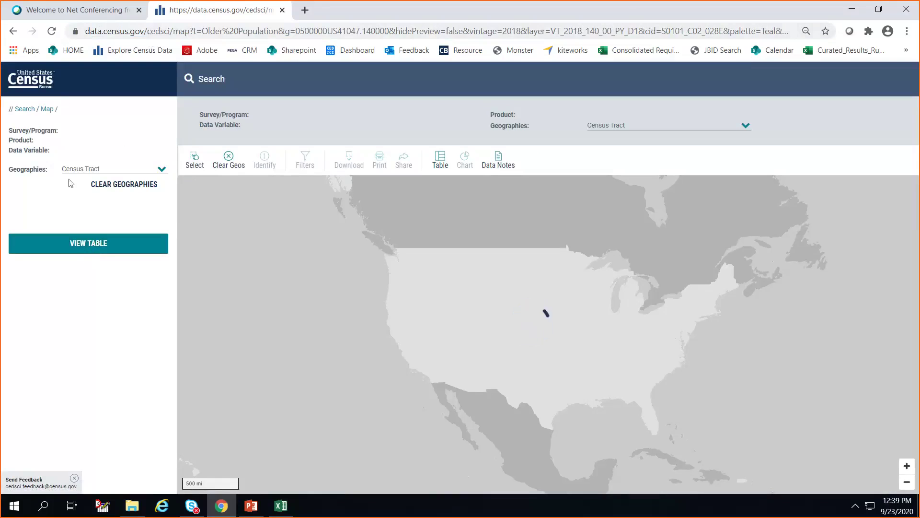
click(83, 244)
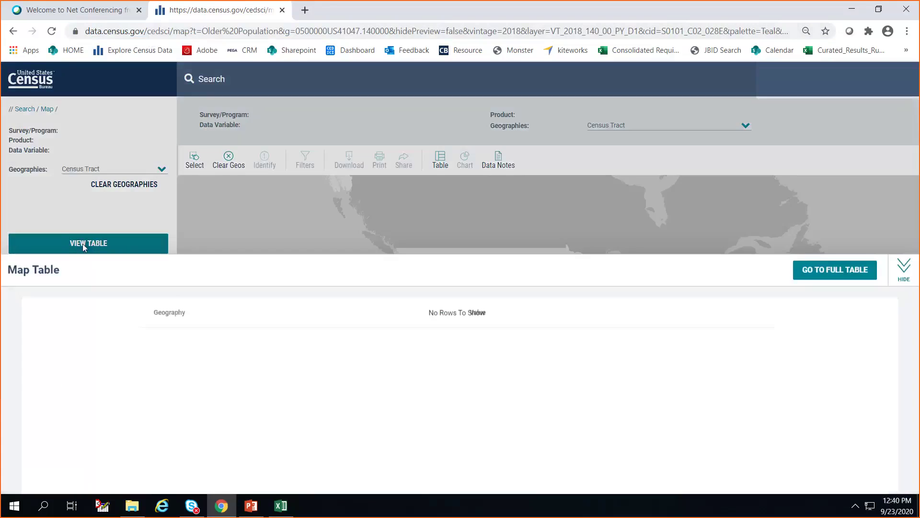
click(904, 262)
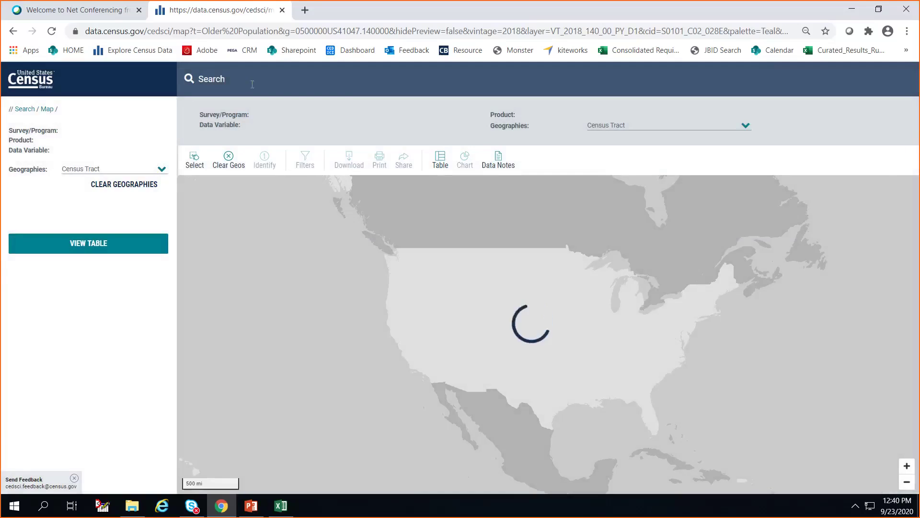
- Return to the Explore Census Data home page and open Advanced Search
click(39, 81)
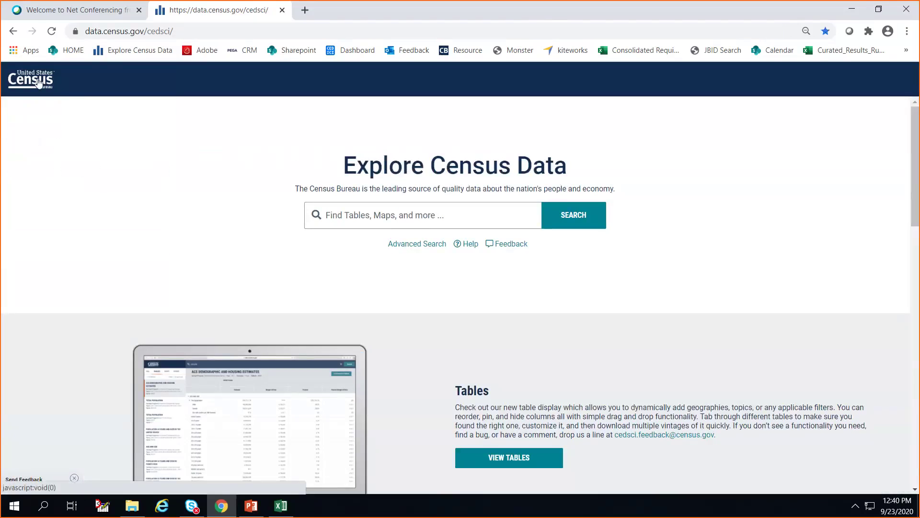
click(335, 214)
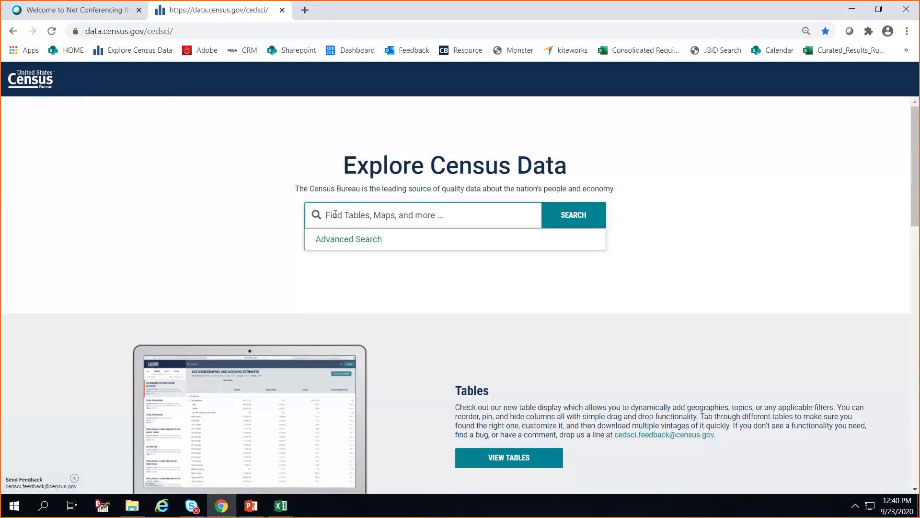
click(371, 238)
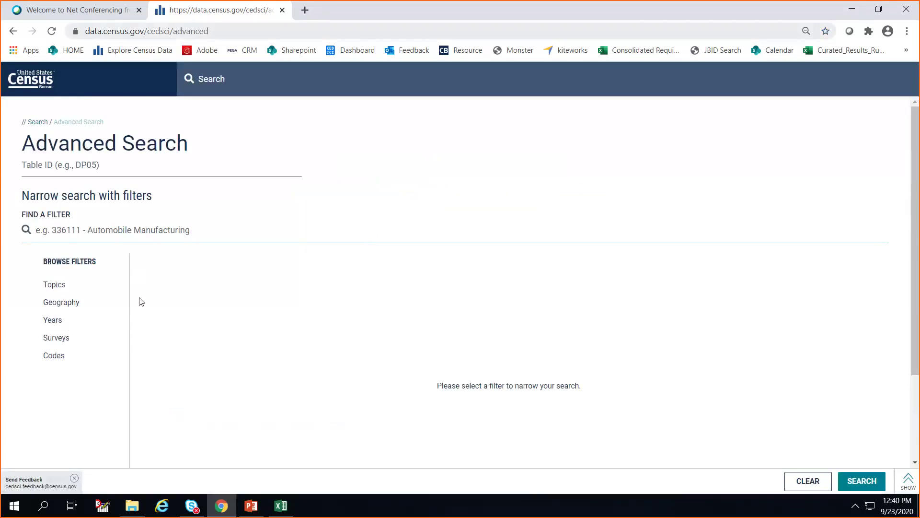
- Add a tract-level geography filter for All Census Tracts within Marion County, Oregon
click(57, 306)
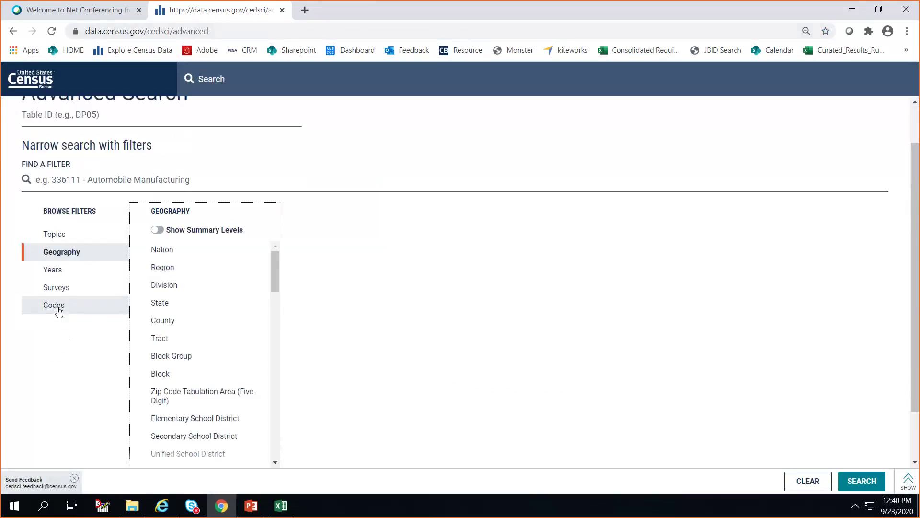
click(165, 341)
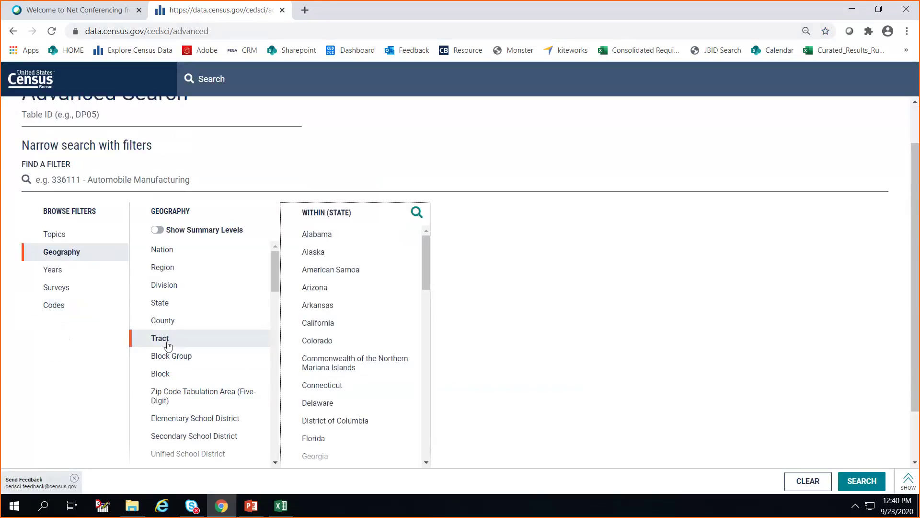
scroll(383, 355, down, 5)
scroll(358, 359, down, 3)
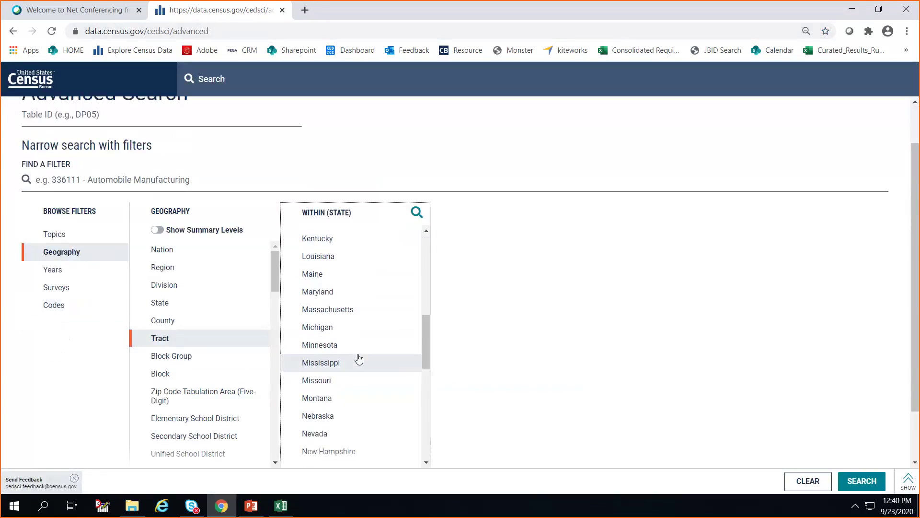
scroll(337, 387, down, 4)
click(325, 415)
scroll(532, 335, down, 1)
scroll(531, 334, down, 4)
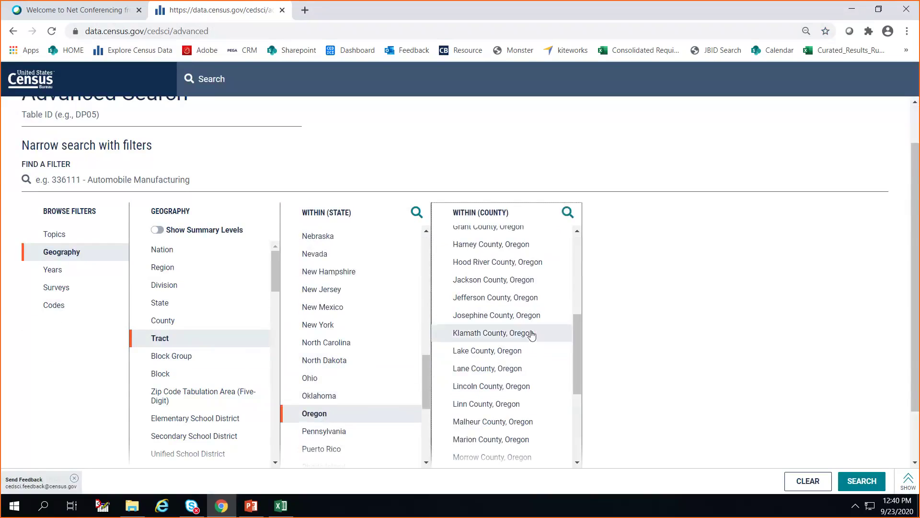
scroll(530, 333, down, 3)
click(515, 322)
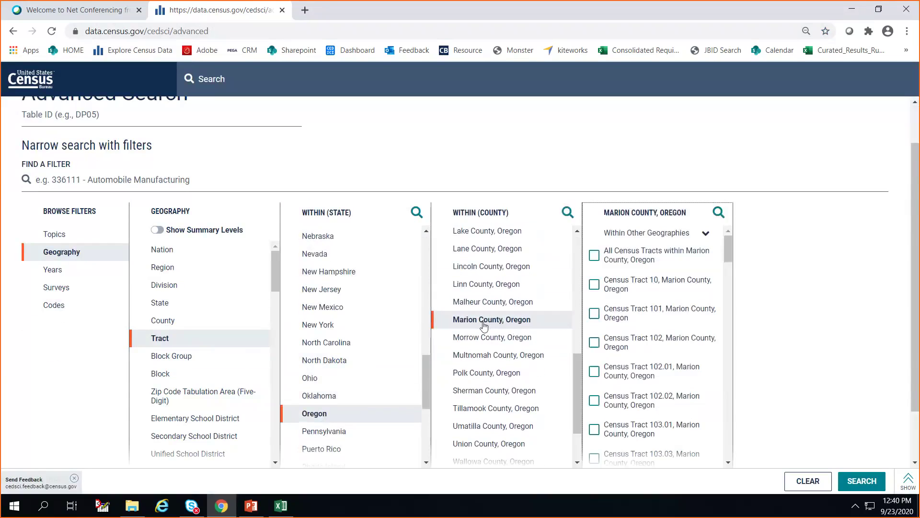
click(595, 257)
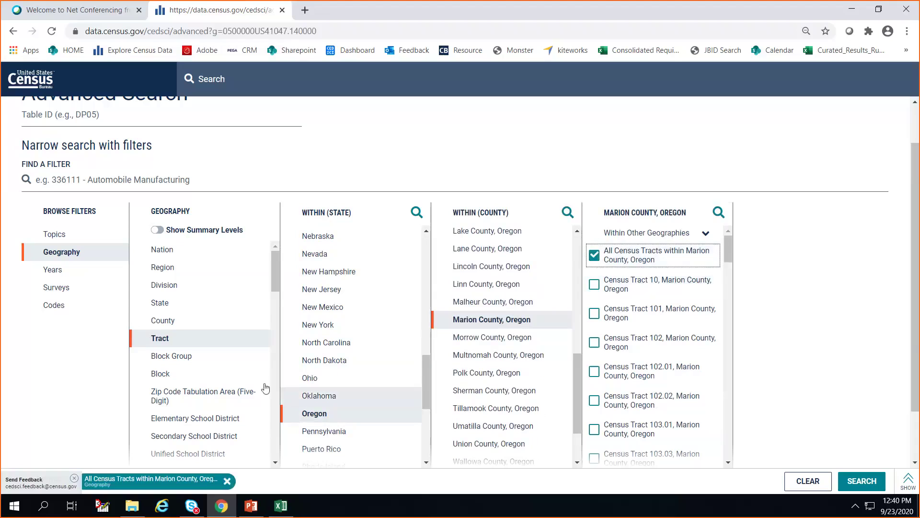
scroll(222, 392, down, 3)
scroll(225, 394, up, 2)
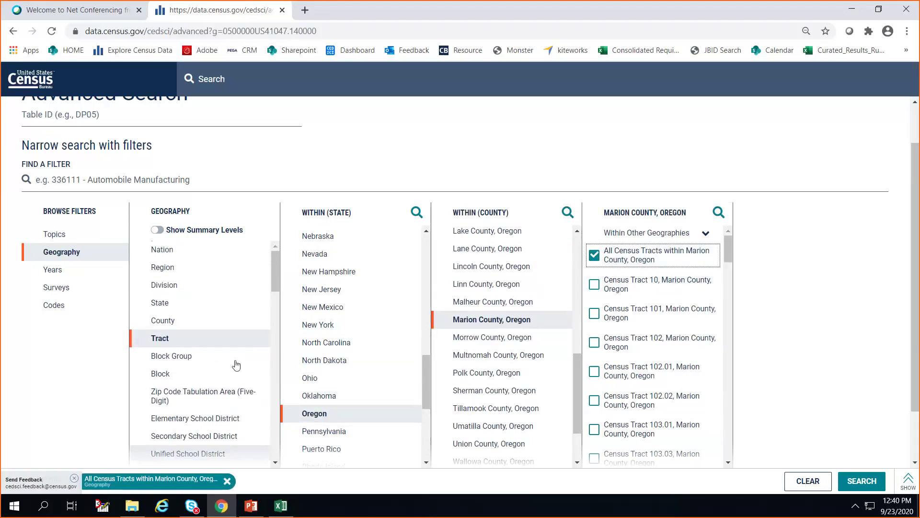
- Add the Older Population topic from Populations and People as a filter and run the search
click(63, 238)
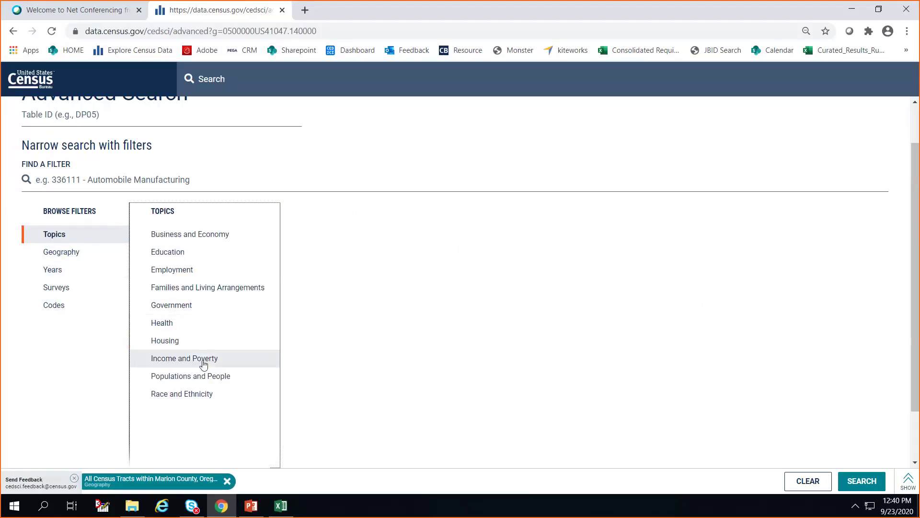
click(171, 384)
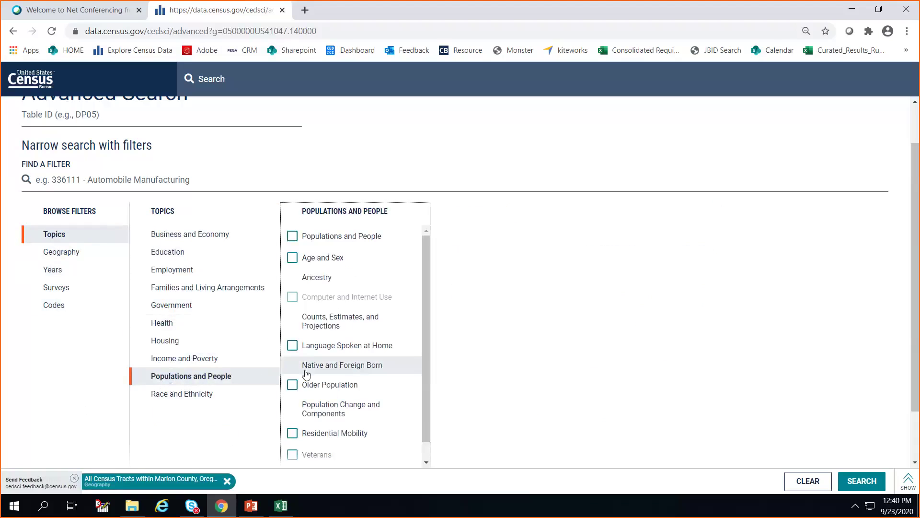
click(293, 389)
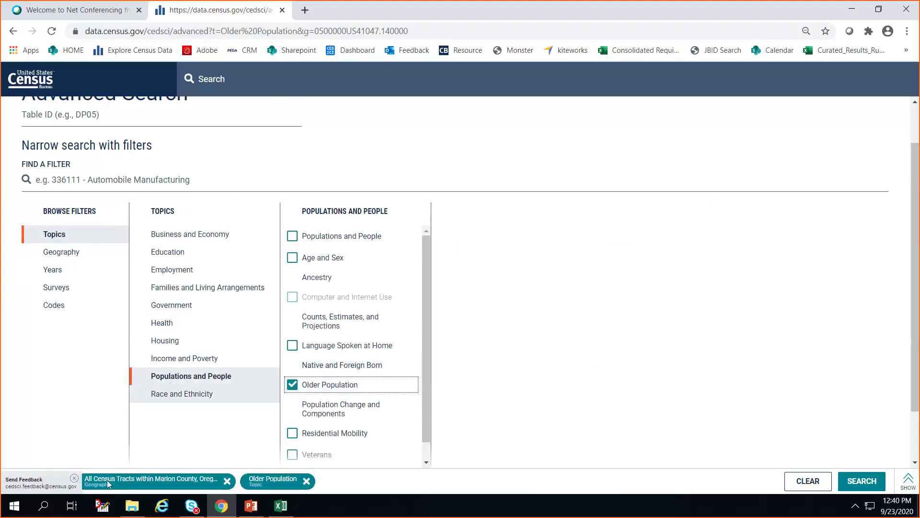
click(870, 487)
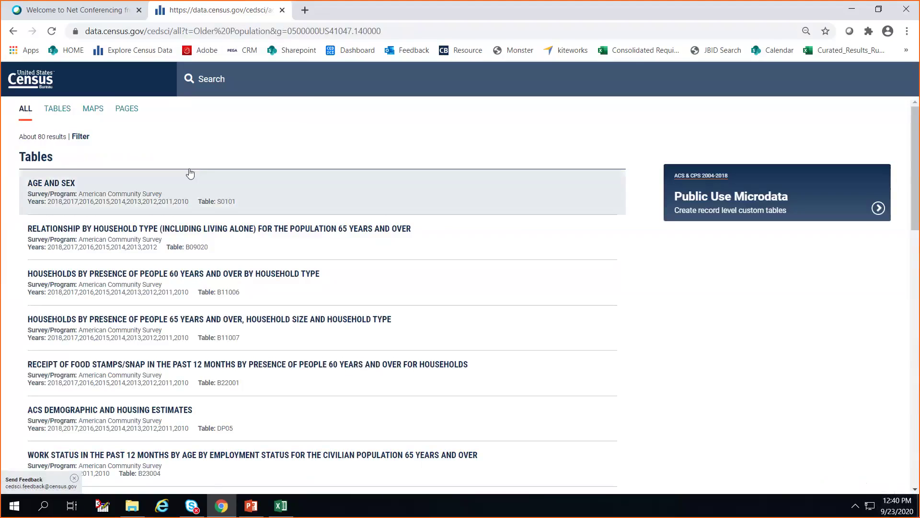
- Open the Age and Sex table (S0101) from the results and display it as a map
click(144, 201)
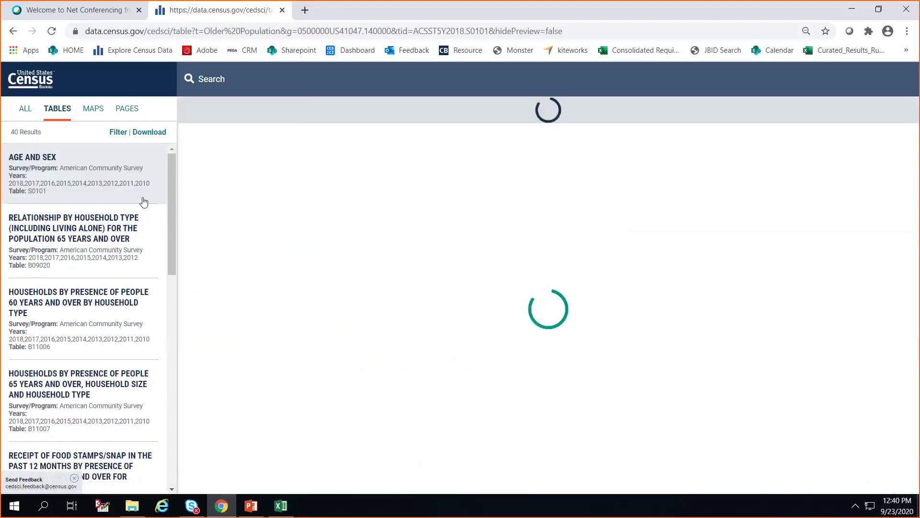
click(88, 110)
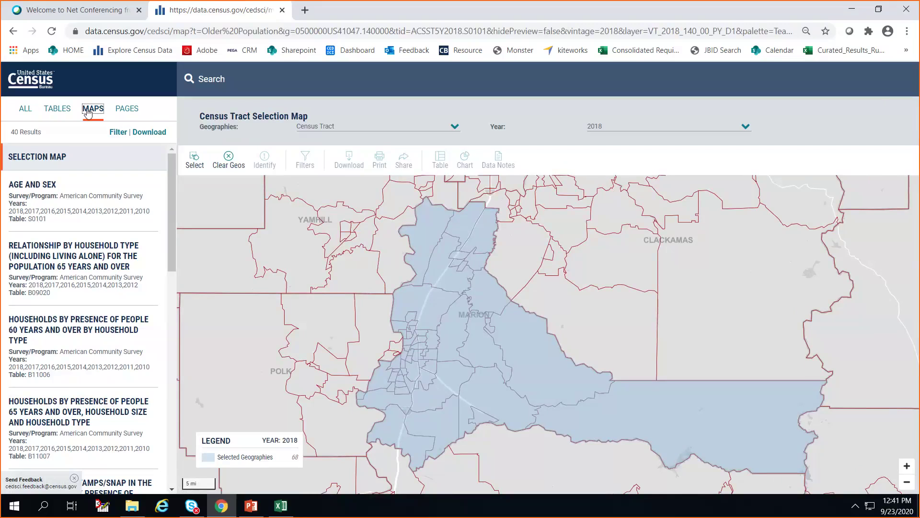
click(98, 202)
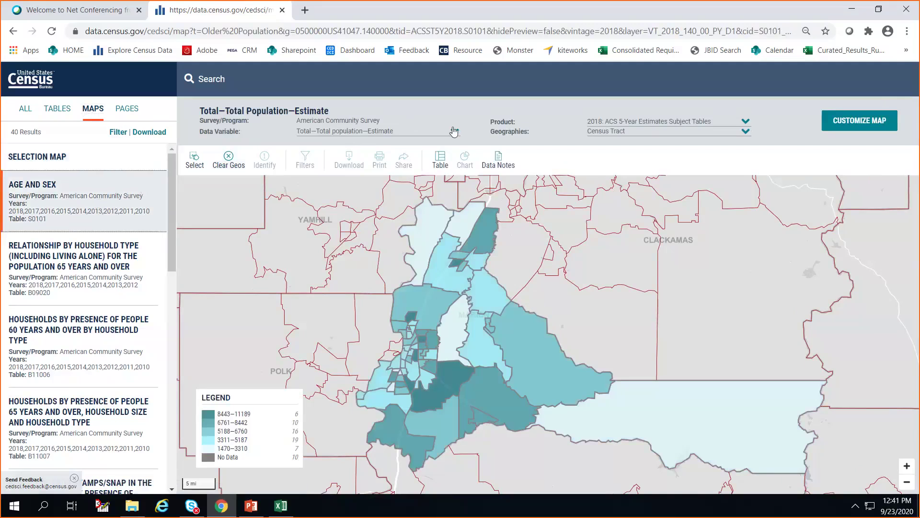
- Set the map's data variable to Percent—Total population—AGE—40 to 44 years—Estimate
click(454, 130)
scroll(496, 257, down, 10)
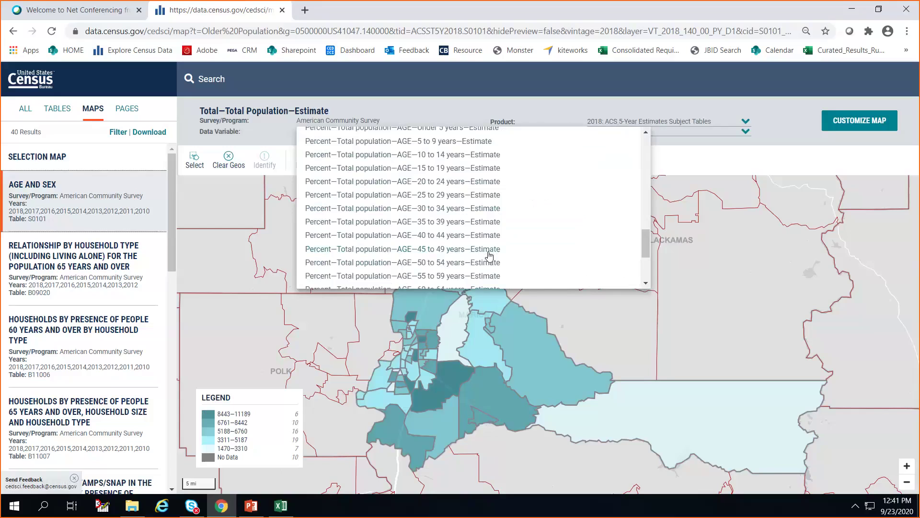
click(465, 237)
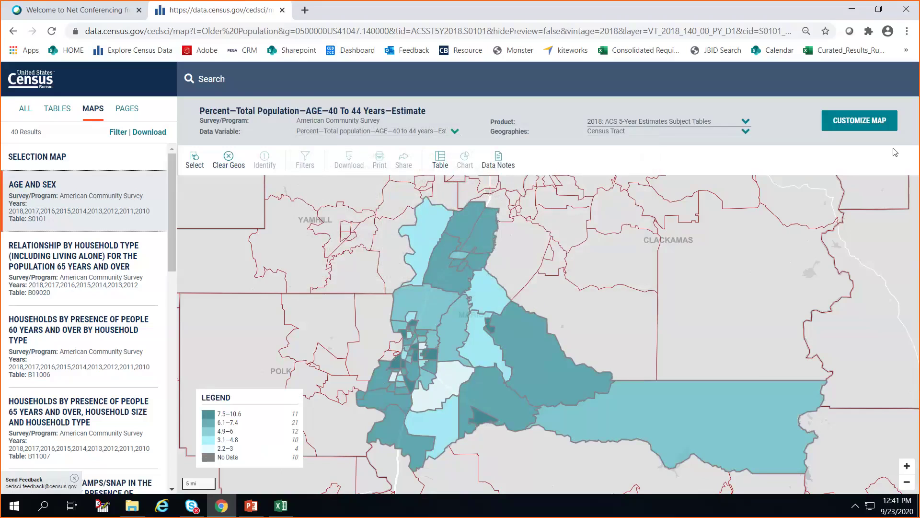
- Customize the map, show its data table, and filter the 40 to 44 years estimate to values less than or equal to 10
click(853, 116)
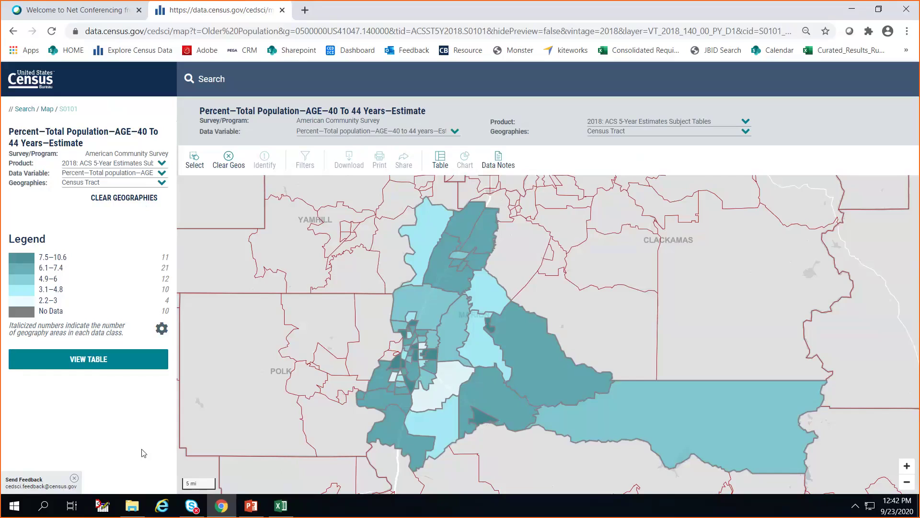
click(87, 366)
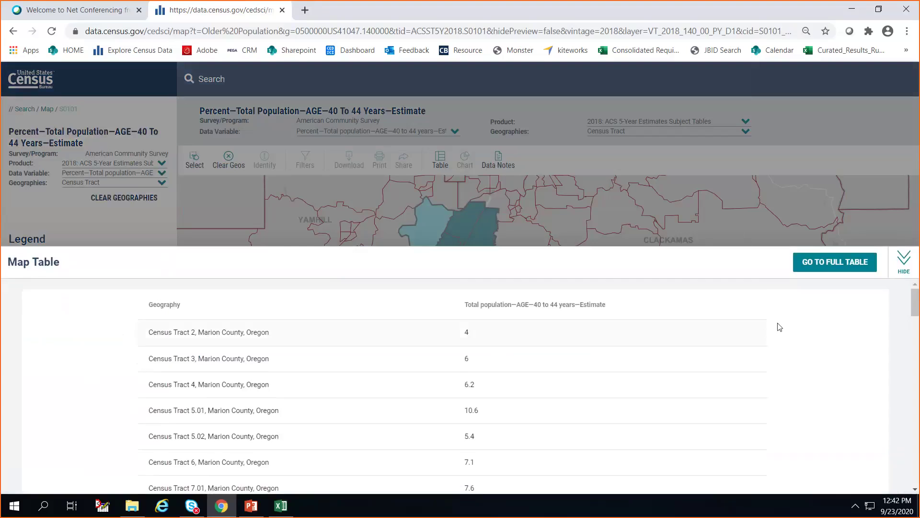
click(750, 305)
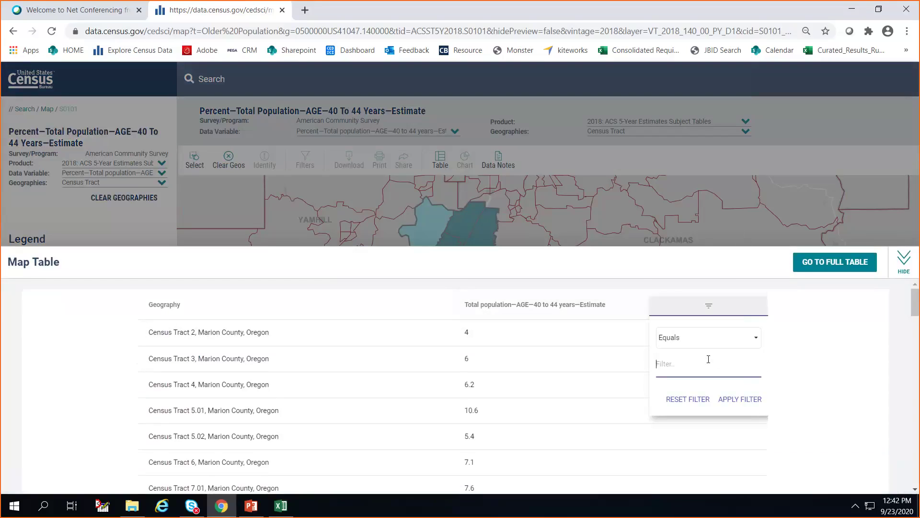
click(727, 341)
click(689, 424)
click(666, 367)
text(10)
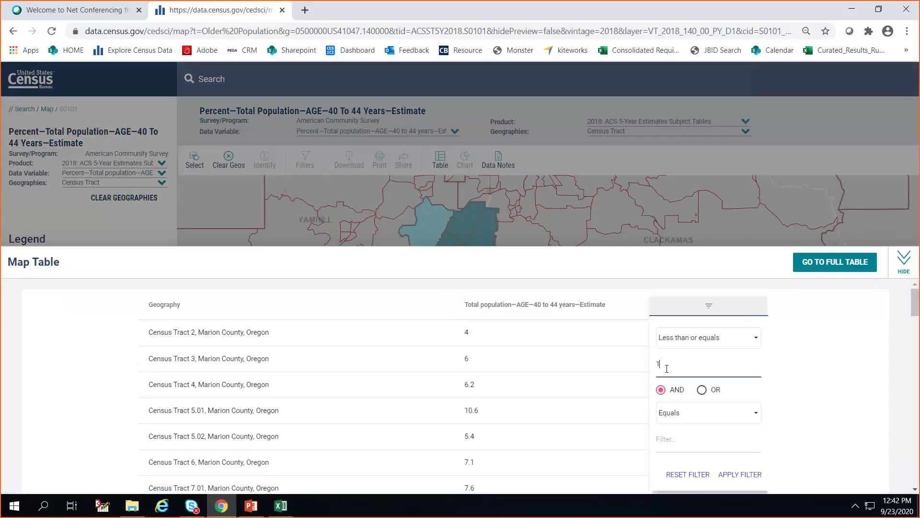
click(749, 476)
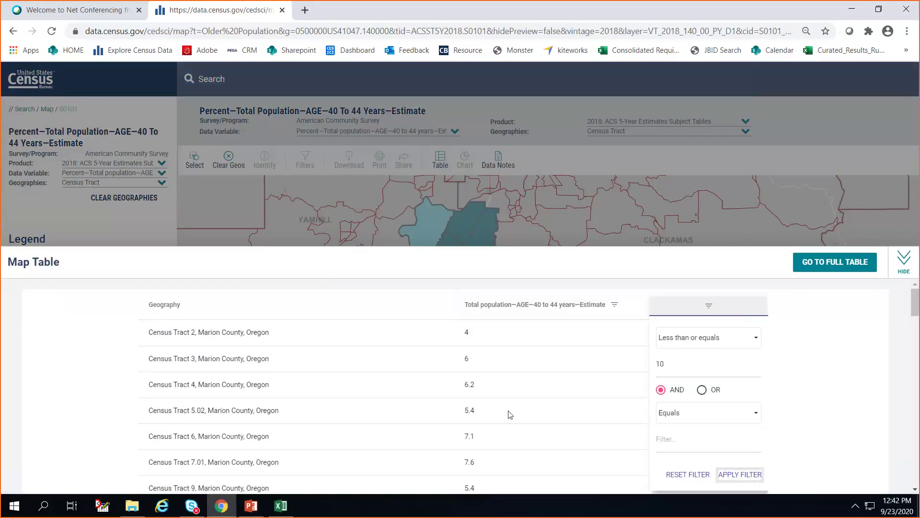
scroll(812, 405, down, 4)
scroll(696, 356, up, 3)
scroll(697, 357, up, 1)
- Go to the full Age and Sex table and open the copy and export options on a table cell
click(826, 271)
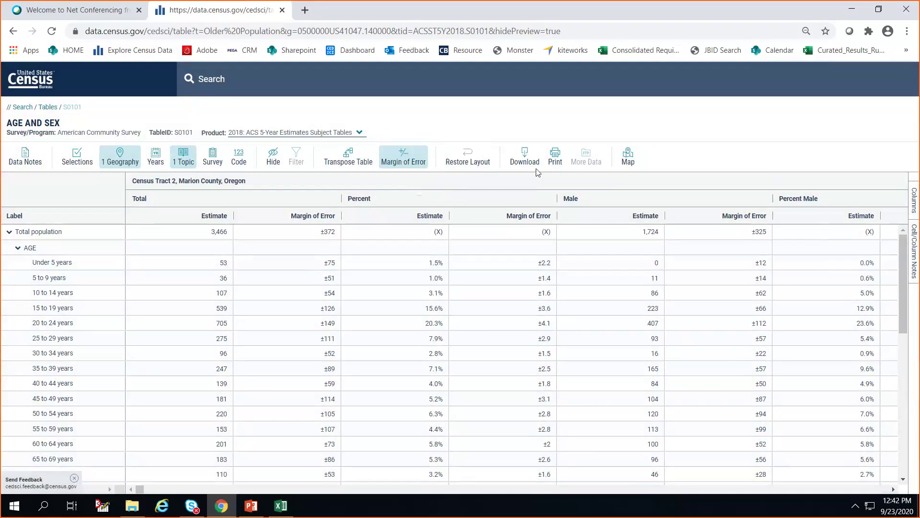
right_click(430, 303)
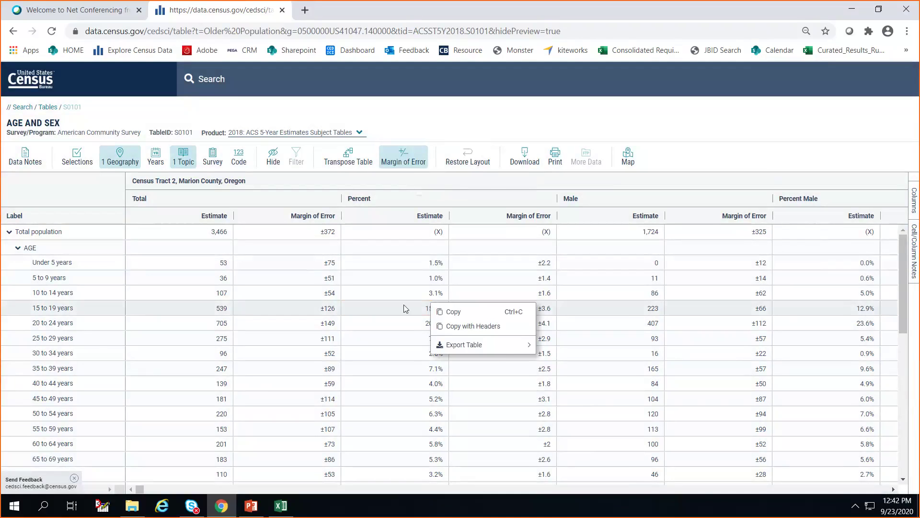
mouse_move(490, 350)
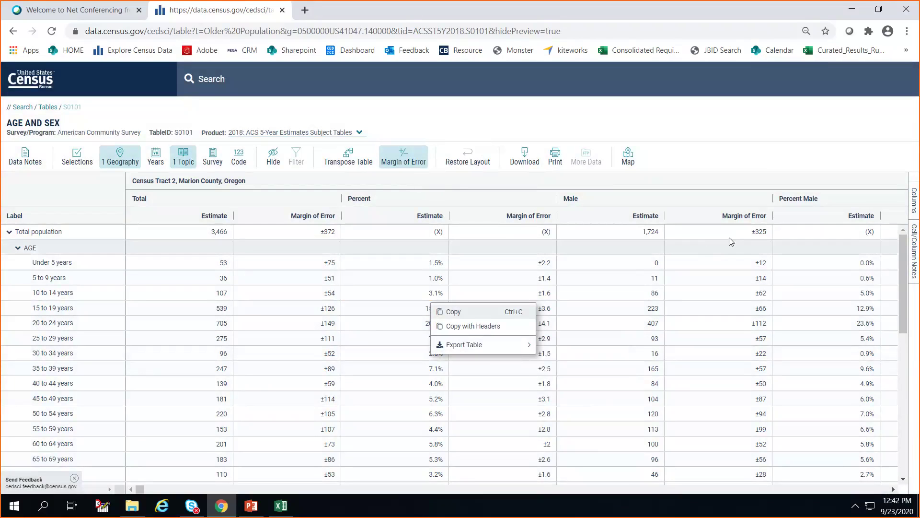
- Download the 2018 5-Year vintage of table S0101 as CSV files
click(523, 162)
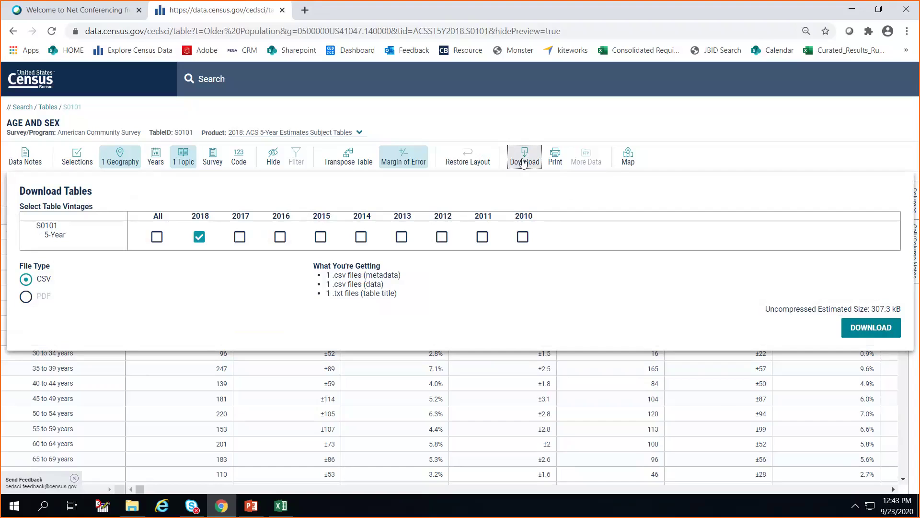
right_click(416, 407)
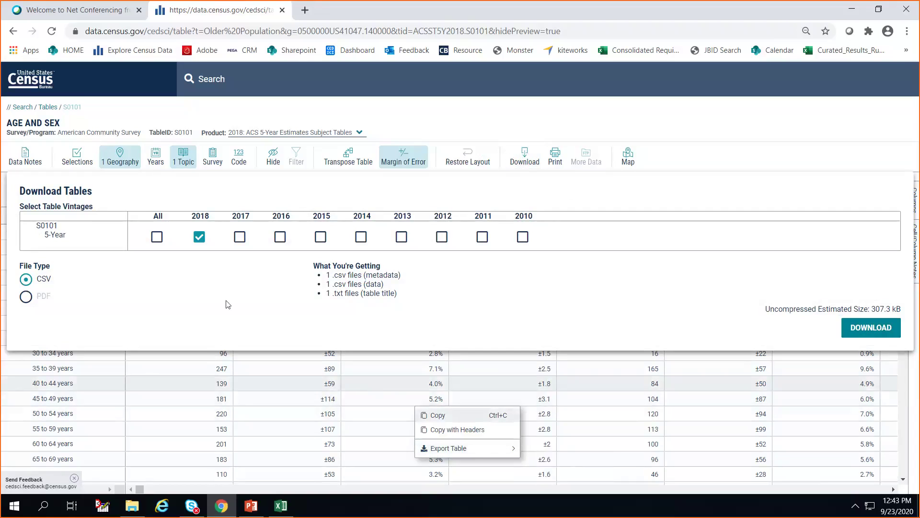
click(217, 287)
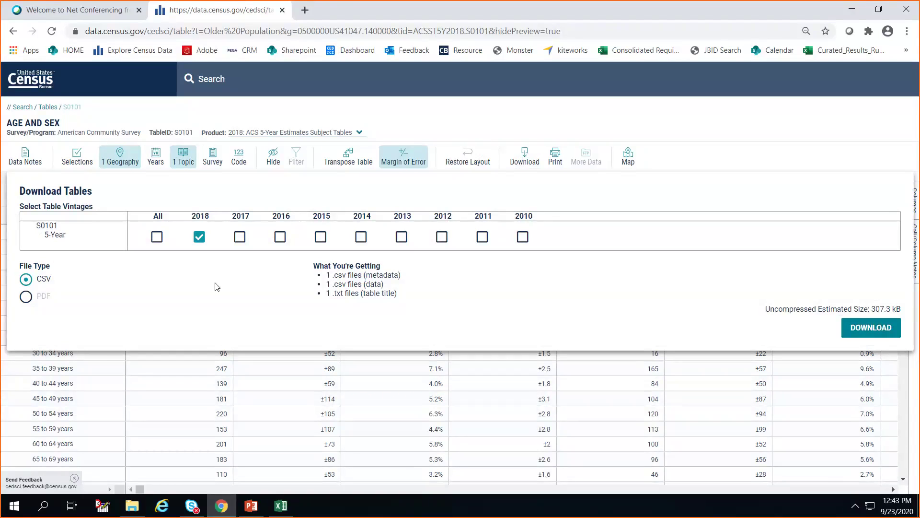
click(871, 327)
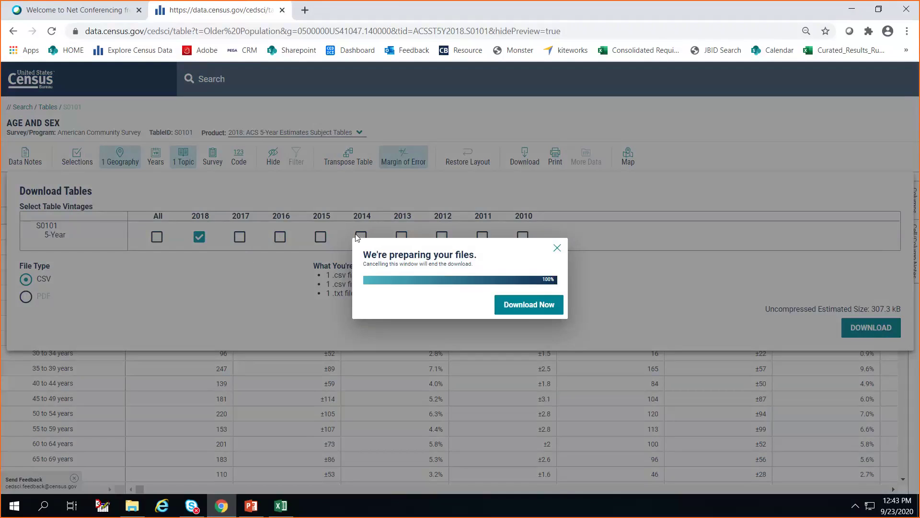
click(525, 305)
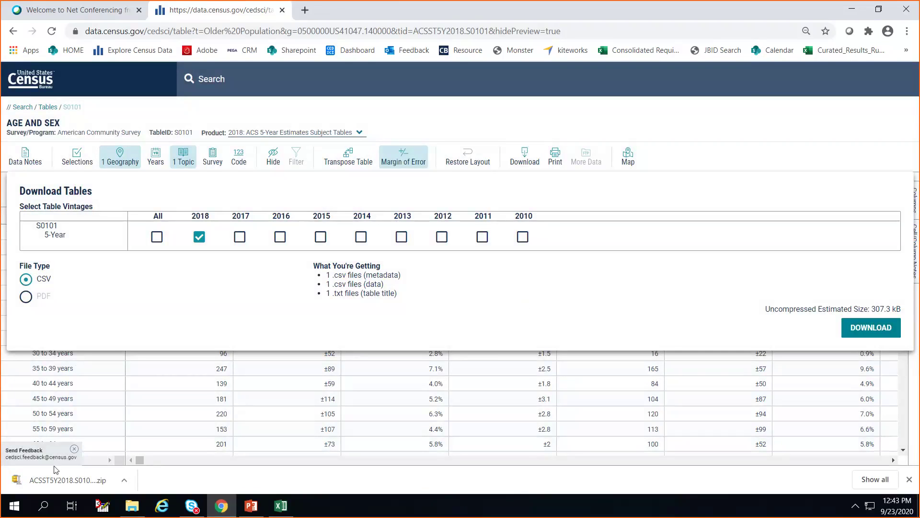
- Open the data-with-overlays CSV from the downloaded zip without extracting it, and examine the first tract's total estimate and margin of error
click(50, 483)
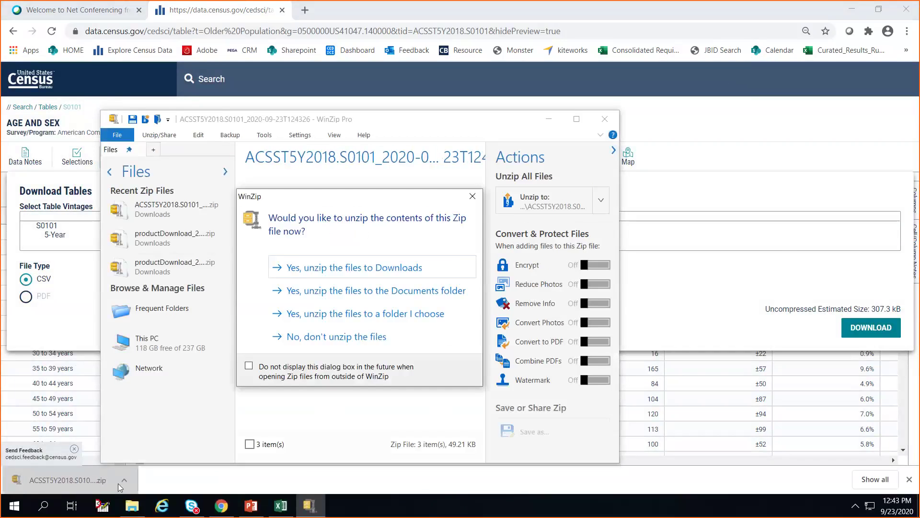
click(330, 337)
click(331, 203)
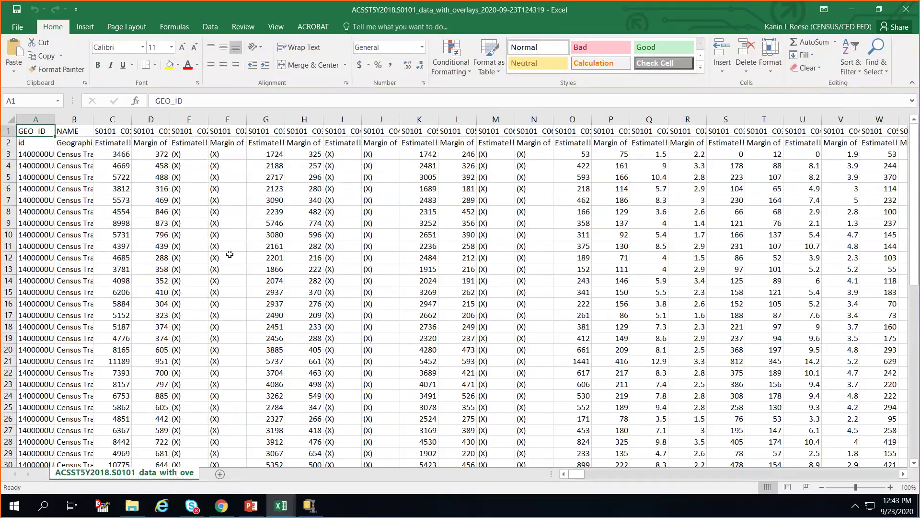
click(8, 154)
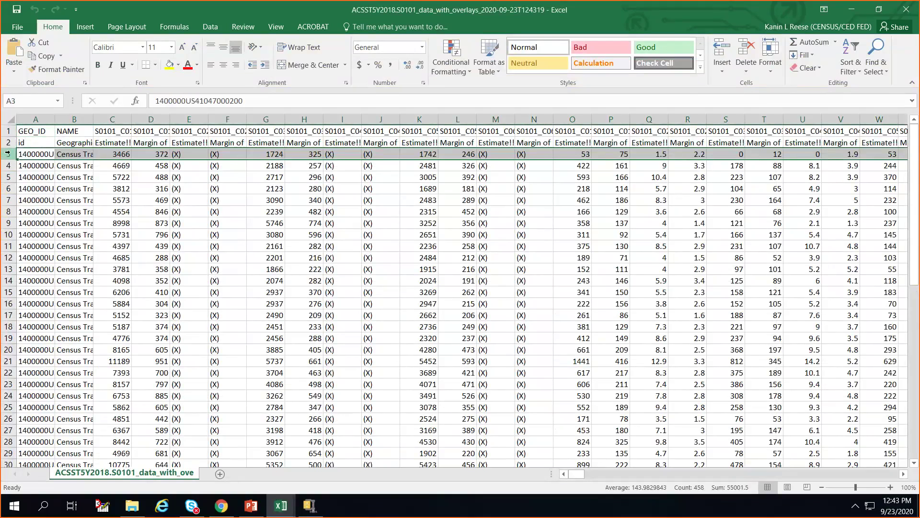
click(124, 156)
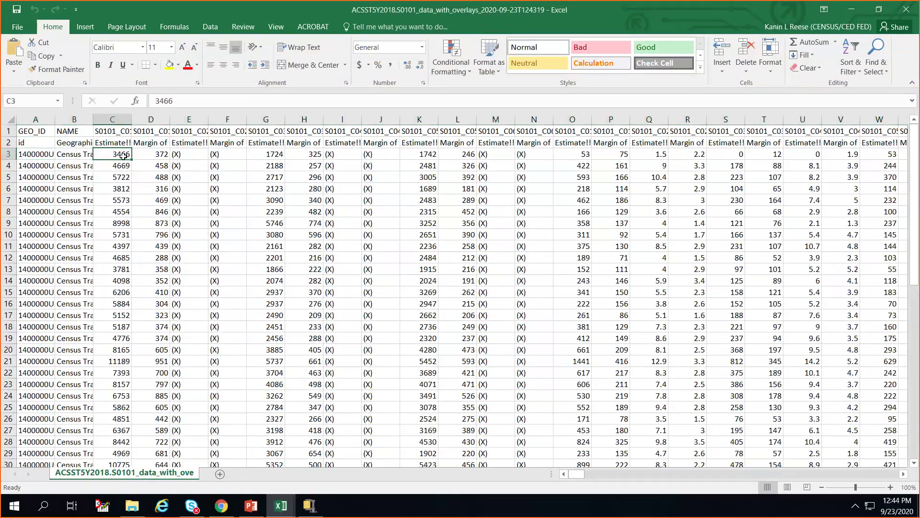
key(Right)
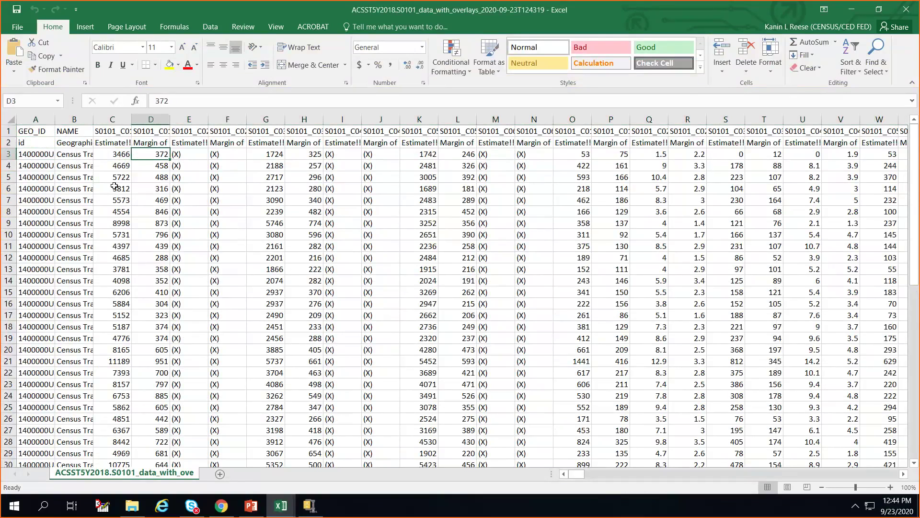
- Close the S0101 data file and the zip window, and dismiss the download options to return to the Age and Sex table
click(906, 10)
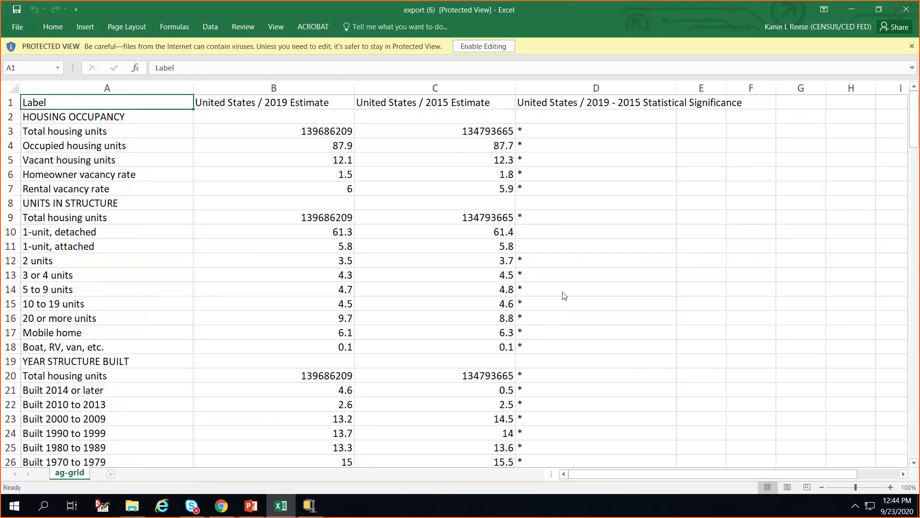
click(853, 10)
click(606, 119)
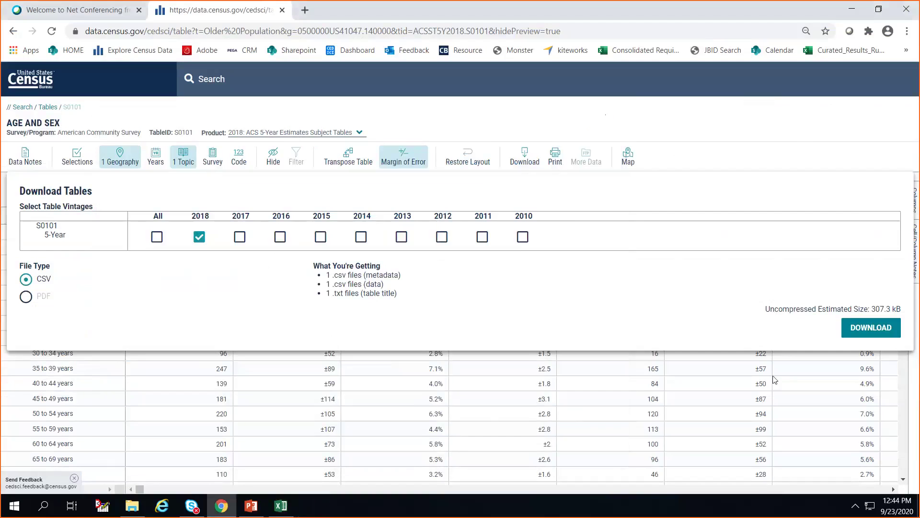
click(826, 370)
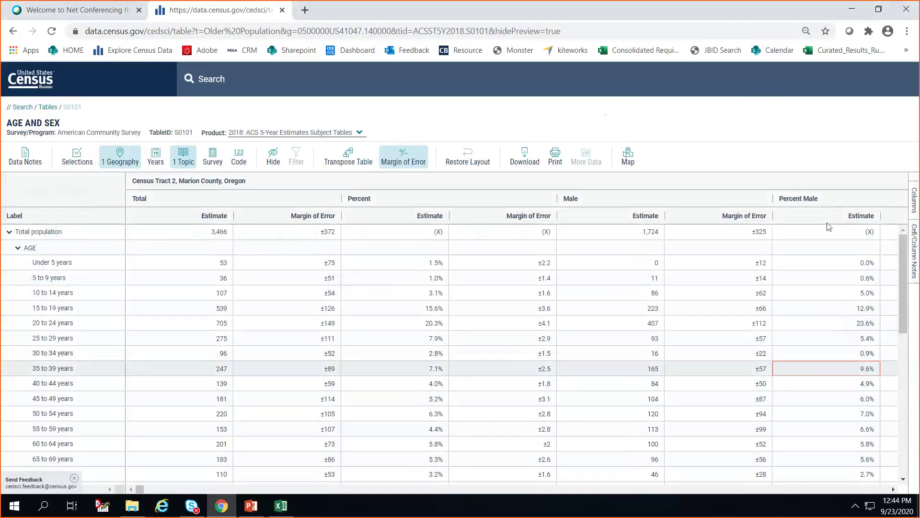
click(419, 249)
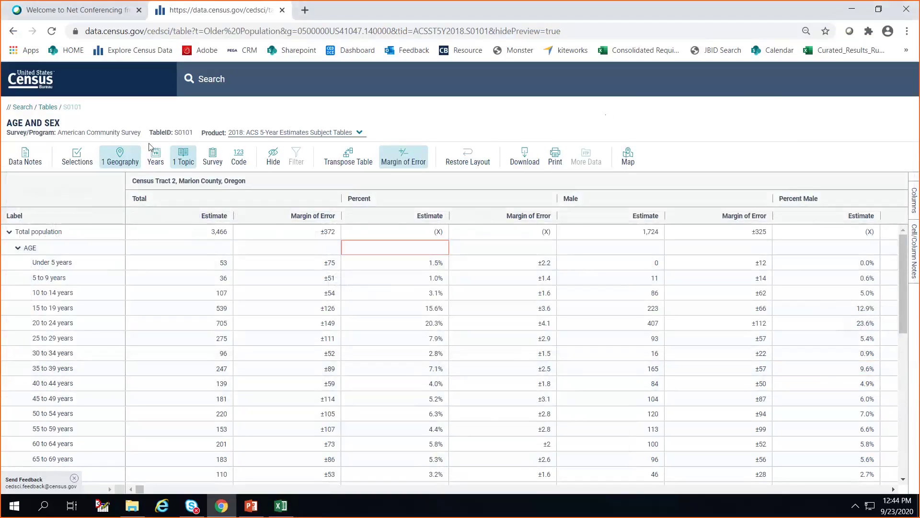
- Search for table S1701 from the site's home page and open the Poverty Status in the Past 12 Months result for customizing
click(34, 93)
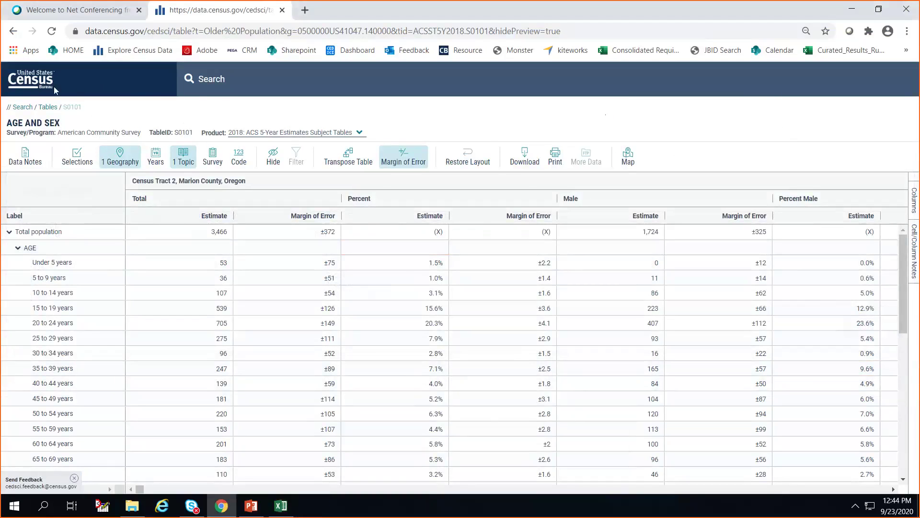
click(32, 86)
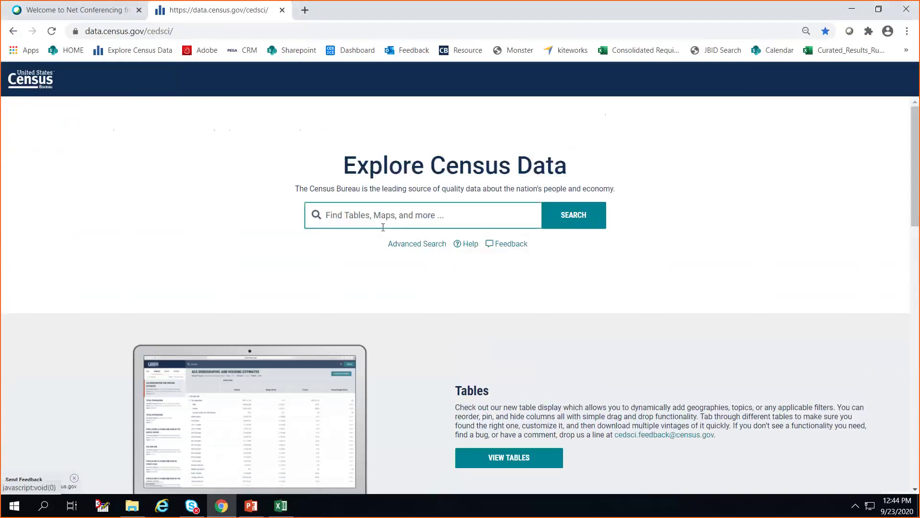
click(382, 227)
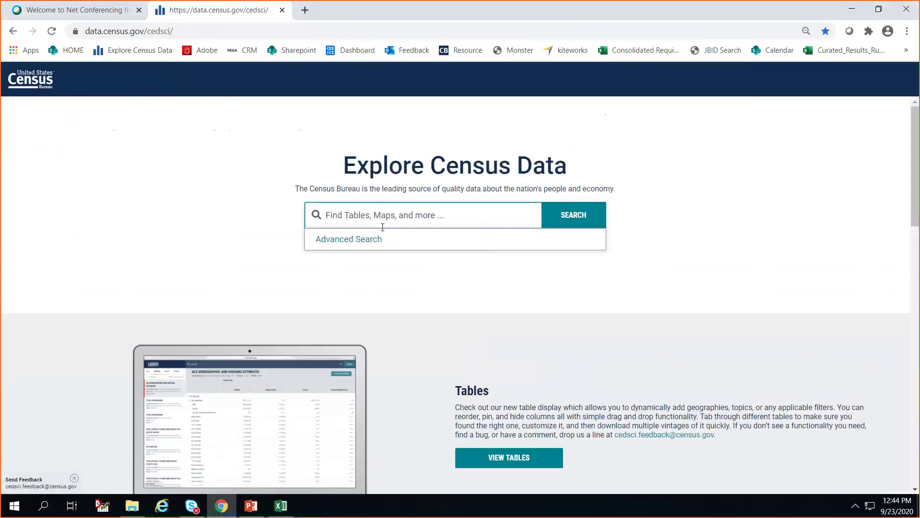
text(S1701)
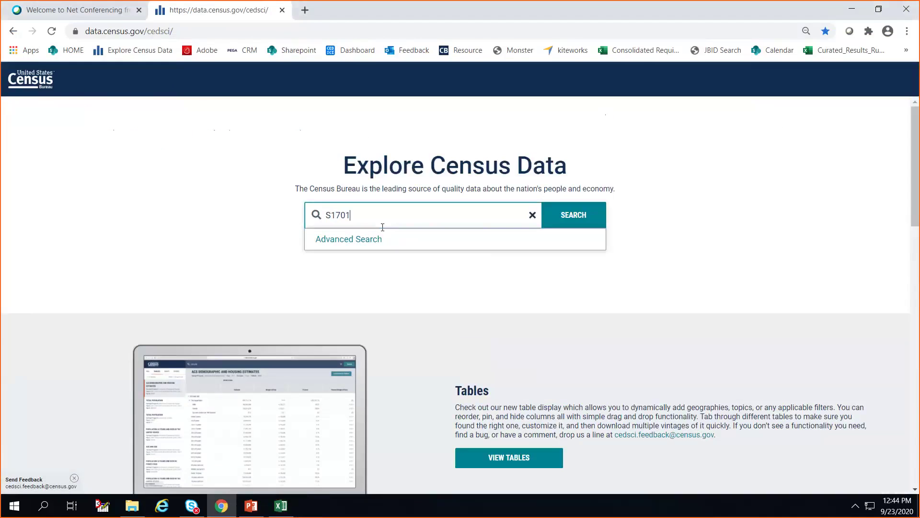
key(Return)
click(103, 186)
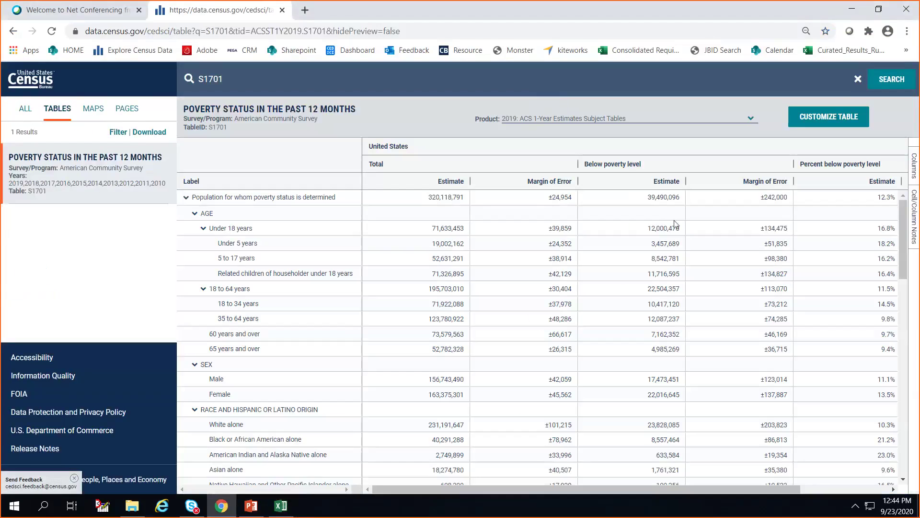
click(839, 117)
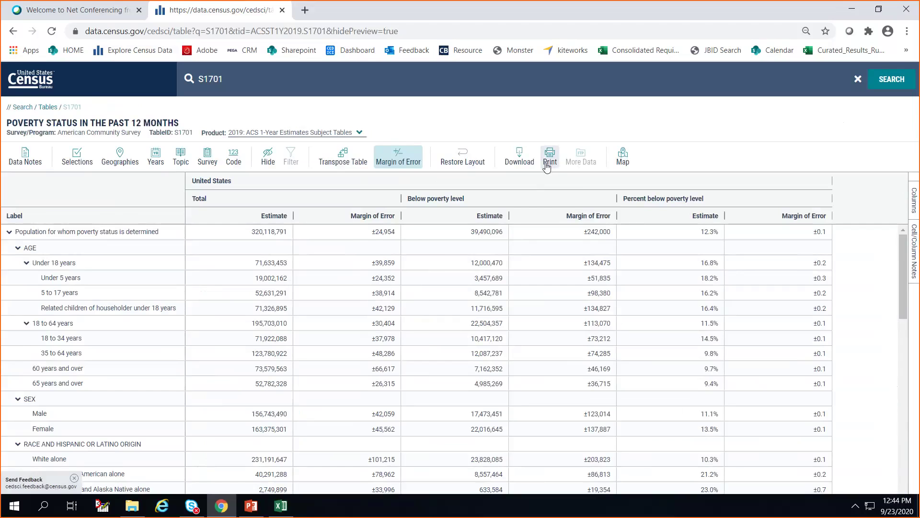
- Preview the Poverty Status table for printing in landscape with custom margins and a scale of 65, and cancel the print
click(550, 161)
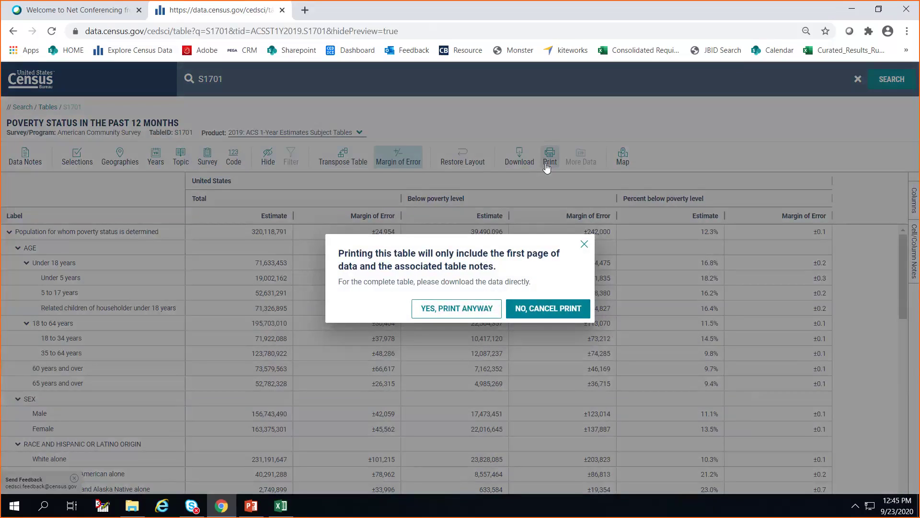
click(461, 309)
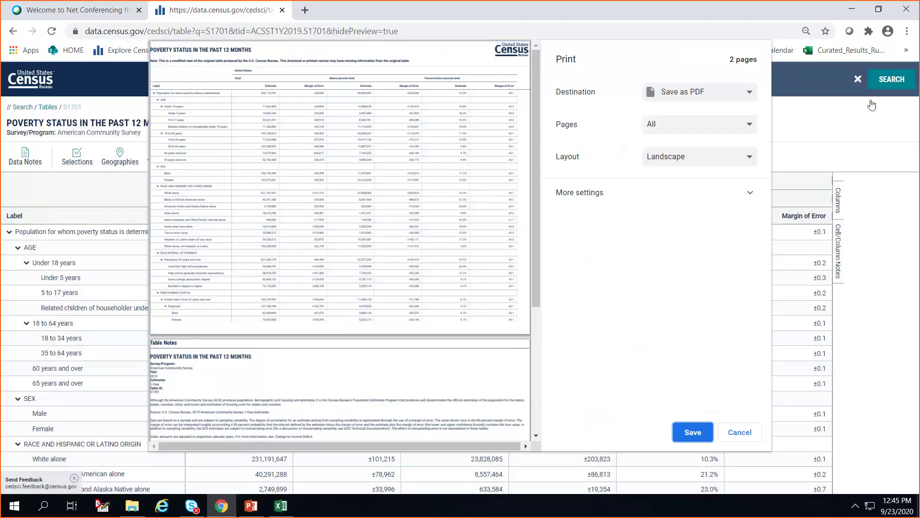
click(707, 165)
click(655, 216)
click(748, 194)
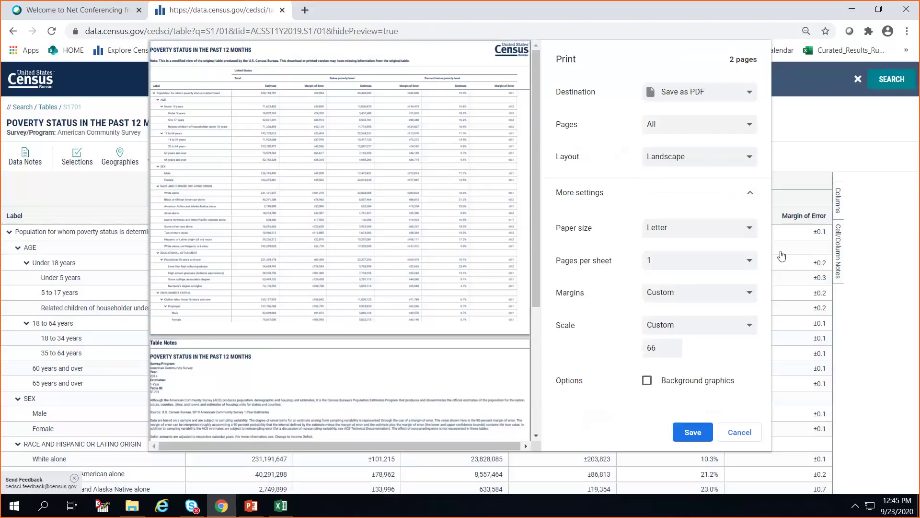
click(718, 297)
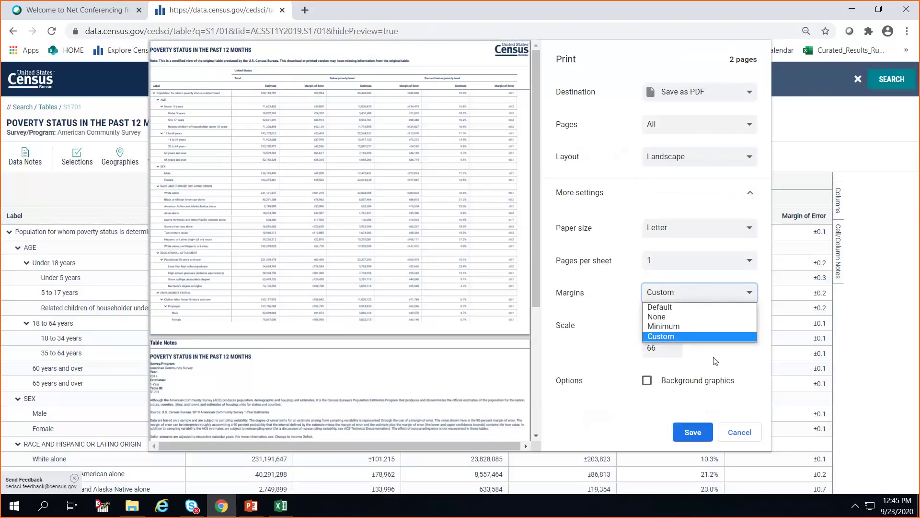
click(692, 355)
click(674, 351)
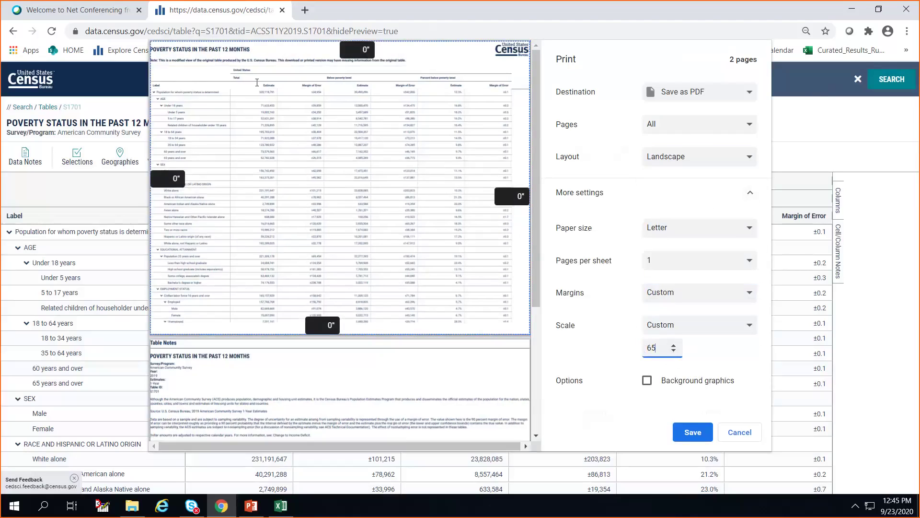
scroll(283, 314, down, 4)
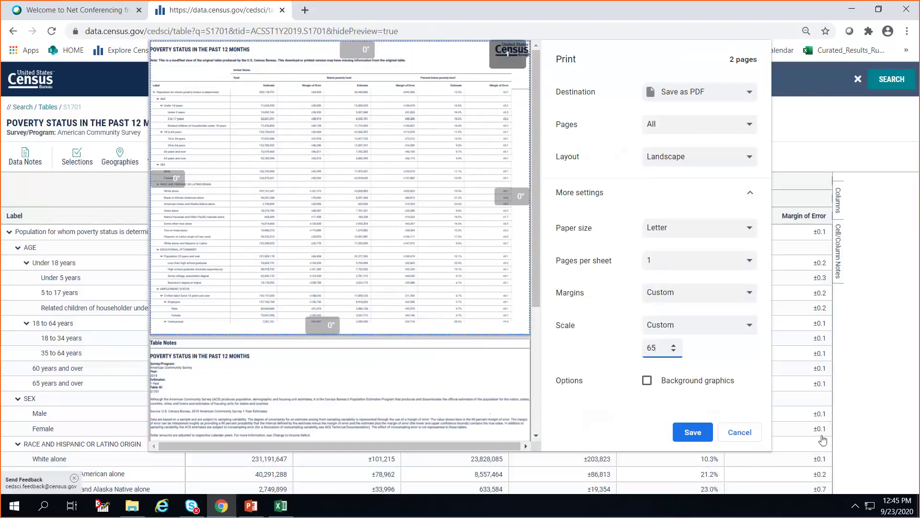
click(744, 438)
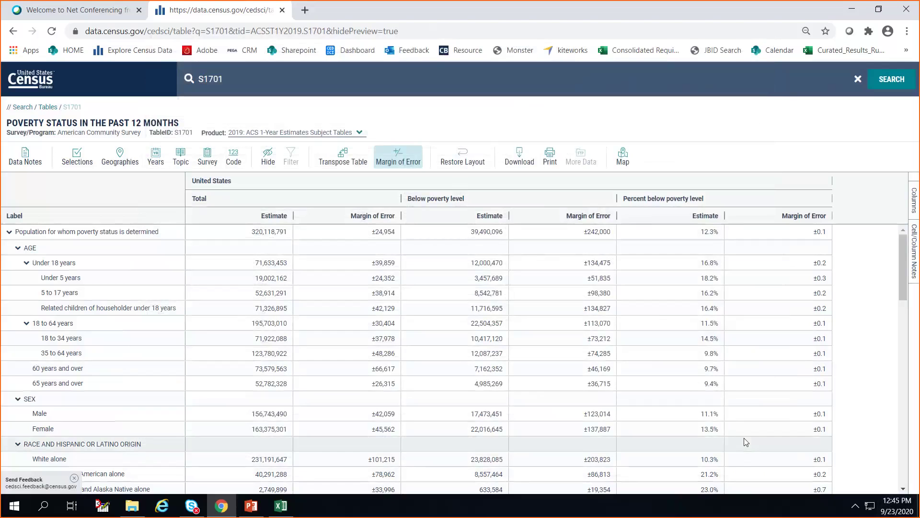
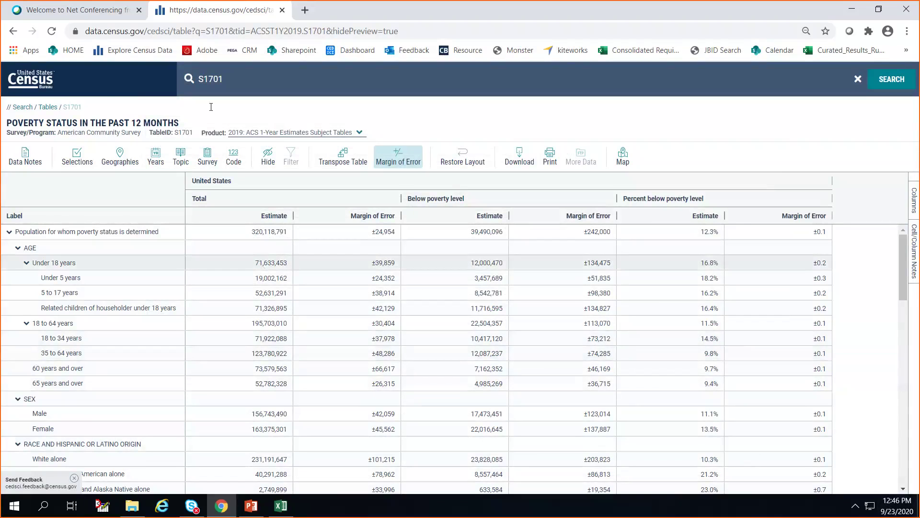
- Start a new advanced search from the site's home page and list the Industry Codes (NAICS) filters
click(31, 81)
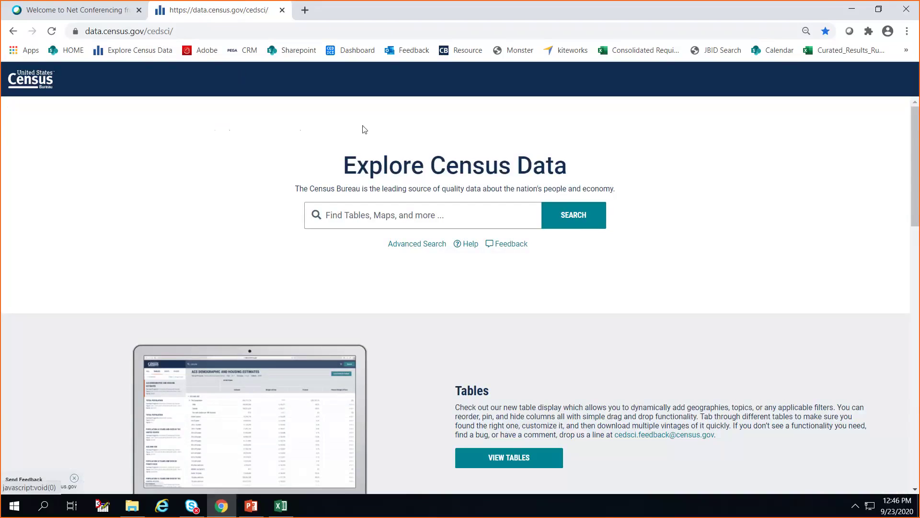
click(417, 244)
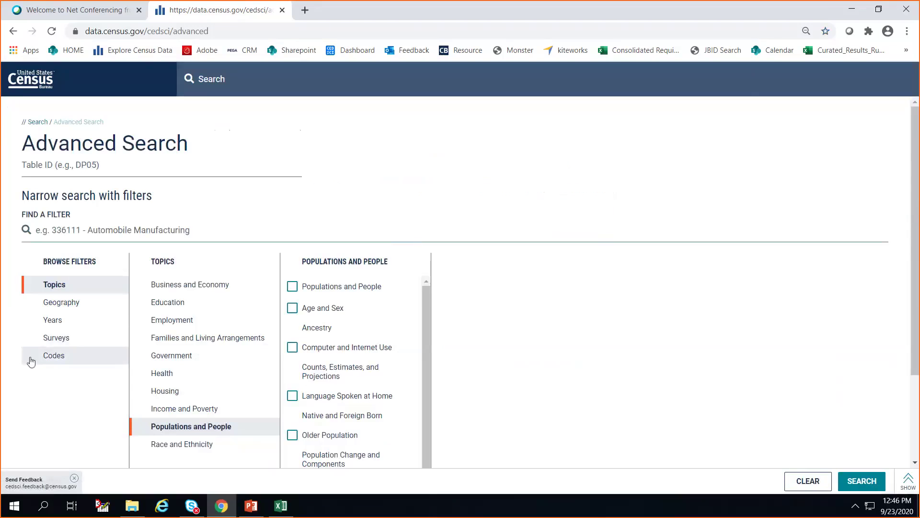
click(51, 356)
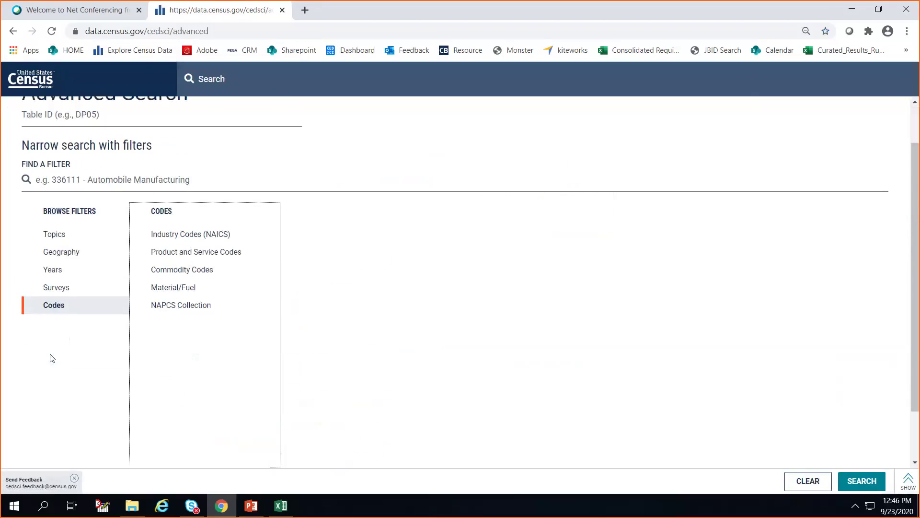
click(178, 242)
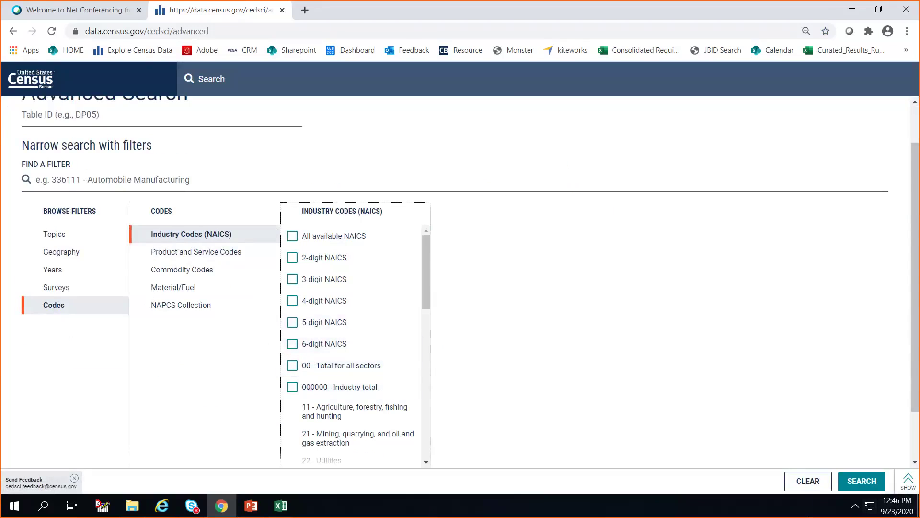
- Filter by NAICS code 7211 - Traveler accommodation, within 72 - Accommodation and food services and 721 - Accommodation, and run the search
scroll(309, 363, down, 1)
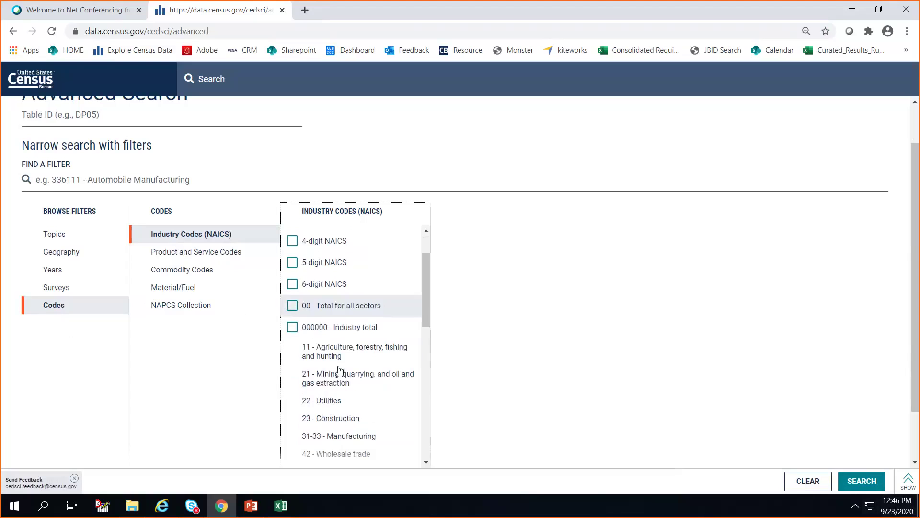
scroll(341, 370, down, 5)
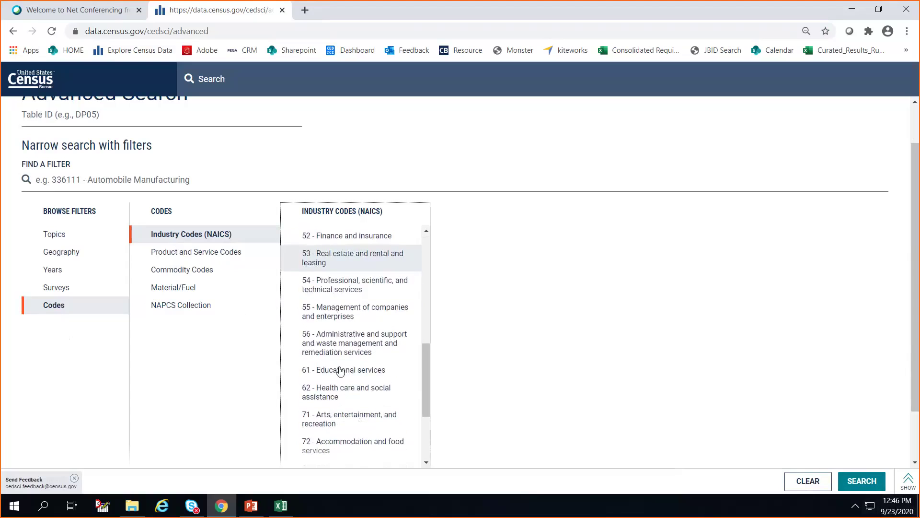
scroll(340, 370, down, 1)
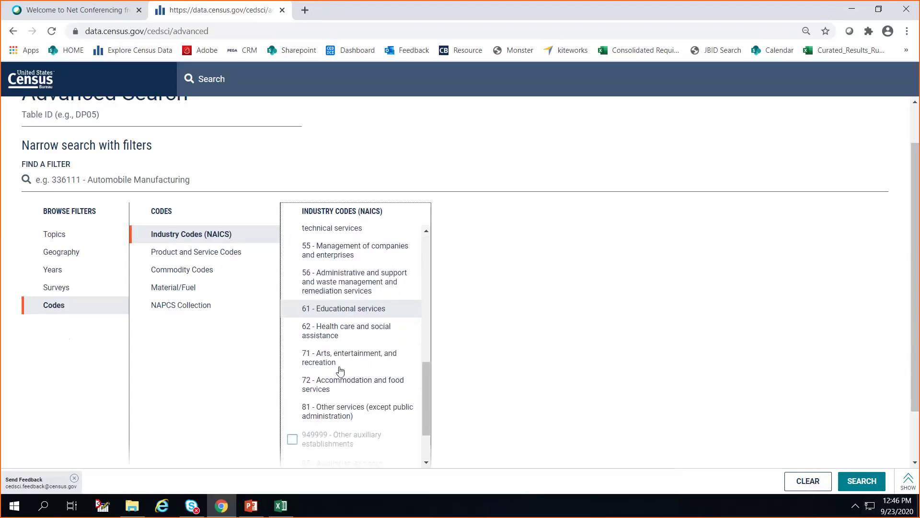
click(329, 391)
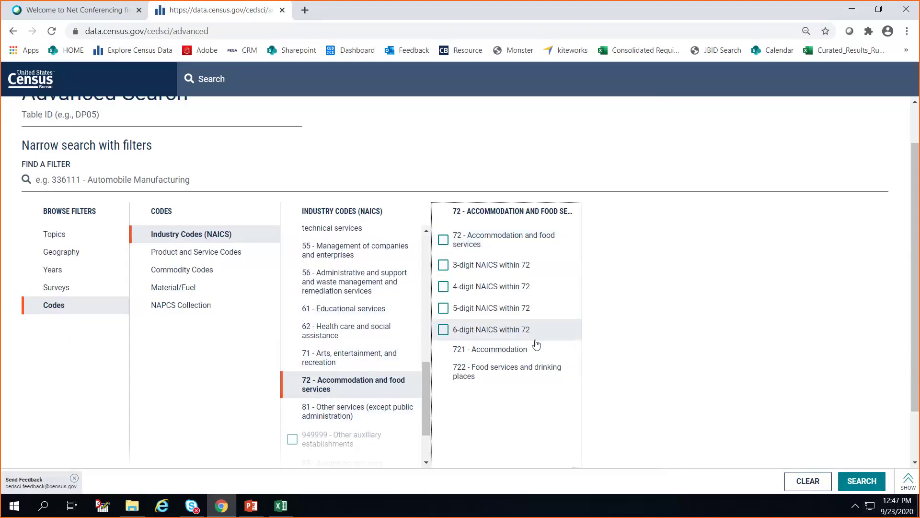
click(483, 356)
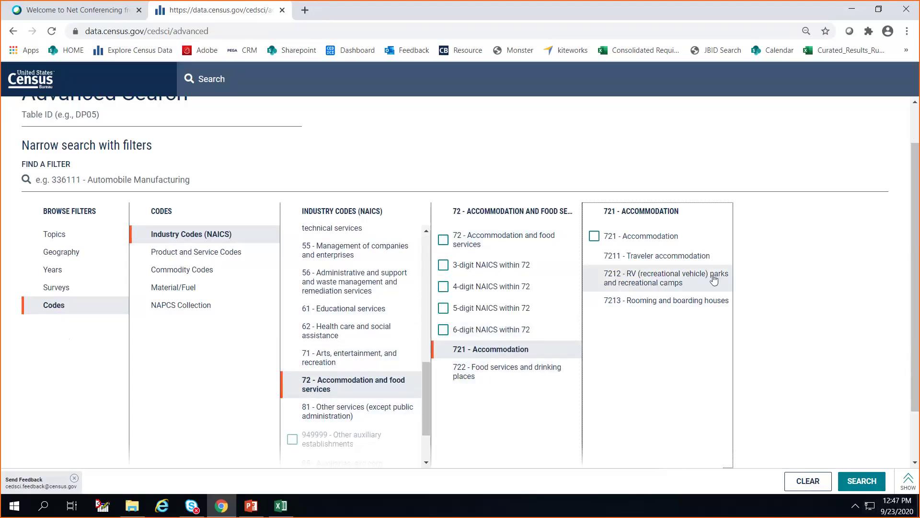
click(650, 259)
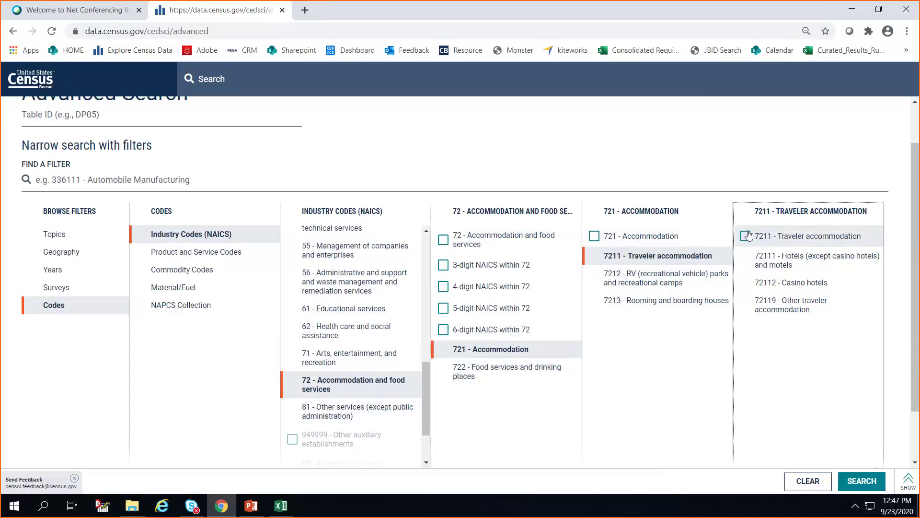
click(745, 240)
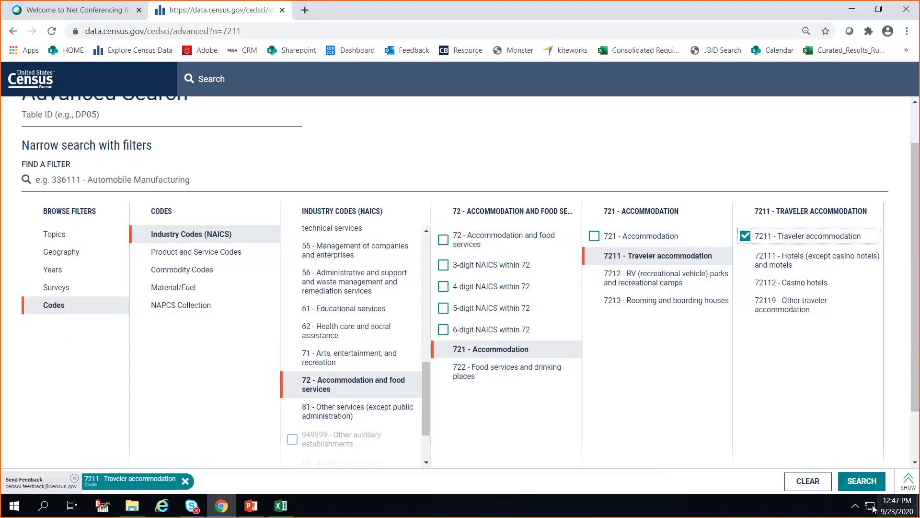
click(862, 481)
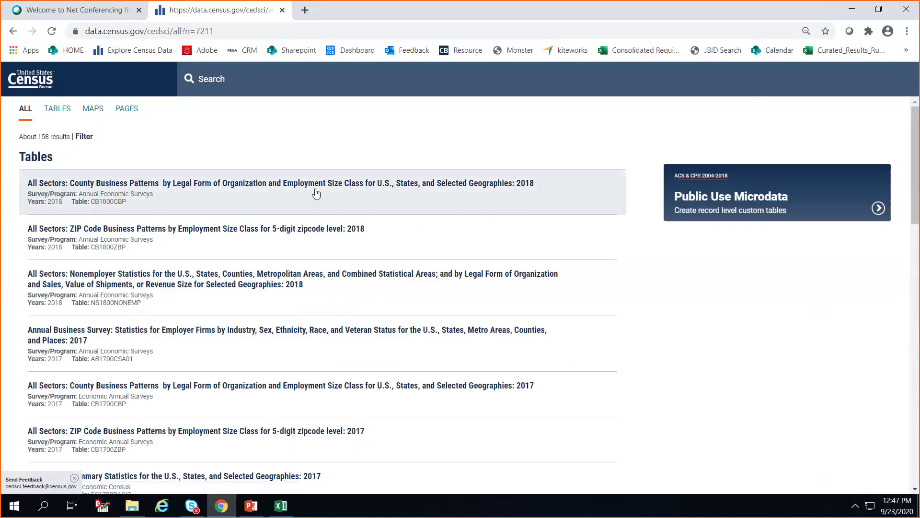
- Return to the advanced search with the industry filter kept and add 2017 as the year filter
click(237, 77)
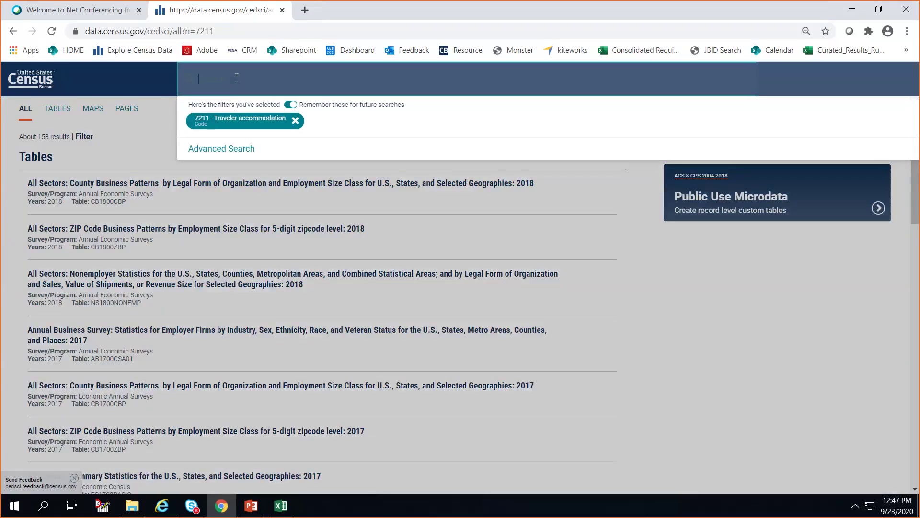
click(239, 150)
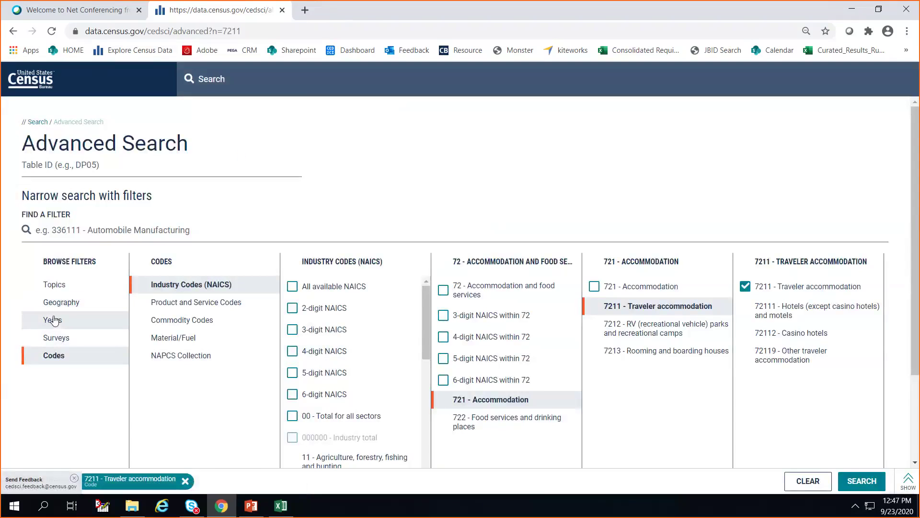
click(61, 314)
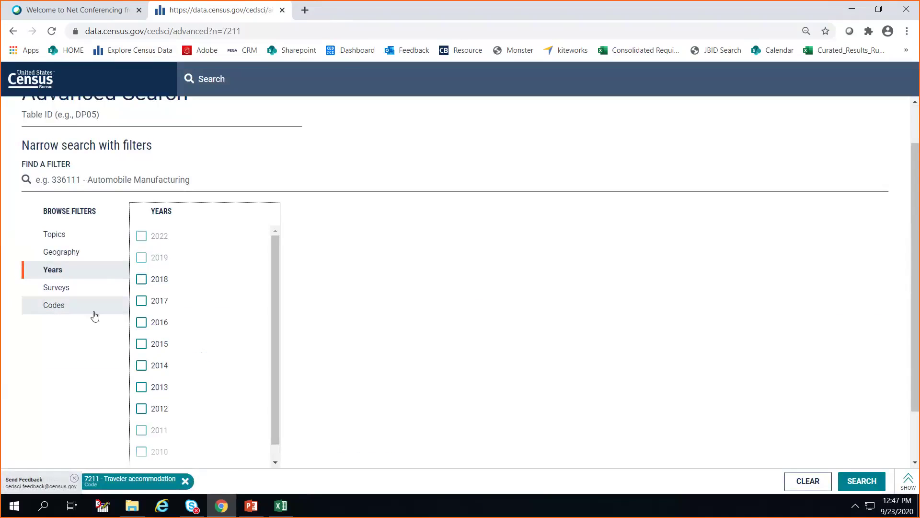
click(140, 301)
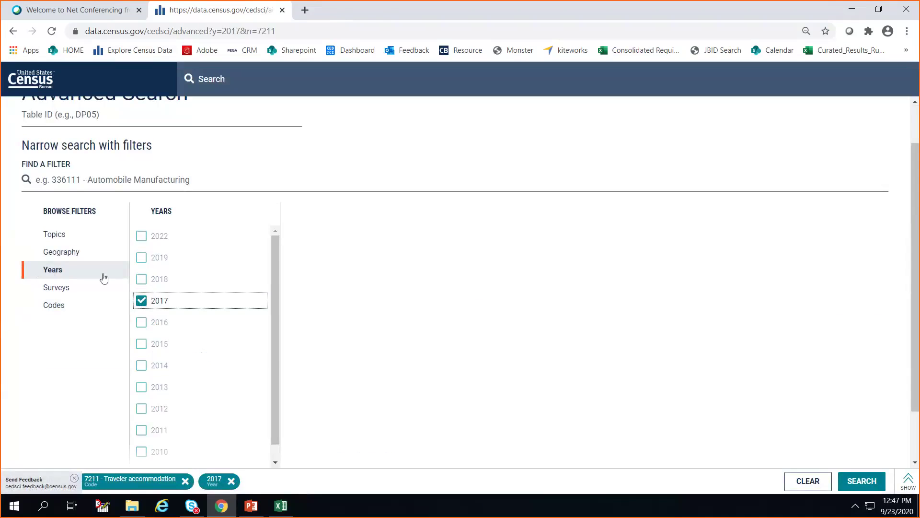
- Find portland among the metropolitan/micropolitan statistical areas and add the first Portland-Vancouver-Hillsboro, OR-WA Metro Area as a geography filter
click(69, 253)
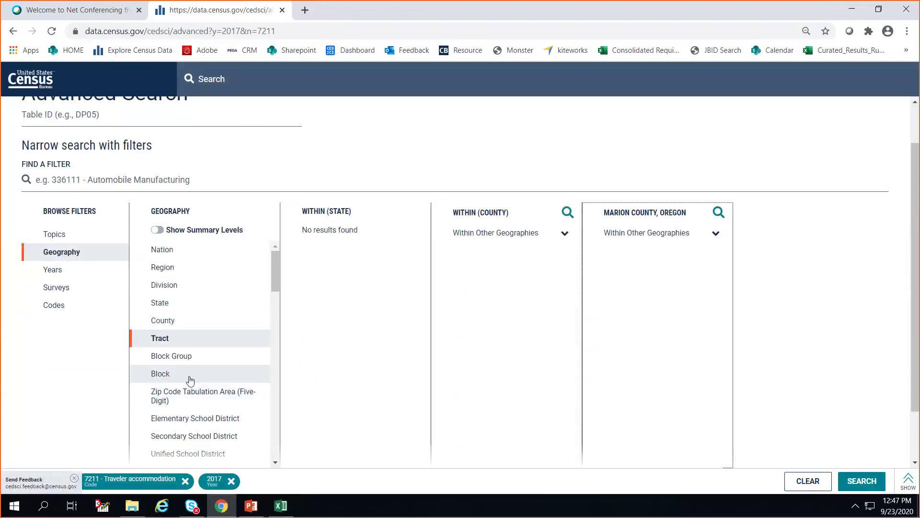
scroll(190, 381, down, 4)
scroll(191, 381, down, 4)
click(173, 322)
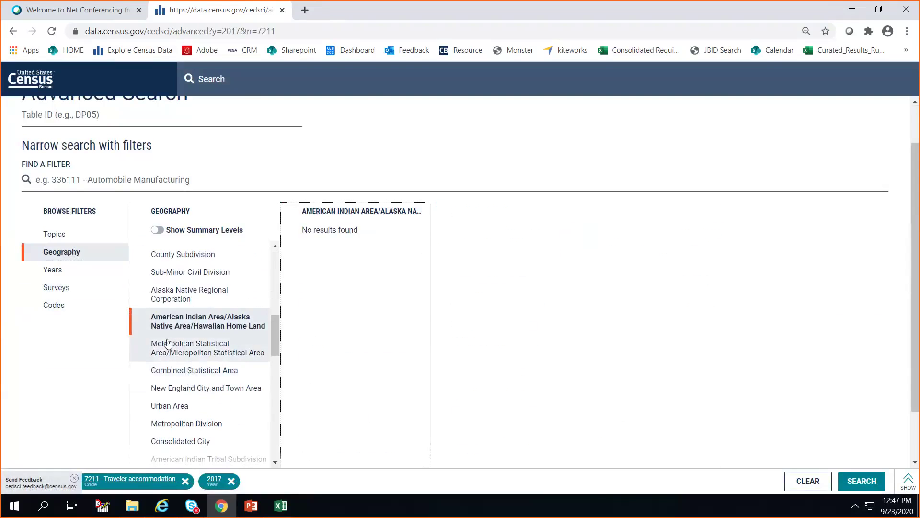
click(173, 351)
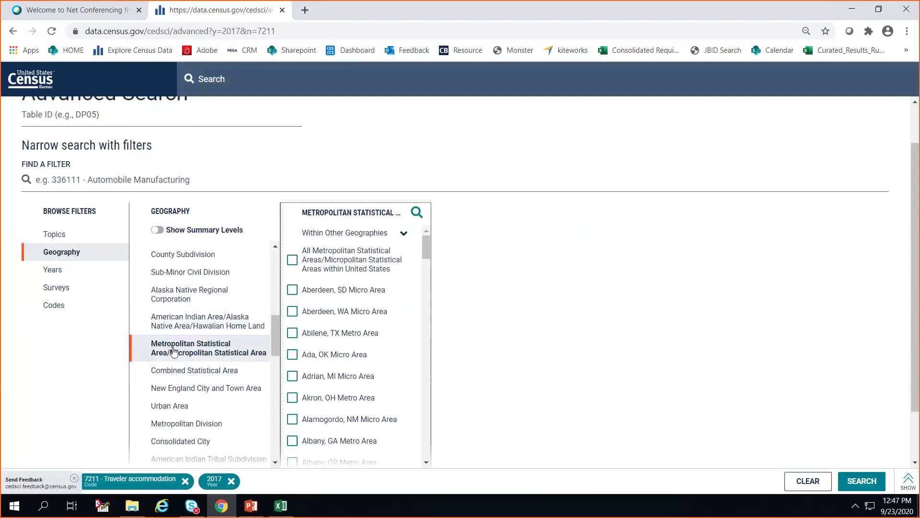
click(416, 212)
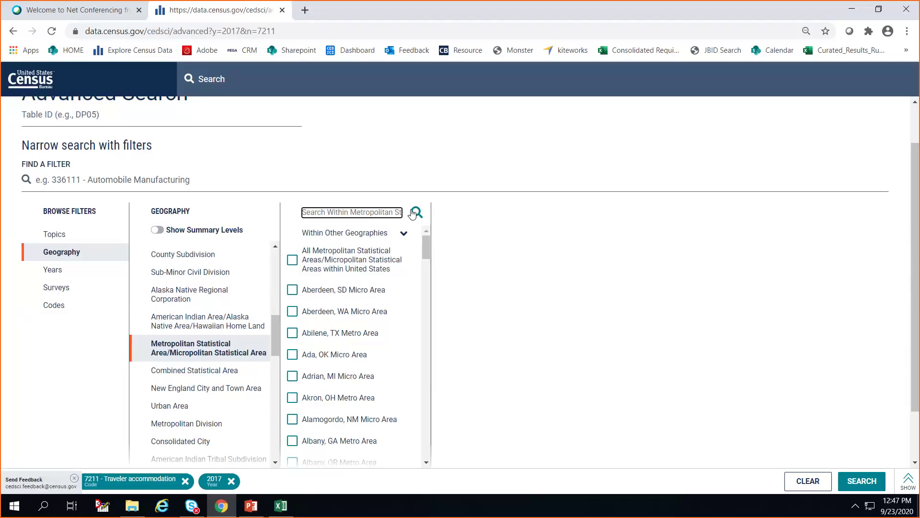
text(portlan)
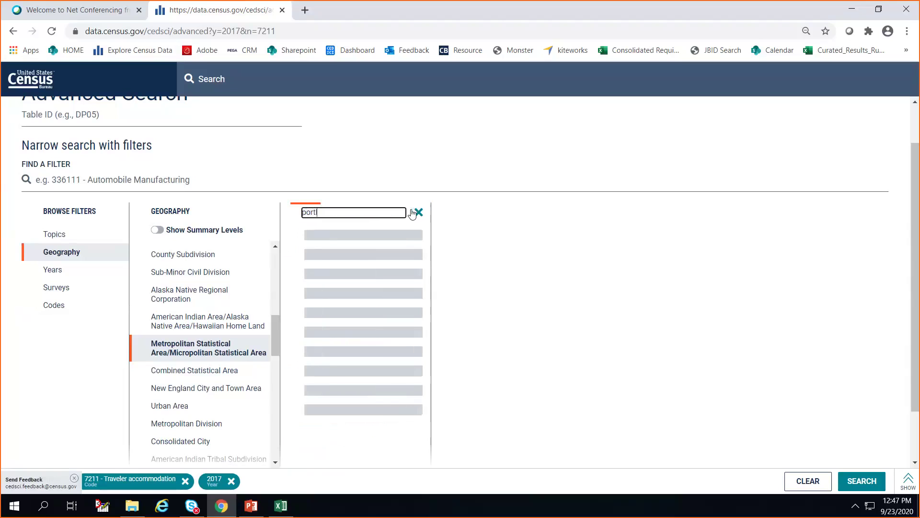
text(d)
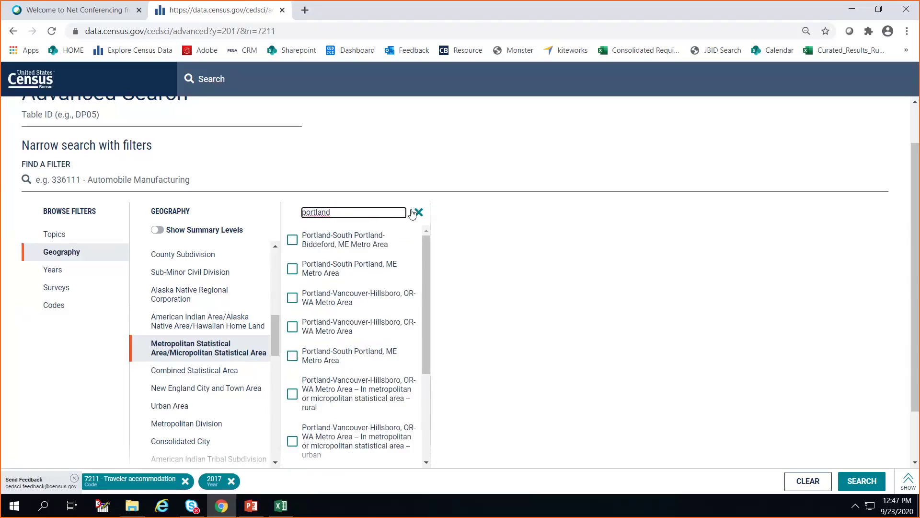
click(293, 299)
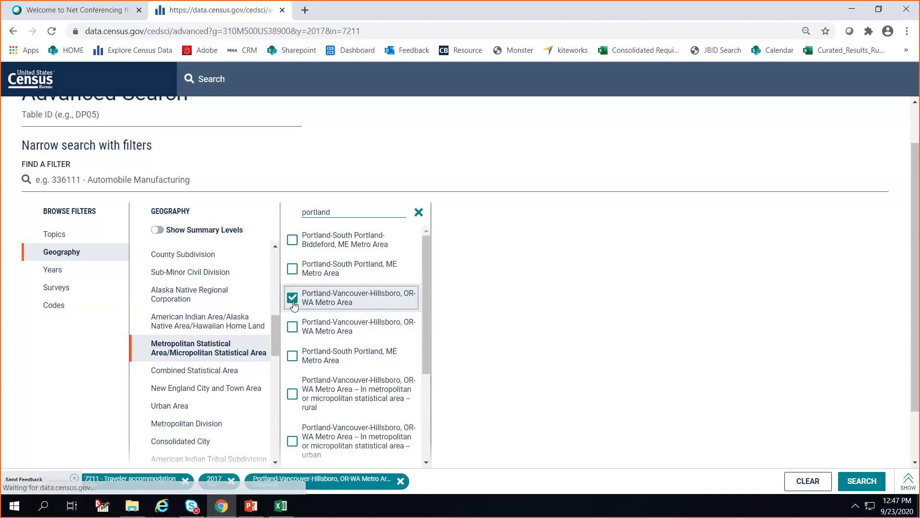
- Run the filtered search and open the 2017 Economic Census table All Sectors: Summary Statistics for the U.S., States, and Selected Geographies
click(862, 482)
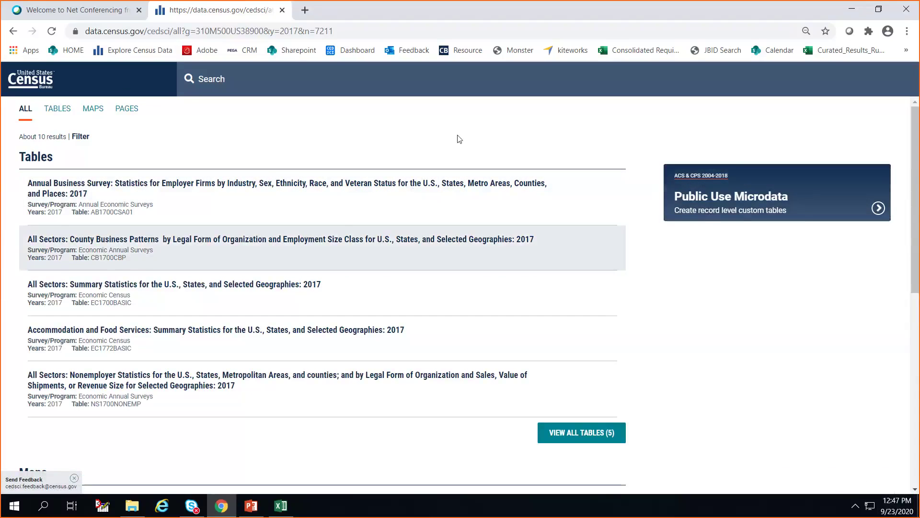
click(183, 284)
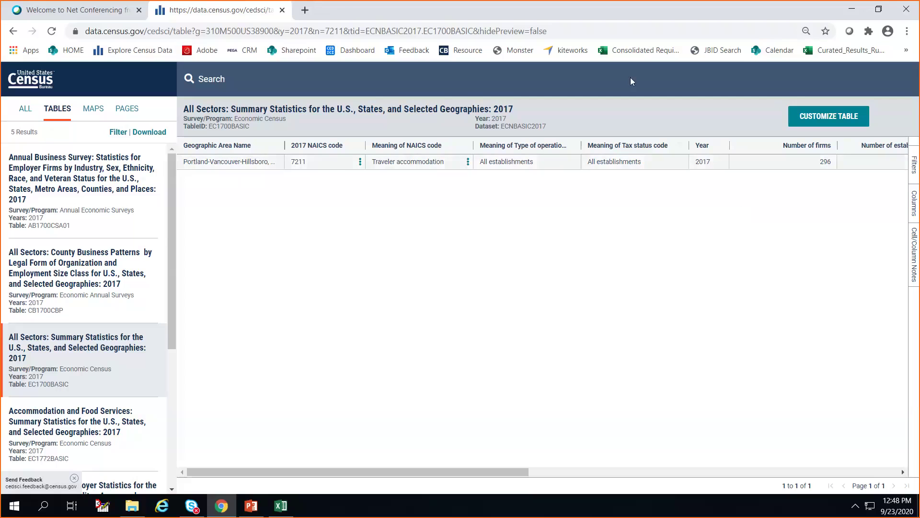
click(251, 507)
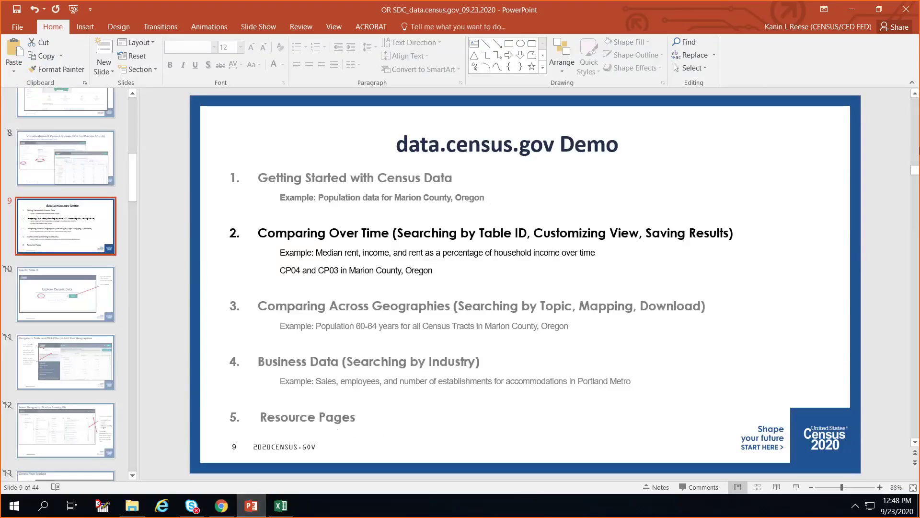
click(856, 12)
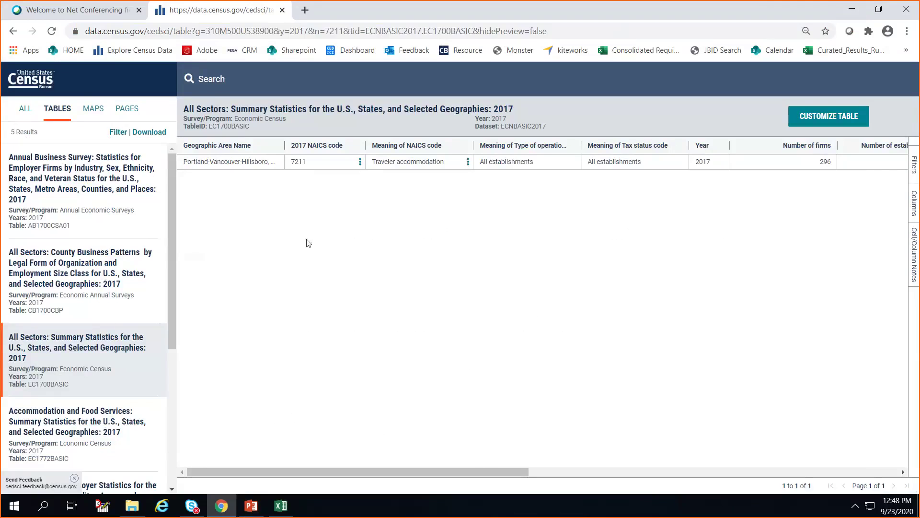
- Open the help resources from the site's home page and view the About data.census.gov page
click(42, 83)
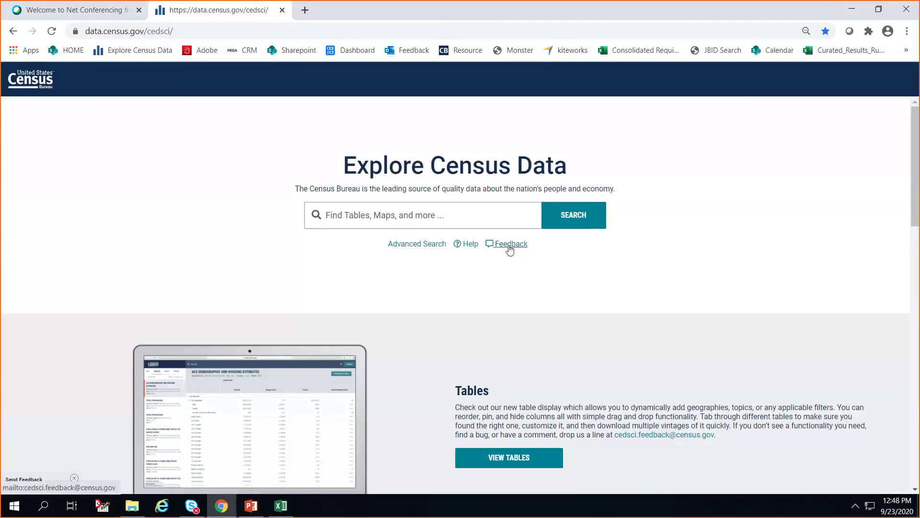
click(470, 244)
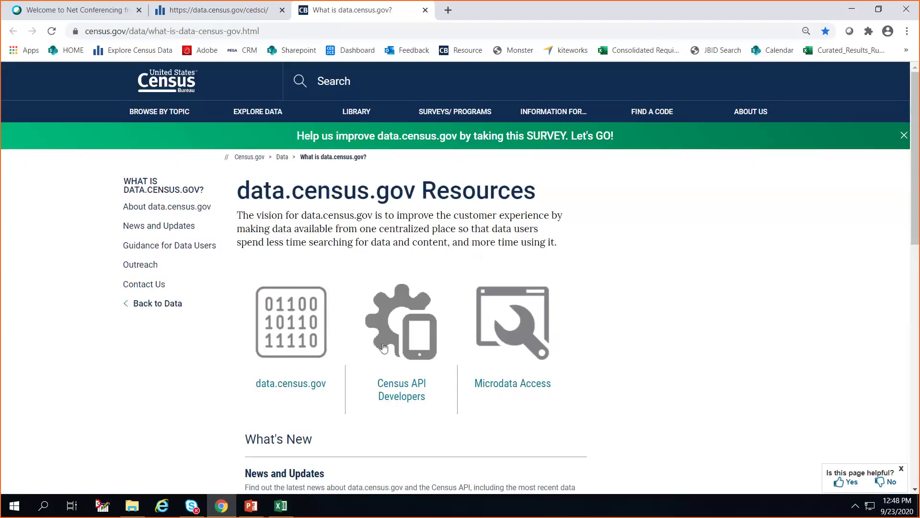
scroll(121, 429, down, 6)
scroll(121, 429, up, 6)
click(158, 213)
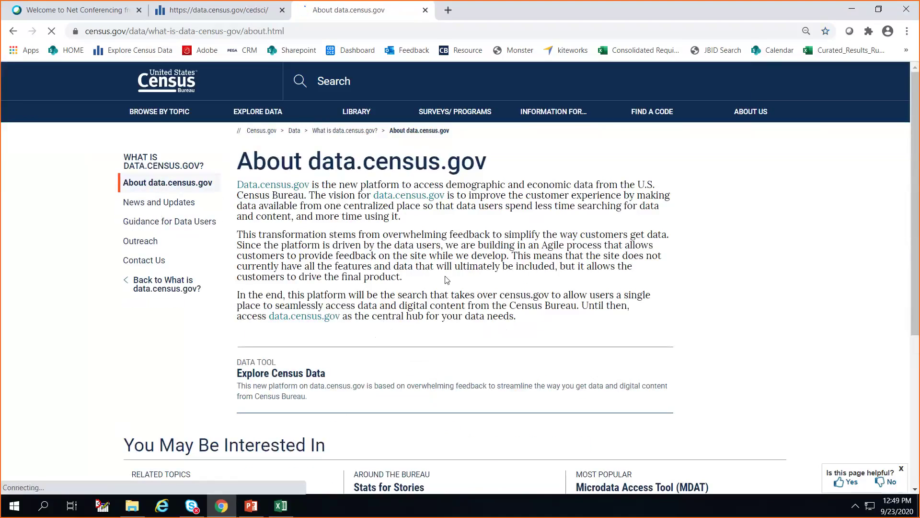
- Open the Guidance for Data Users section and look through its Frequently Asked Questions
click(162, 229)
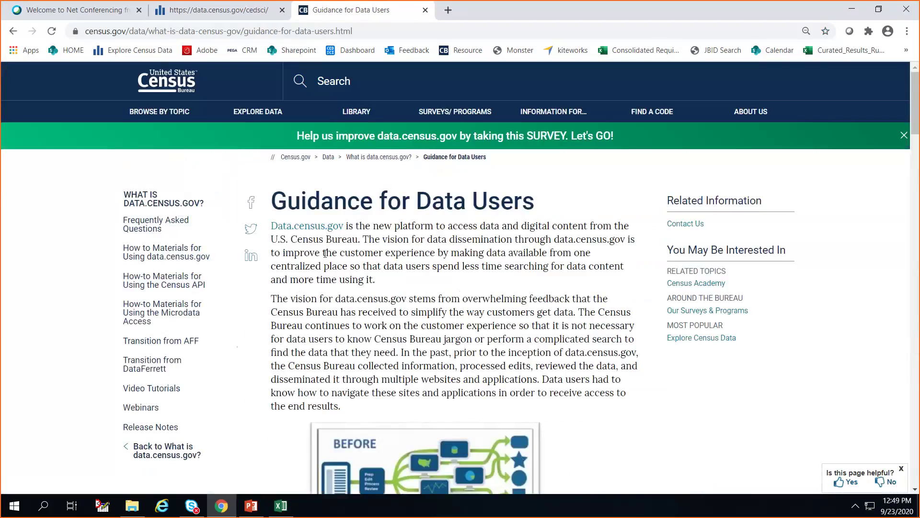
click(149, 227)
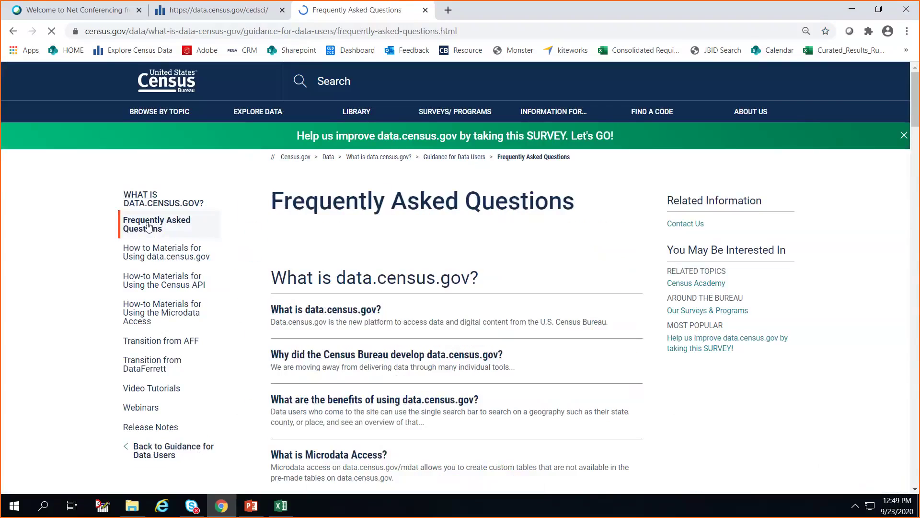
scroll(571, 327, down, 6)
scroll(557, 326, up, 6)
- Open the How-to Materials for Using data.census.gov page and look through its list of guides
click(181, 264)
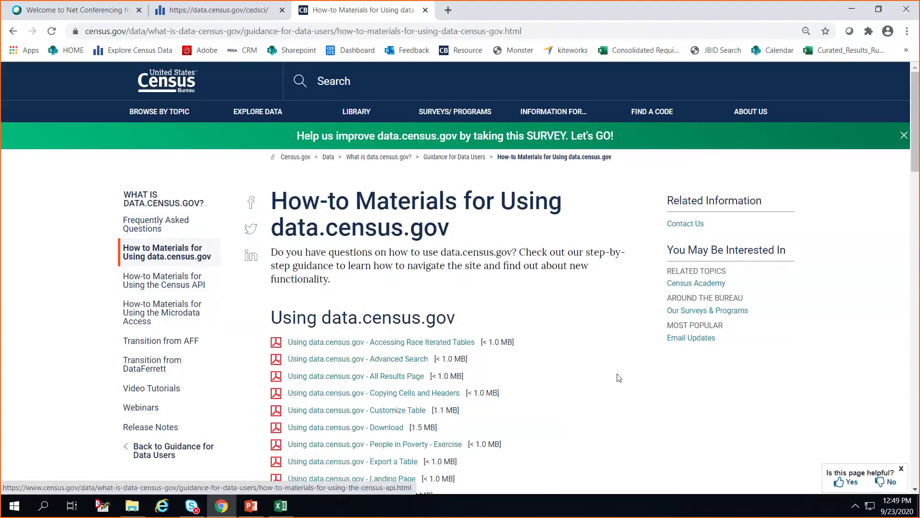
scroll(602, 375, down, 9)
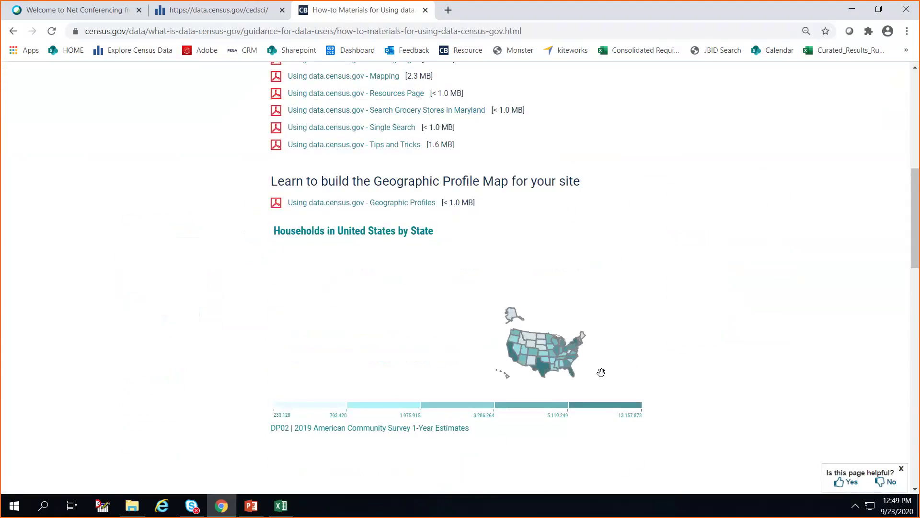
scroll(683, 373, down, 15)
scroll(681, 372, down, 5)
scroll(674, 372, up, 20)
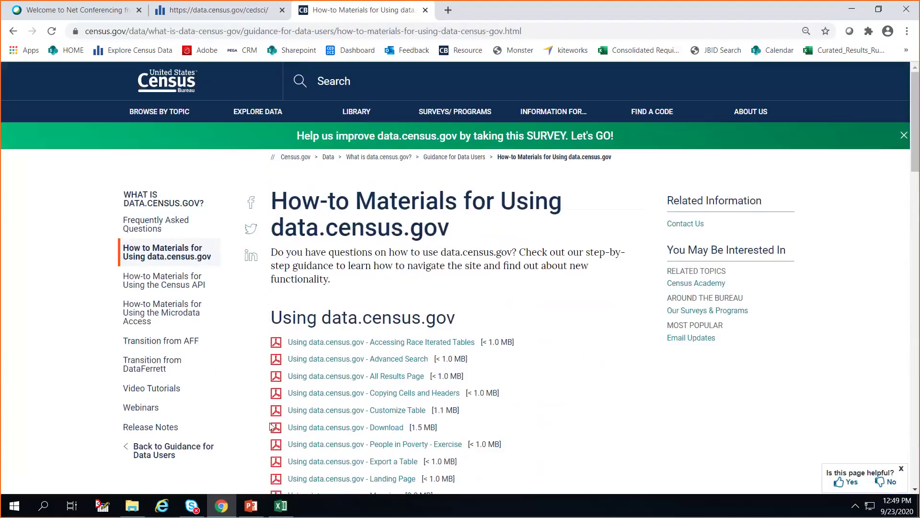
- Open the Transition from AFF page and look through its article on what data are available in data.census.gov
click(183, 343)
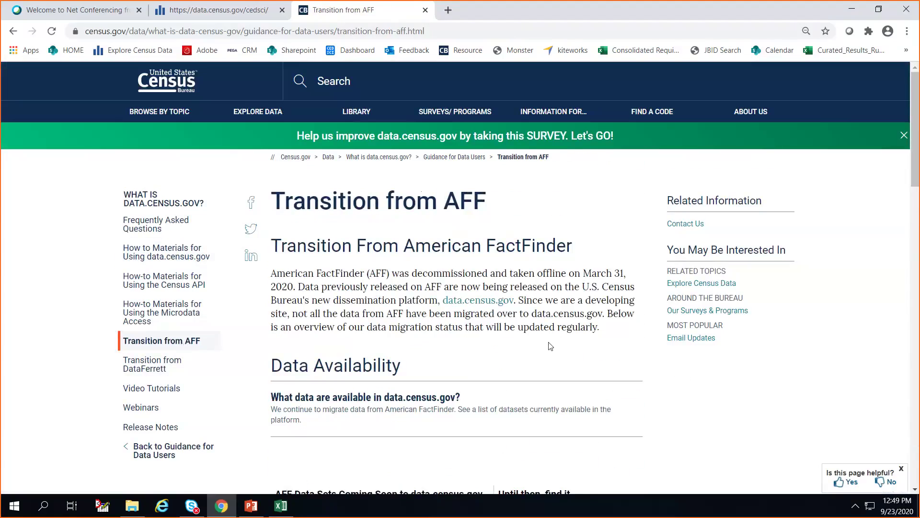
scroll(550, 347, down, 3)
click(387, 283)
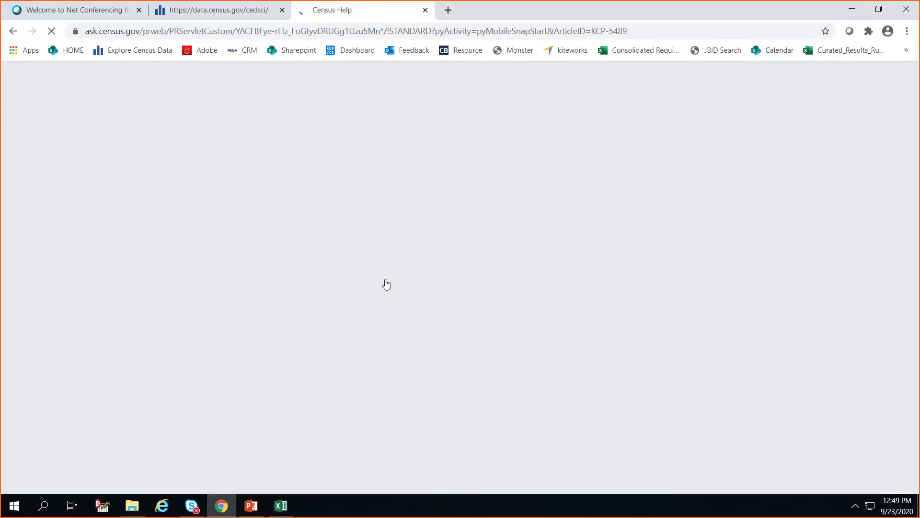
scroll(825, 278, down, 3)
scroll(785, 295, down, 6)
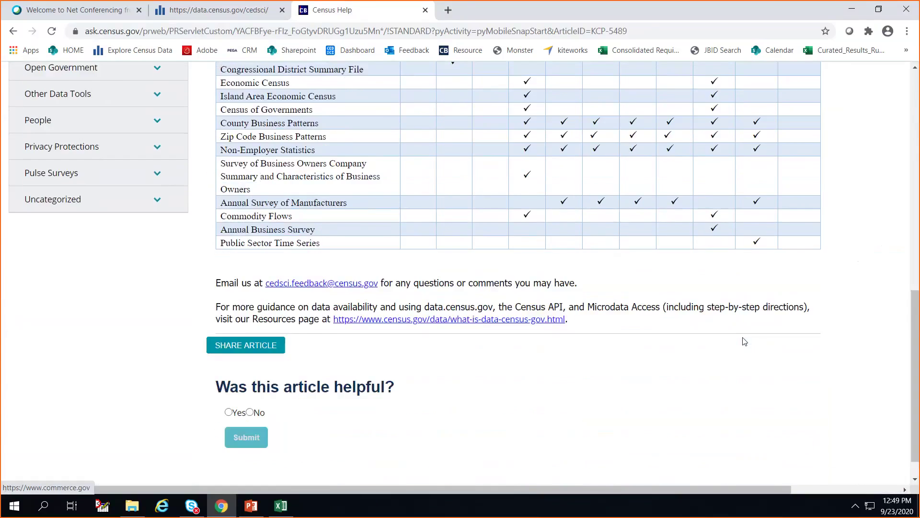
scroll(744, 342, up, 10)
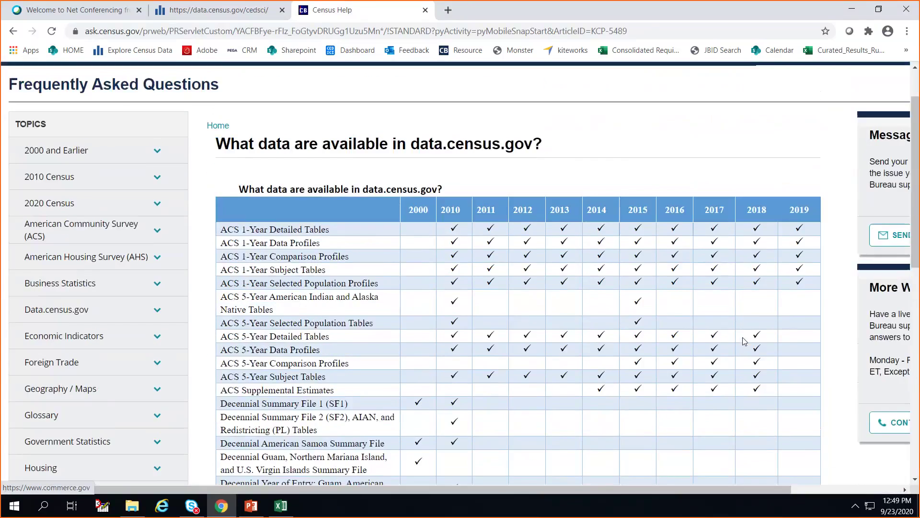
- Return to the Transition from AFF page and review the tables of AFF and new data sets coming to data.census.gov
click(18, 34)
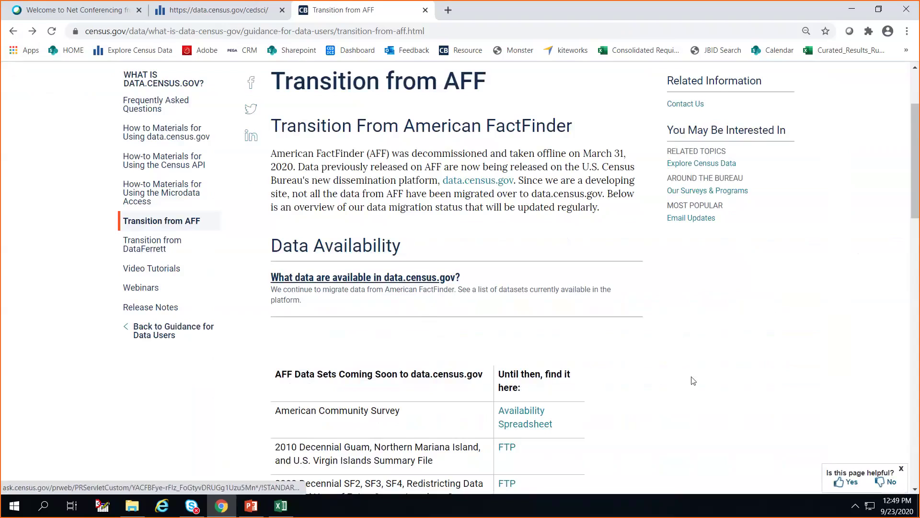
scroll(695, 376, down, 2)
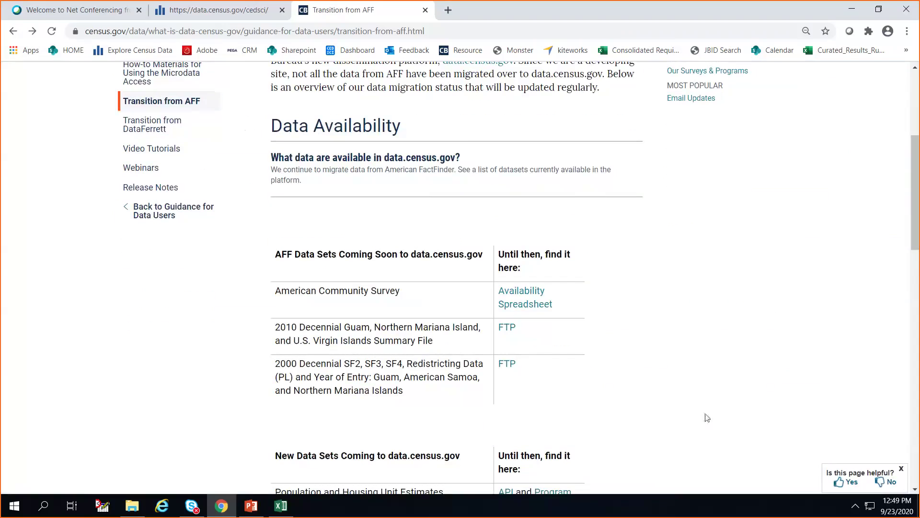
scroll(713, 424, down, 1)
scroll(690, 455, down, 1)
scroll(683, 444, up, 1)
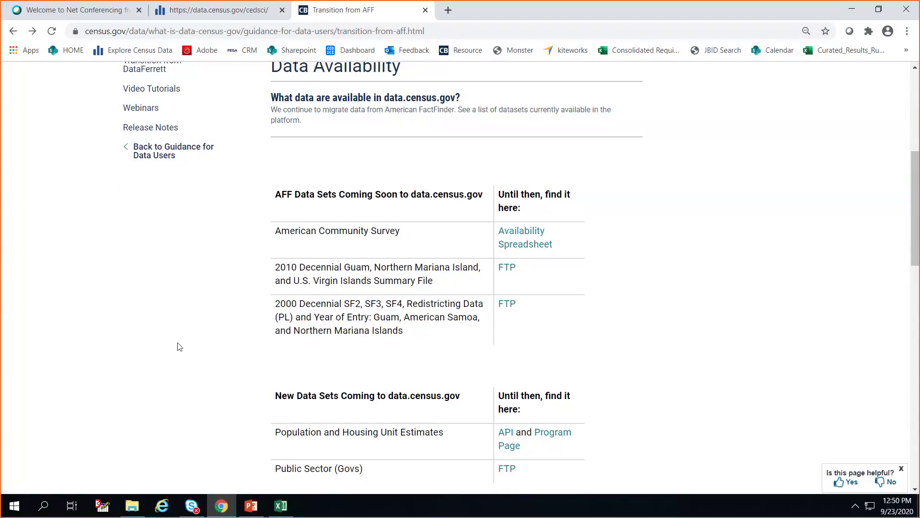
scroll(173, 356, up, 3)
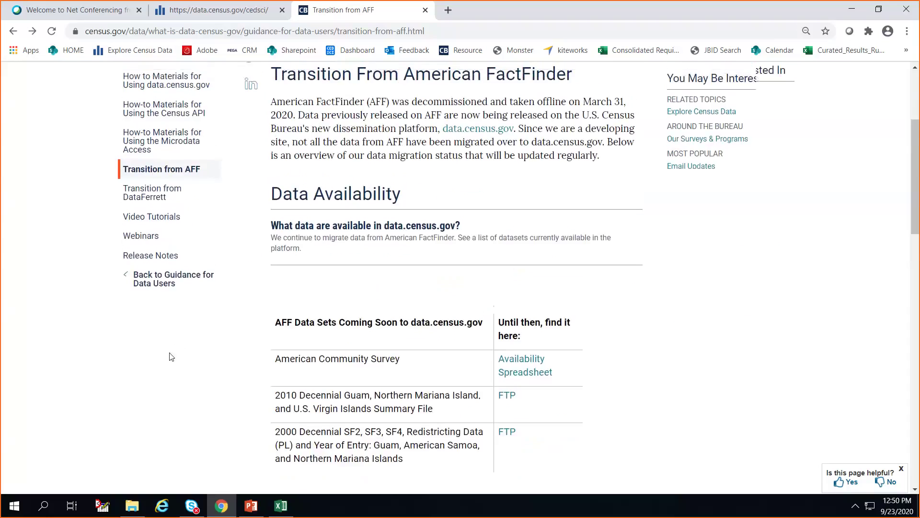
scroll(171, 357, up, 4)
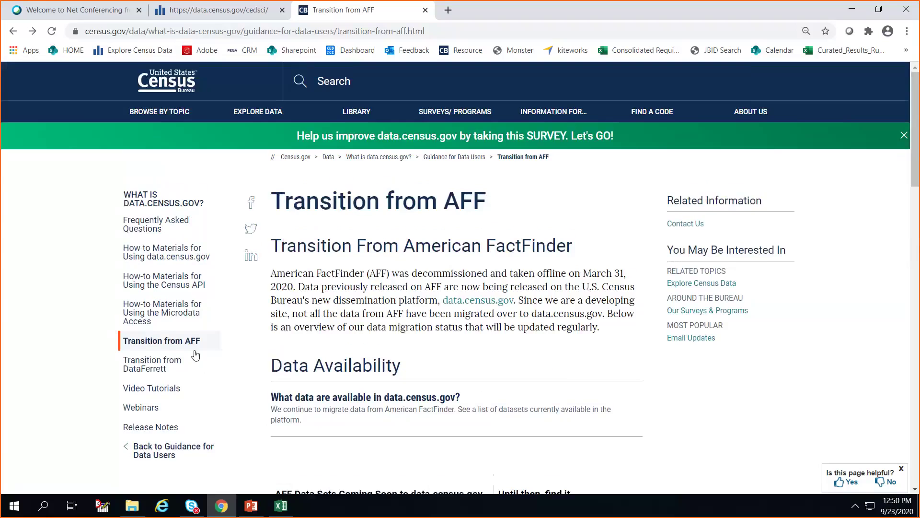
- Go back to the data.census.gov Resources page, open News and Updates and look through the New Releases
click(144, 205)
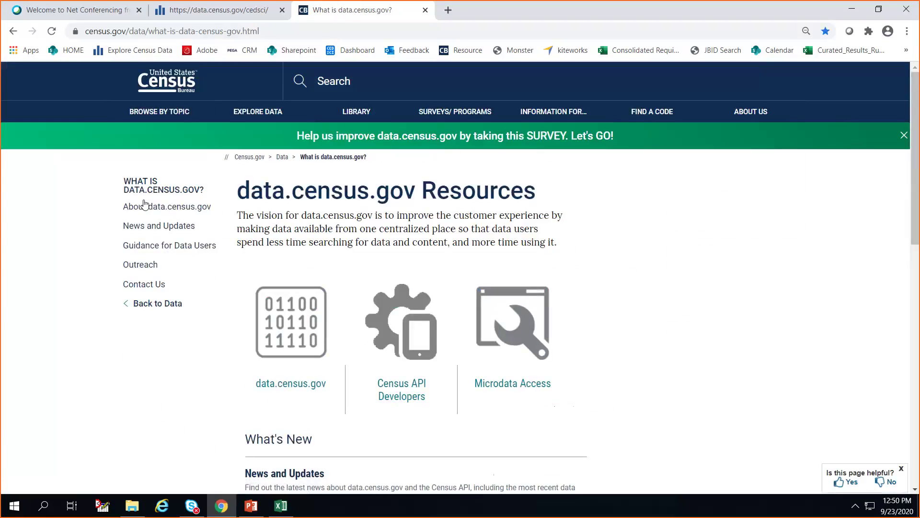
click(136, 228)
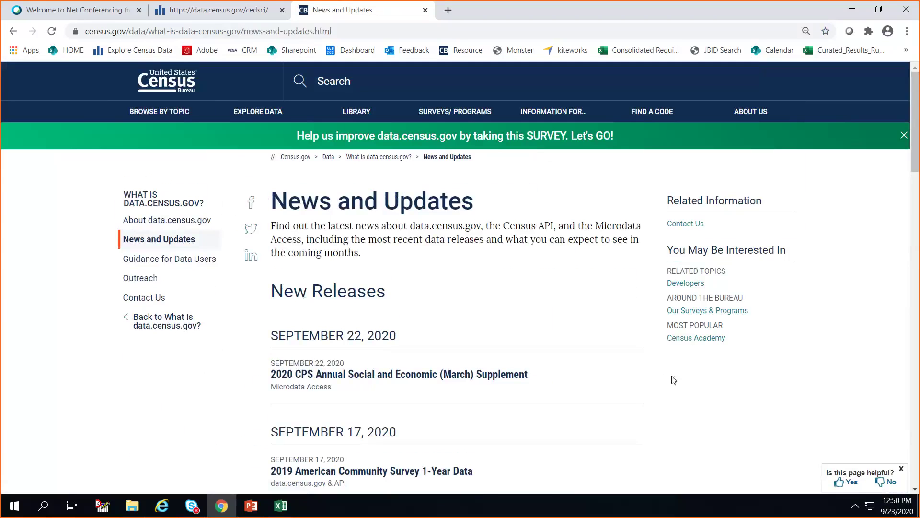
scroll(671, 384, down, 2)
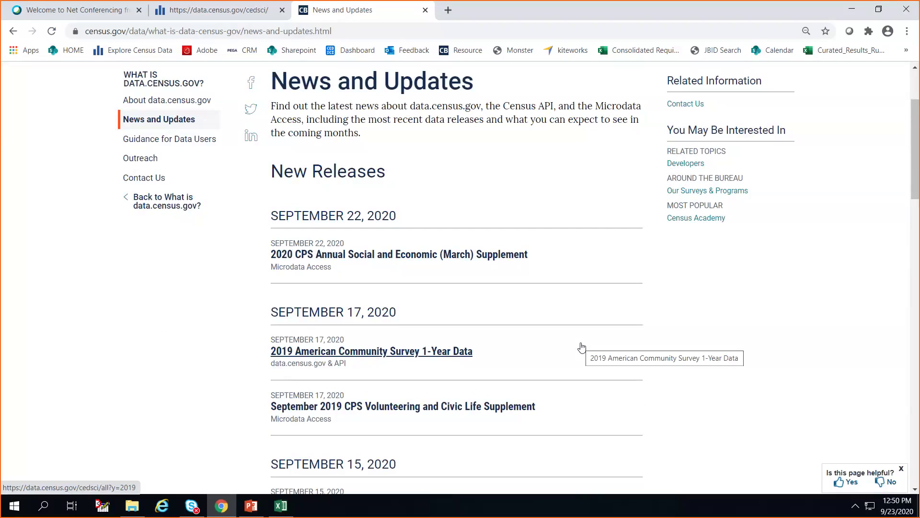
scroll(578, 349, down, 1)
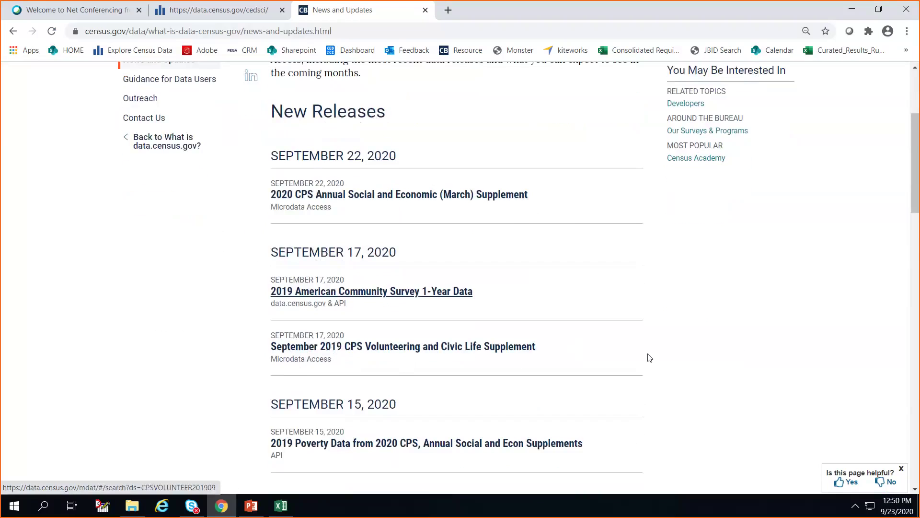
scroll(650, 357, down, 2)
scroll(650, 358, down, 3)
scroll(649, 357, up, 5)
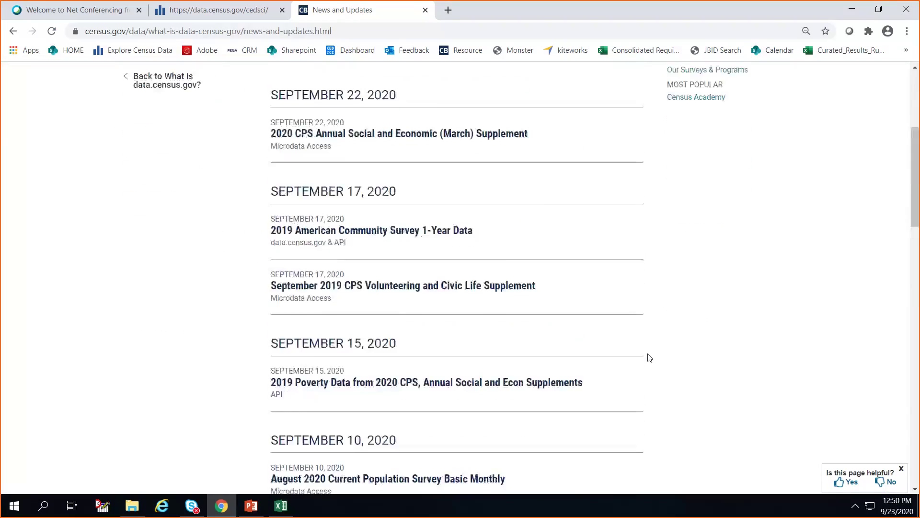
scroll(649, 357, up, 1)
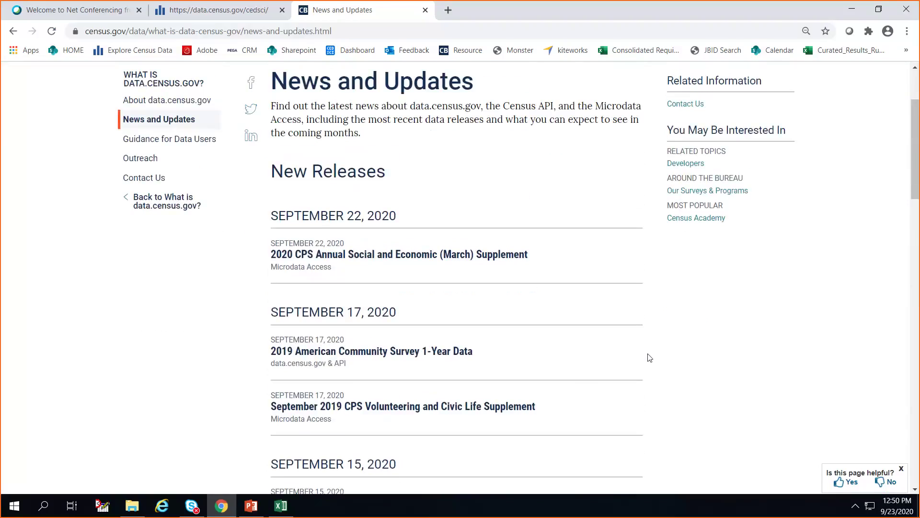
scroll(640, 356, down, 1)
scroll(640, 356, up, 3)
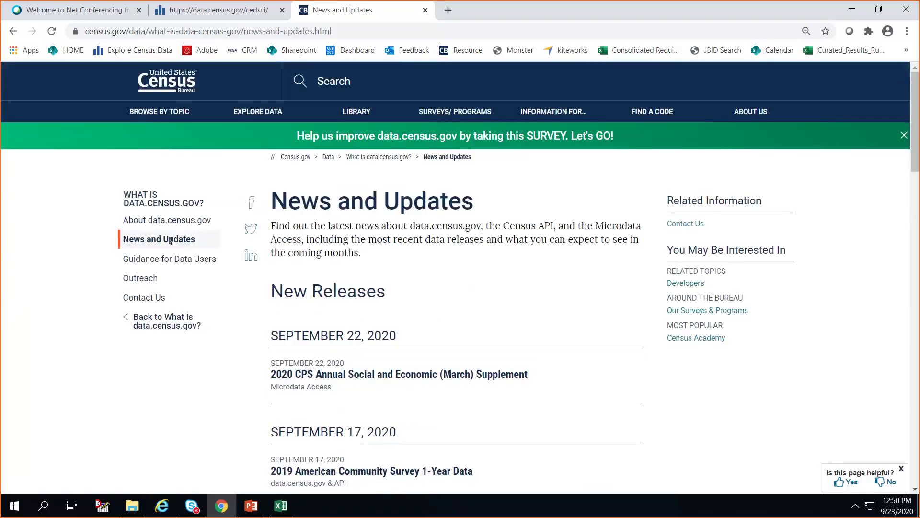
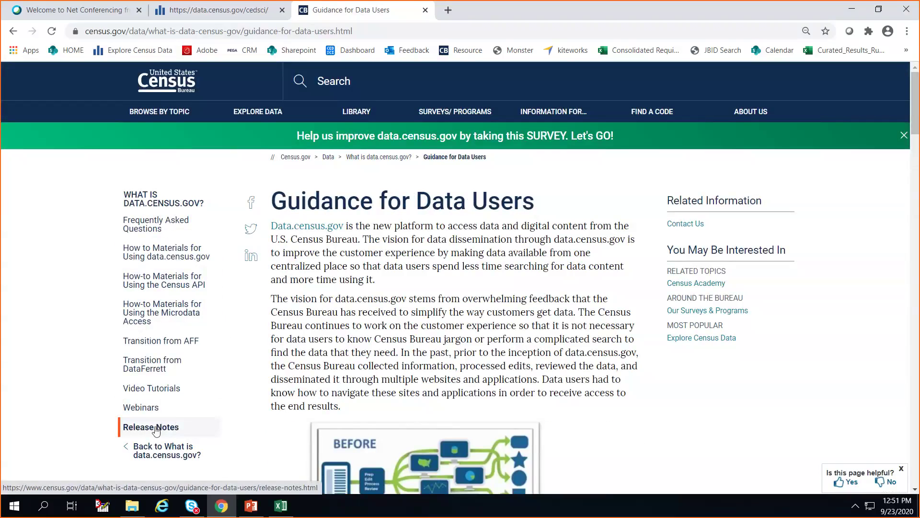
- Open the Release Notes from Guidance for Data Users and read the Latest Updates for August 2020
click(156, 430)
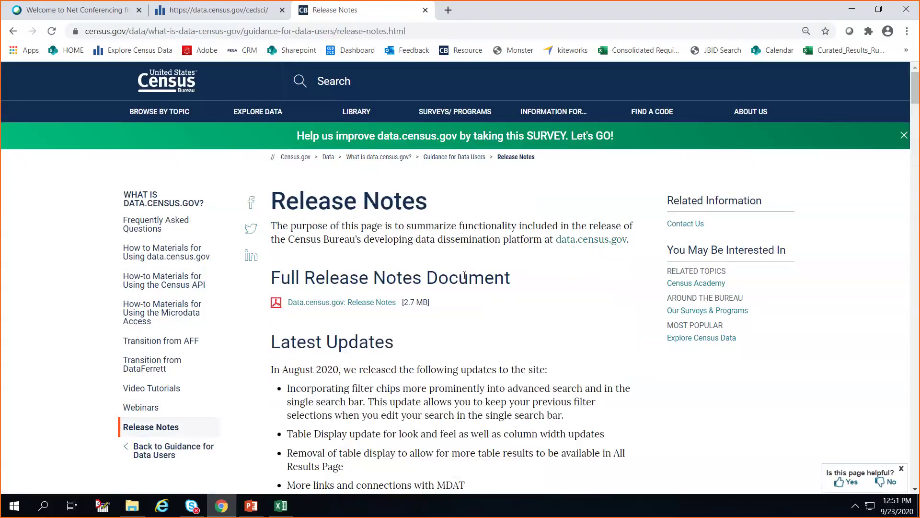
scroll(624, 369, down, 1)
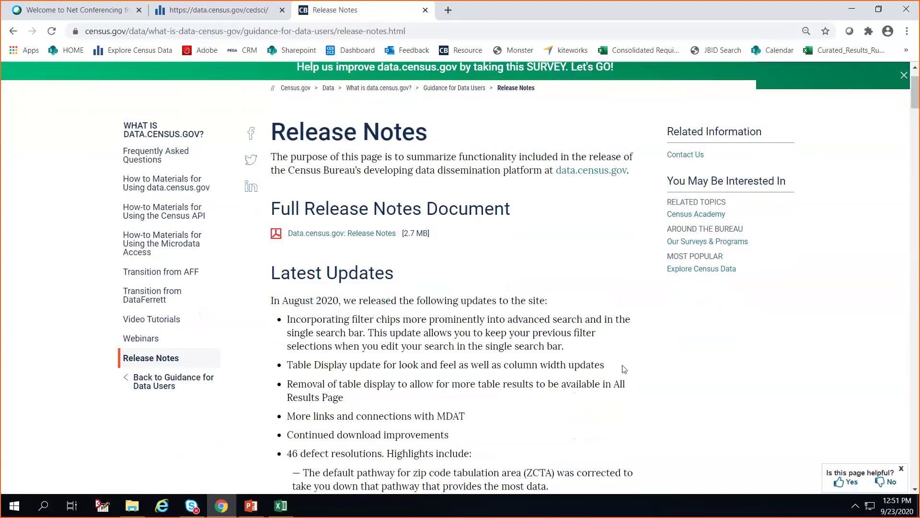
scroll(625, 369, down, 1)
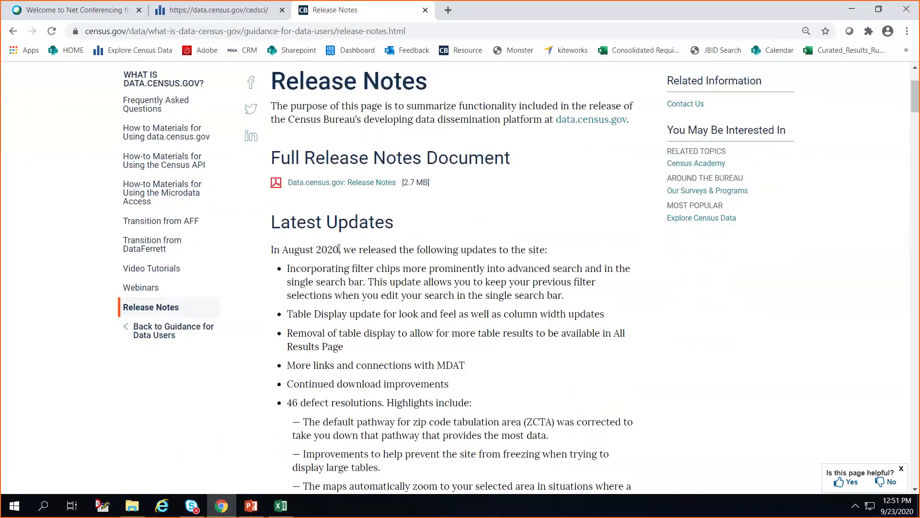
scroll(508, 366, down, 2)
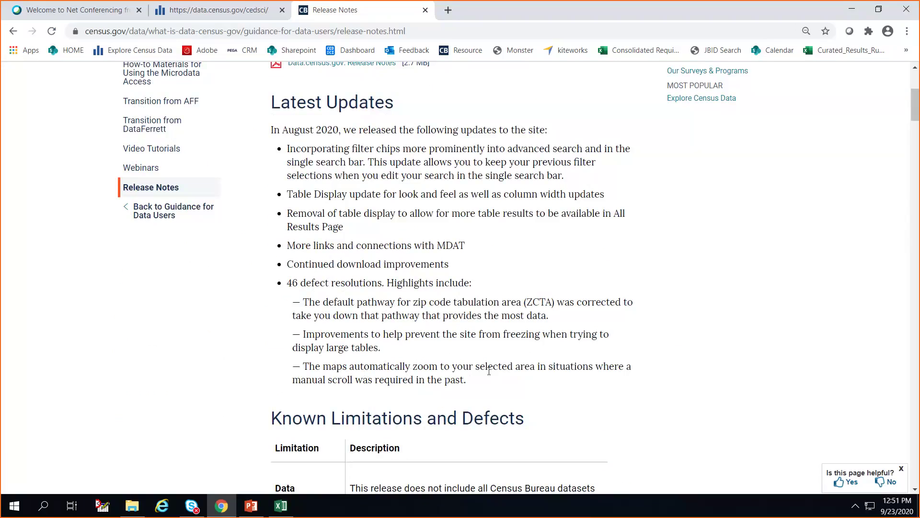
scroll(751, 368, down, 2)
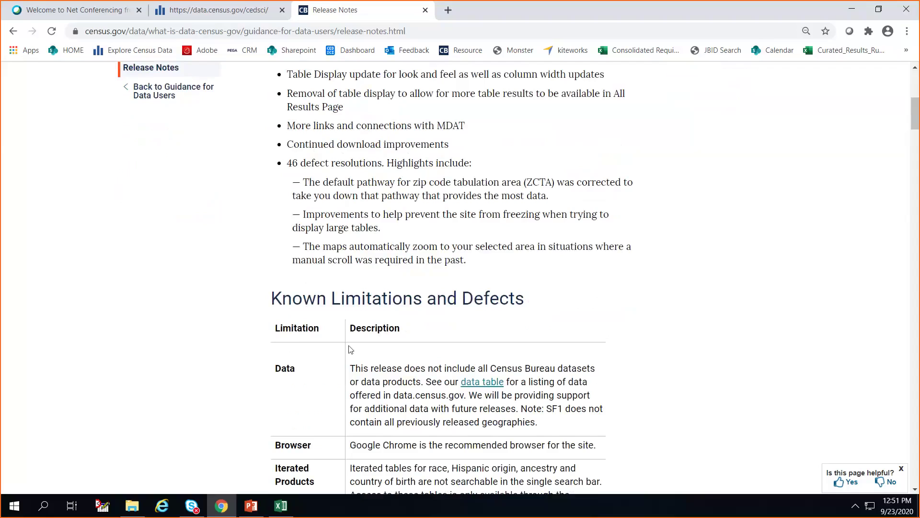
- Look through the known limitations and current features in the Release Notes, and return to Guidance for Data Users
scroll(350, 349, down, 3)
scroll(581, 345, down, 5)
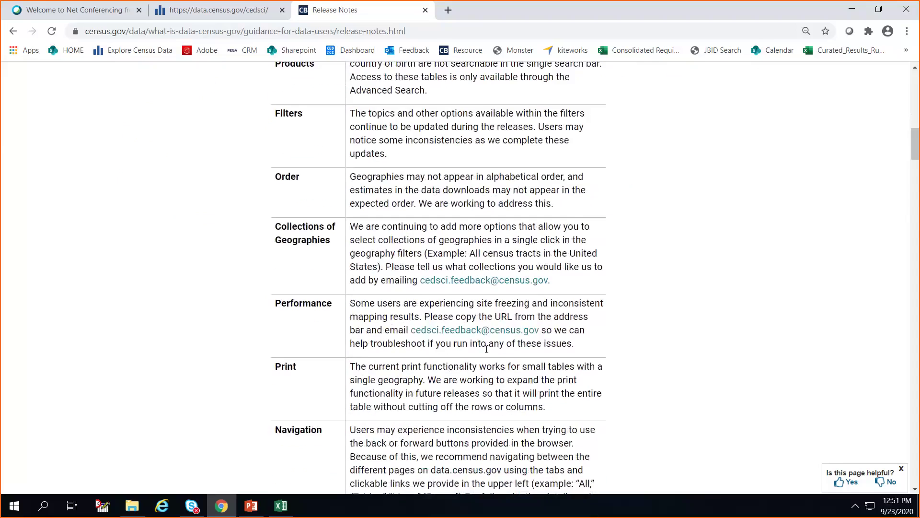
scroll(582, 345, down, 15)
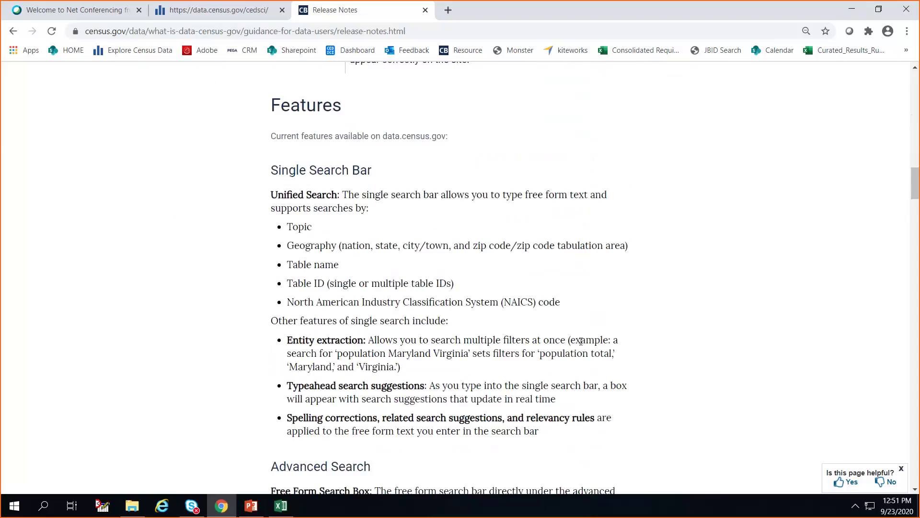
scroll(581, 341, down, 9)
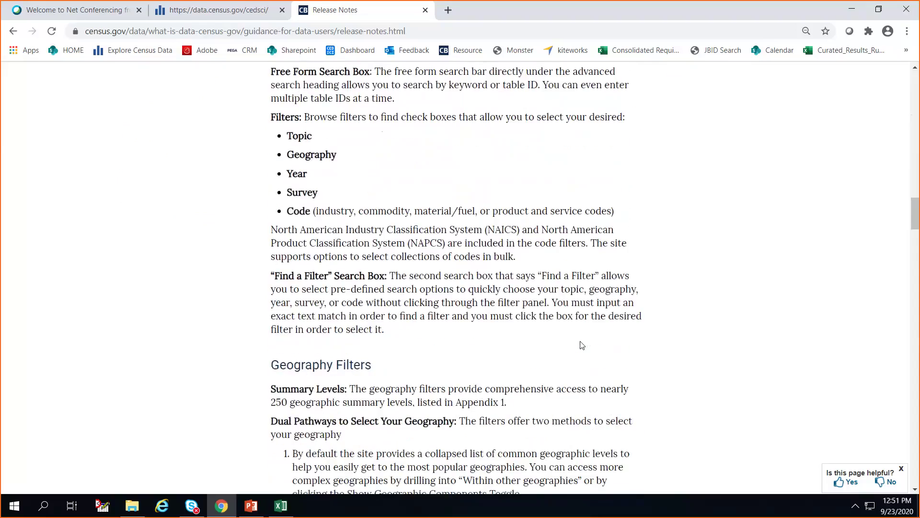
scroll(581, 345, down, 4)
scroll(581, 345, up, 4)
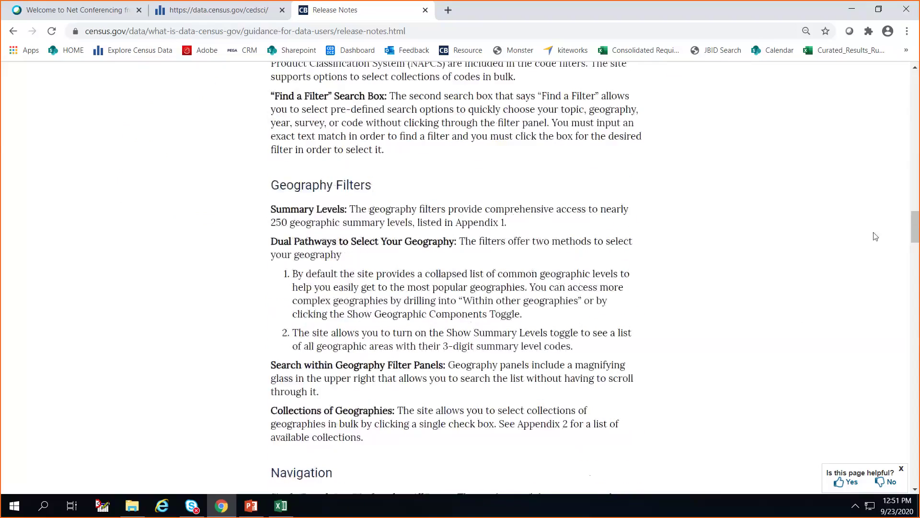
drag(918, 237, 917, 96)
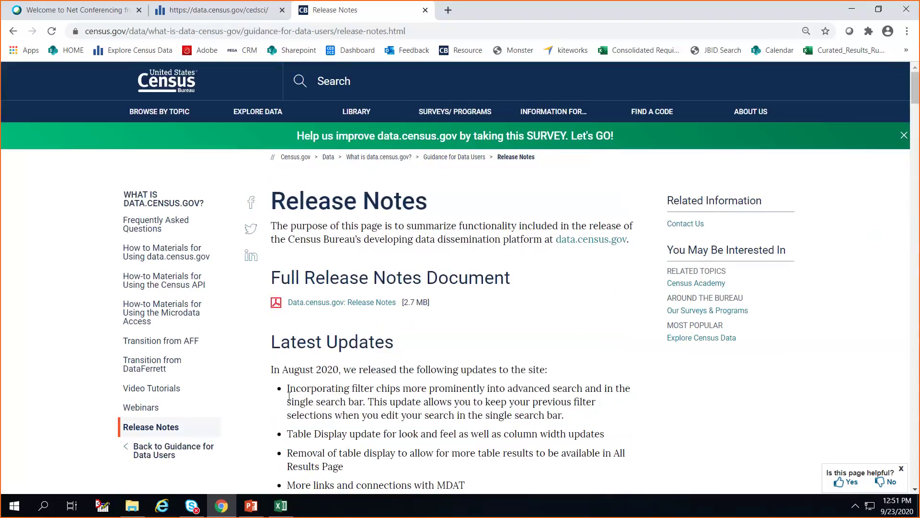
click(156, 458)
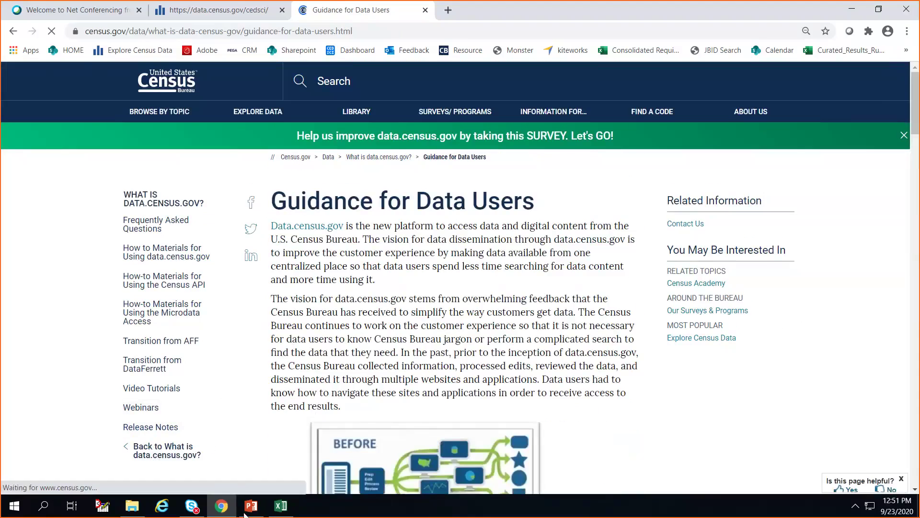
- Switch to the PowerPoint presentation and show the feedback slide 42 and the new survey slide 43, shrinking the slide thumbnails
click(259, 510)
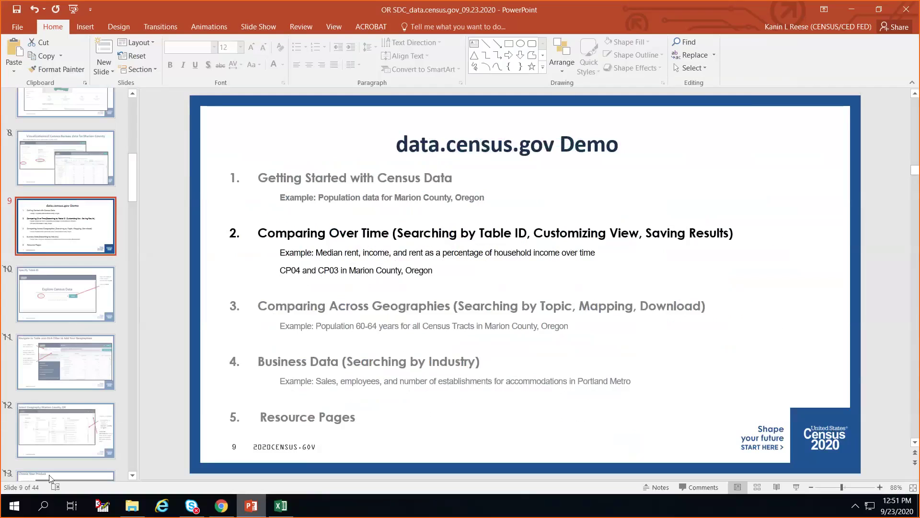
drag(133, 182, 133, 449)
click(61, 316)
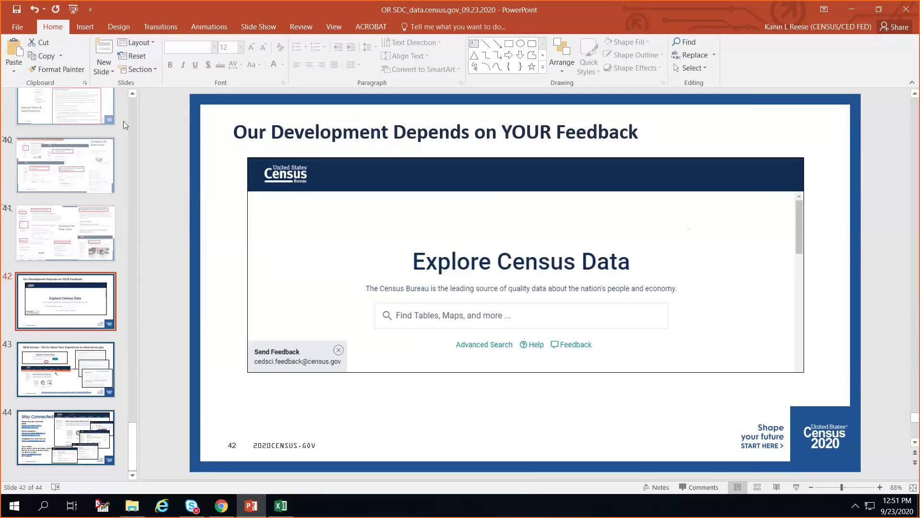
drag(138, 134, 29, 110)
key(Down)
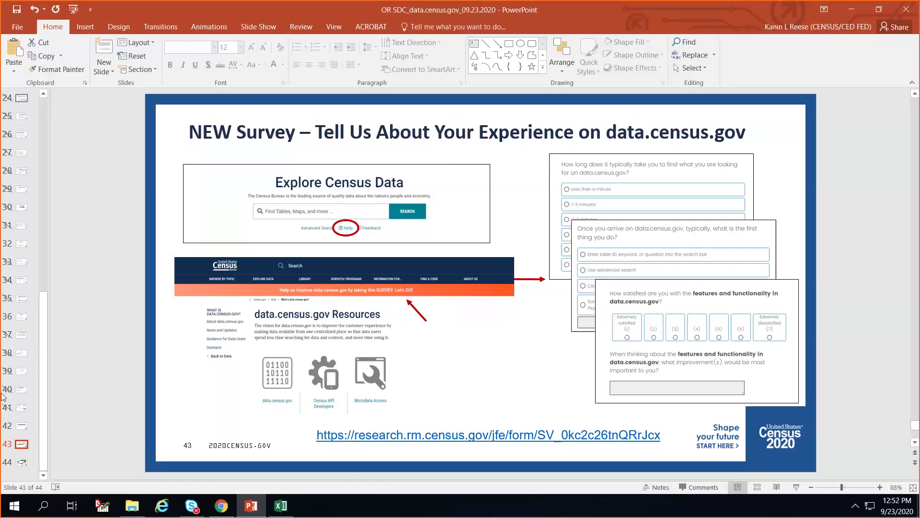
- Open the data.census.gov improvement survey from the site banner in Chrome, and return to PowerPoint to show the Stay Connected slide 44
click(221, 506)
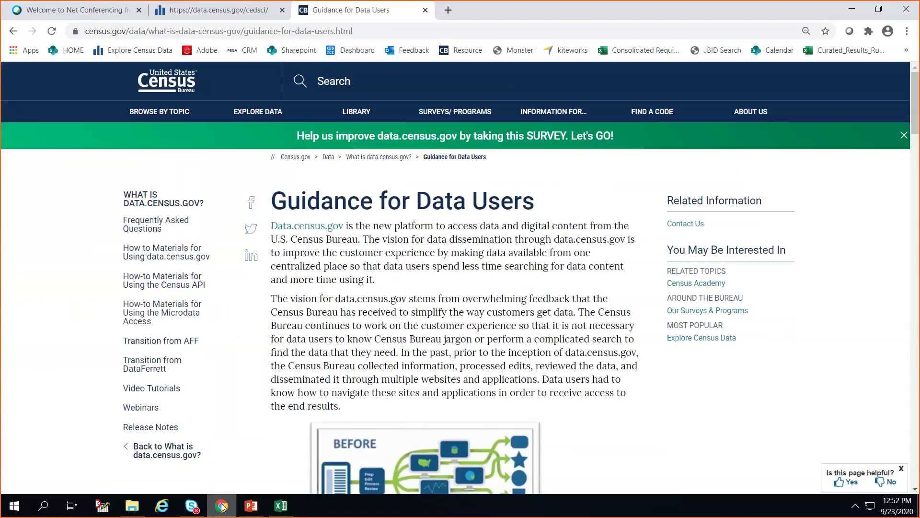
click(373, 139)
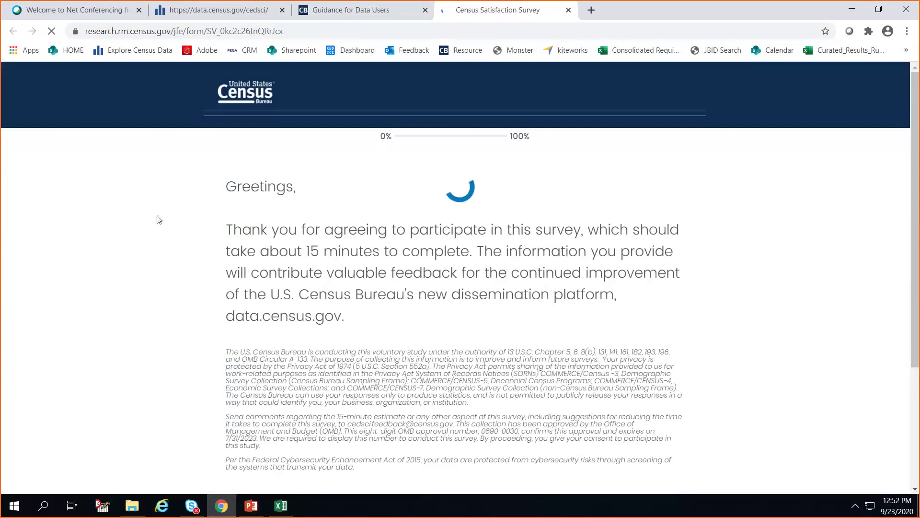
click(252, 512)
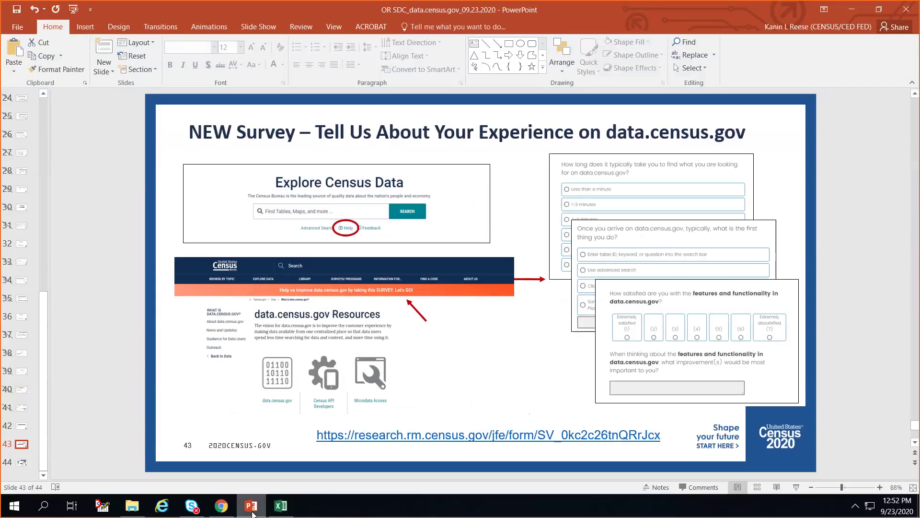
click(25, 463)
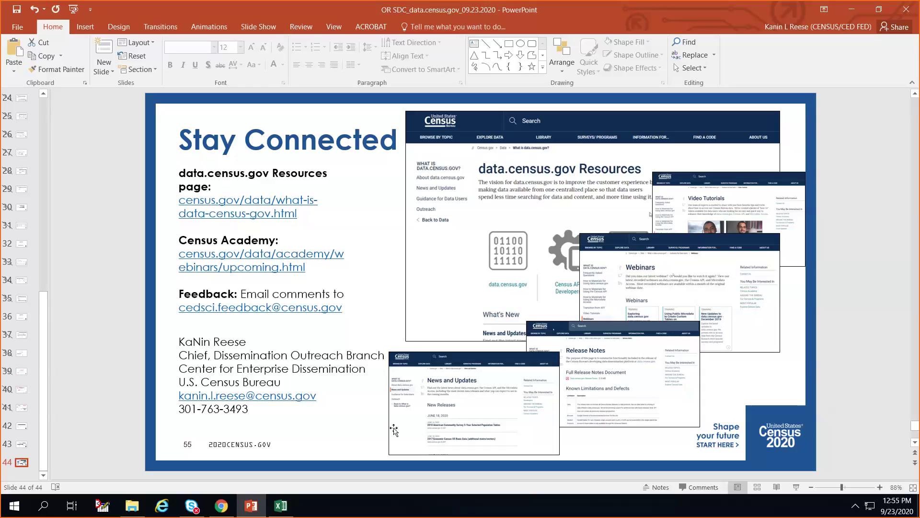
- Switch from PowerPoint to the data.census.gov home page in Chrome and open Advanced Search
click(231, 507)
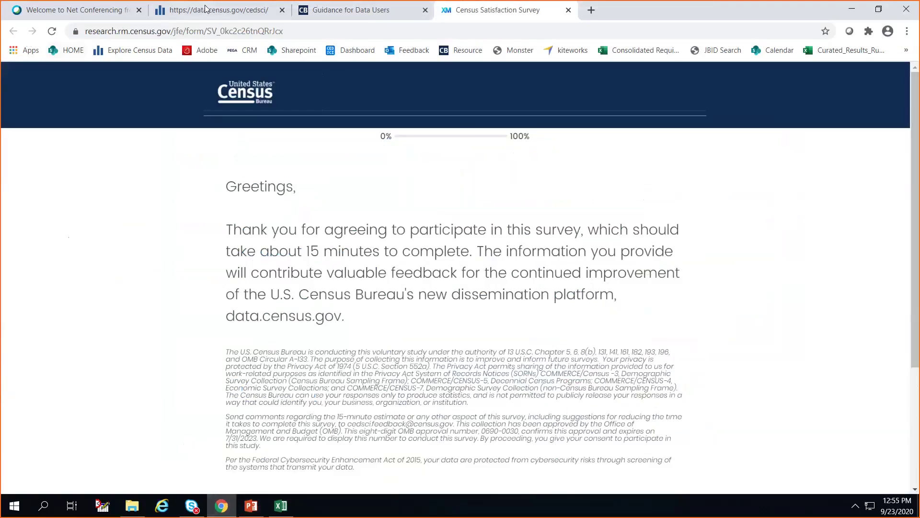
click(324, 15)
click(219, 10)
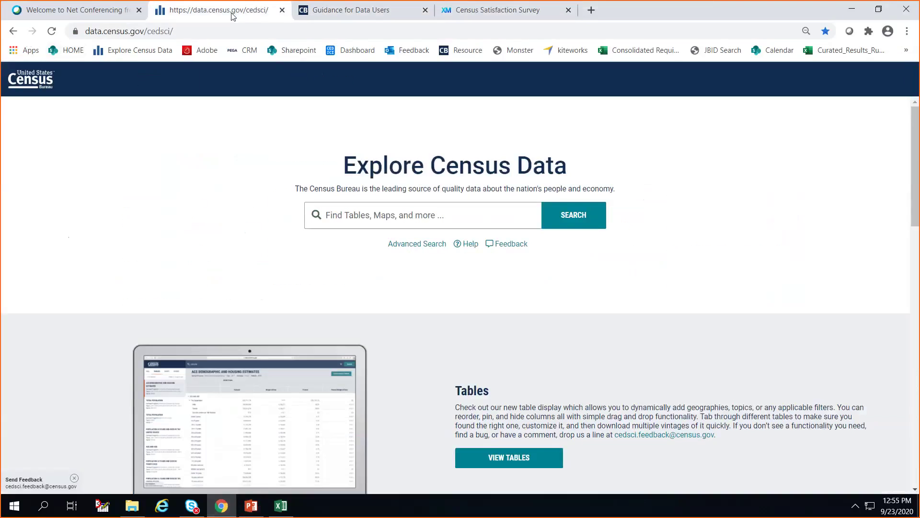
click(347, 215)
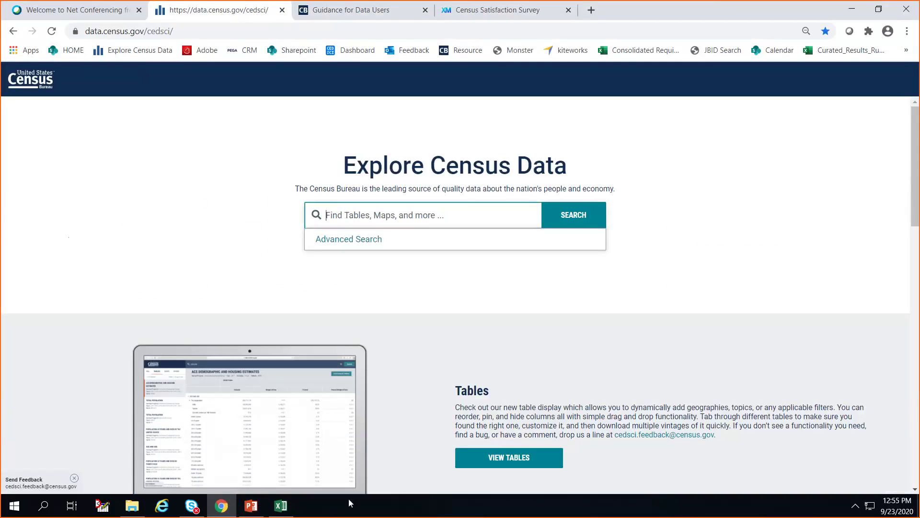
click(353, 246)
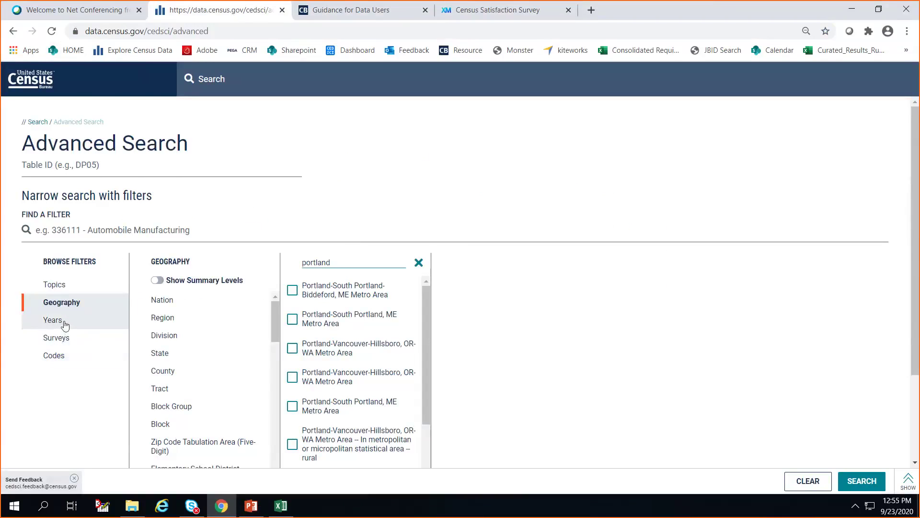
- Add the Employment topics Industry and Commuting as search filters, dismissing the feedback notice that covers the selected filters
click(57, 283)
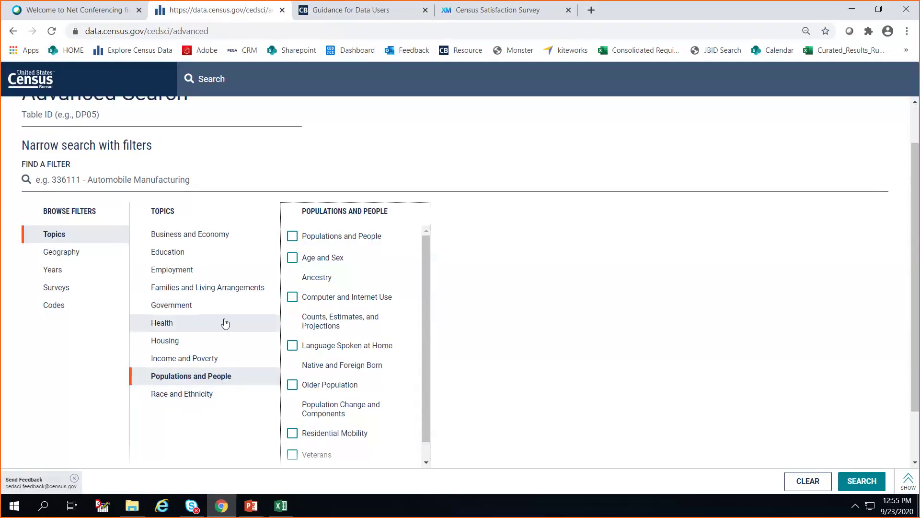
click(182, 269)
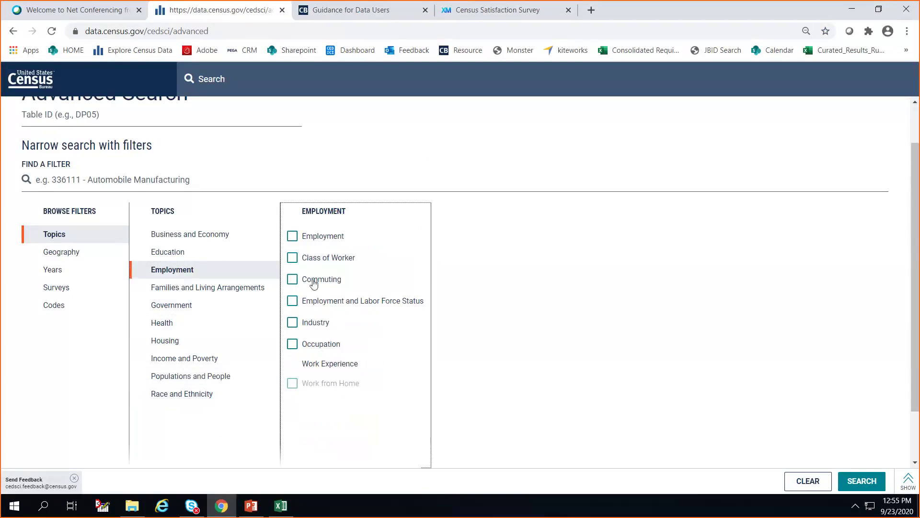
click(294, 328)
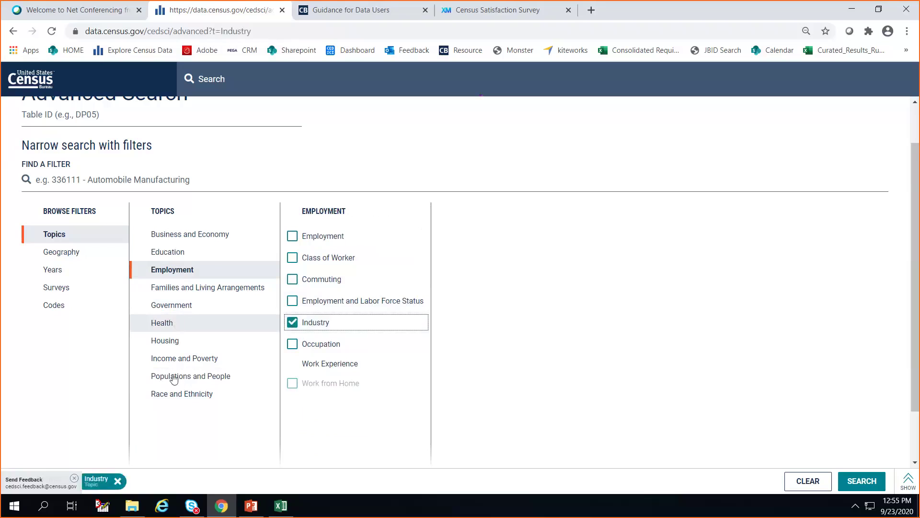
click(74, 480)
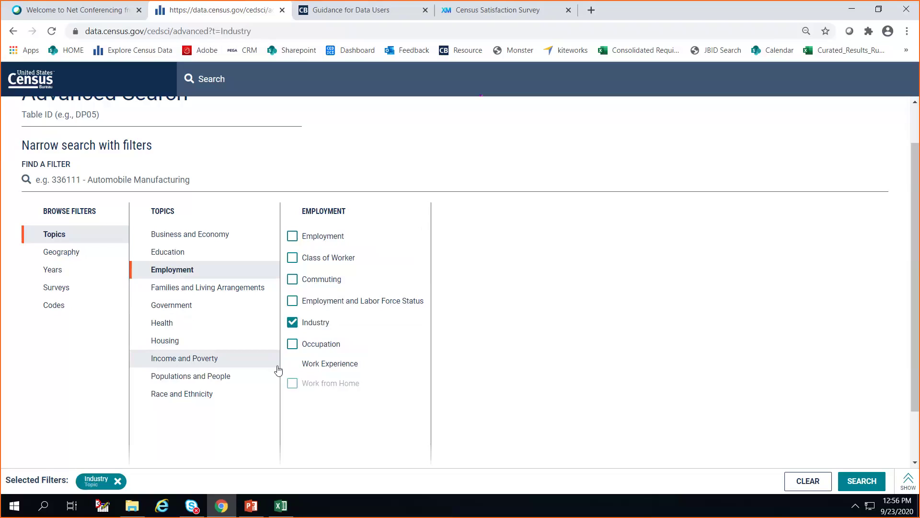
click(293, 282)
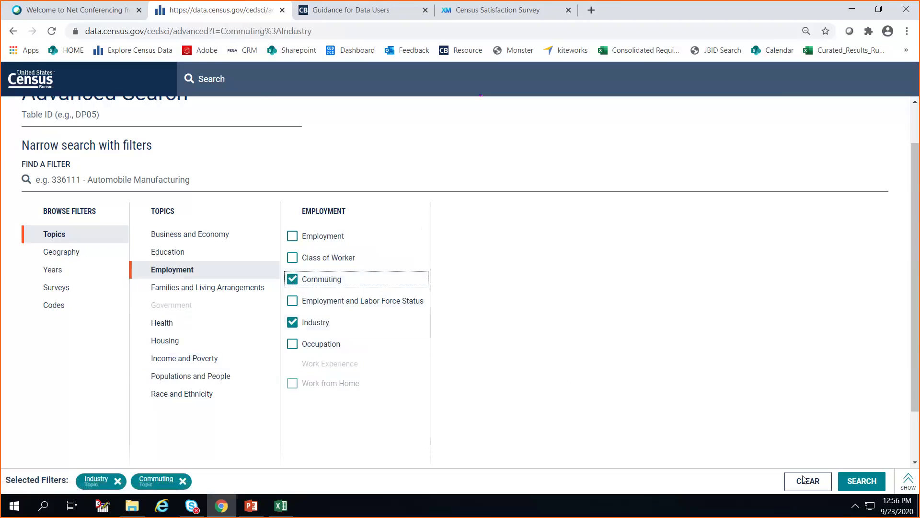
- Run the filtered search and open table B08126, Means of Transportation to Work by Industry, for customization
click(869, 485)
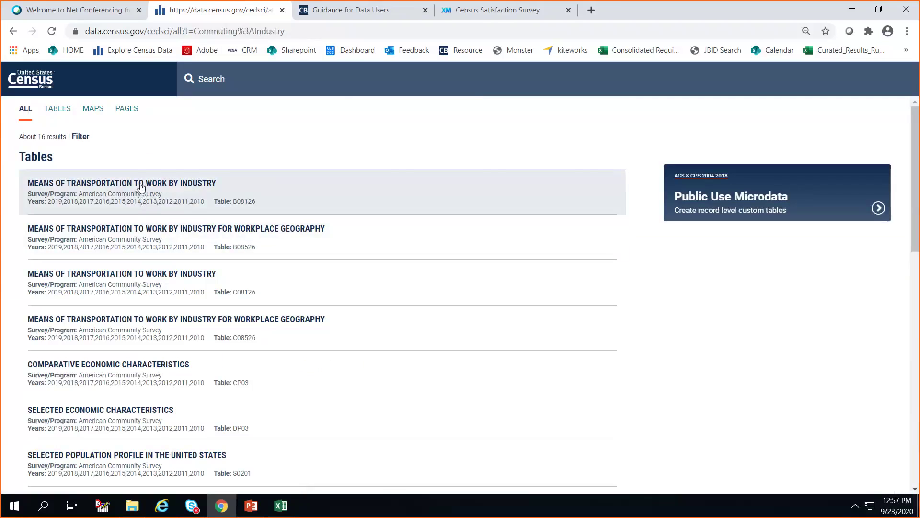
click(142, 185)
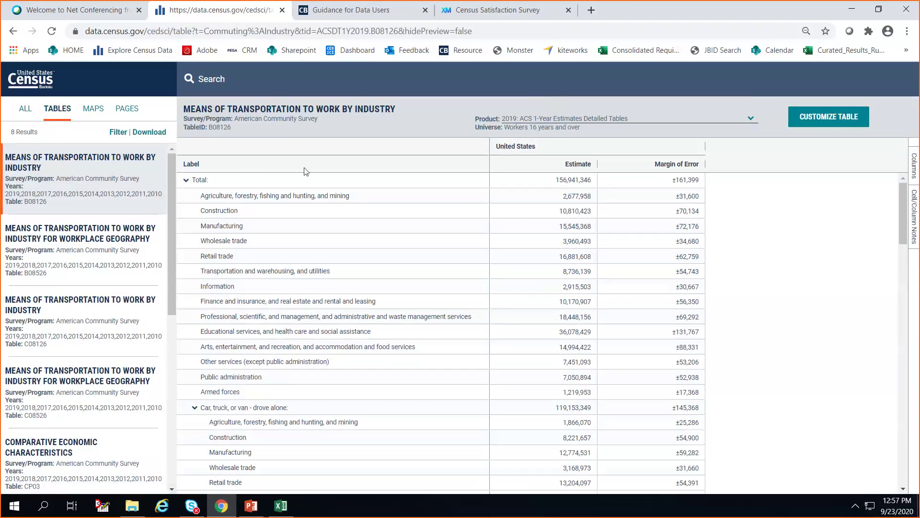
click(808, 124)
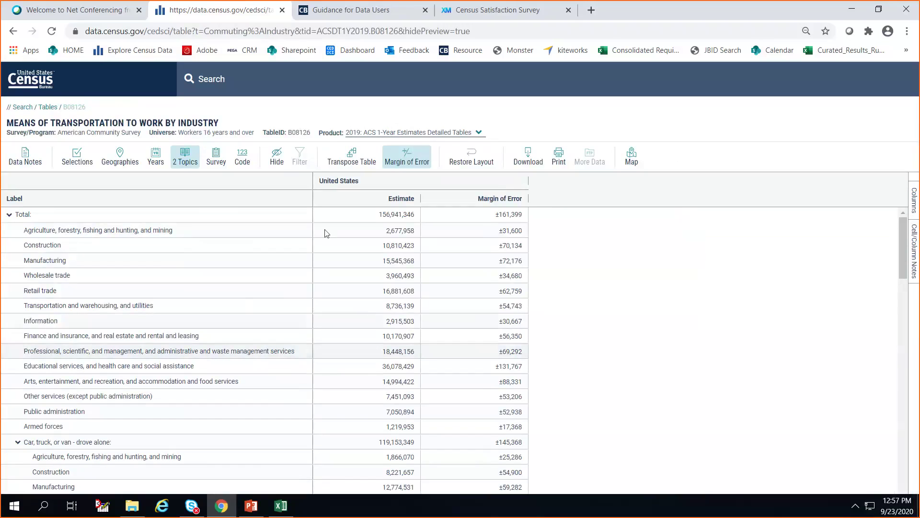
- Look for Idaho under the five-digit Zip Code Tabulation Area level in the table's geographies
click(116, 162)
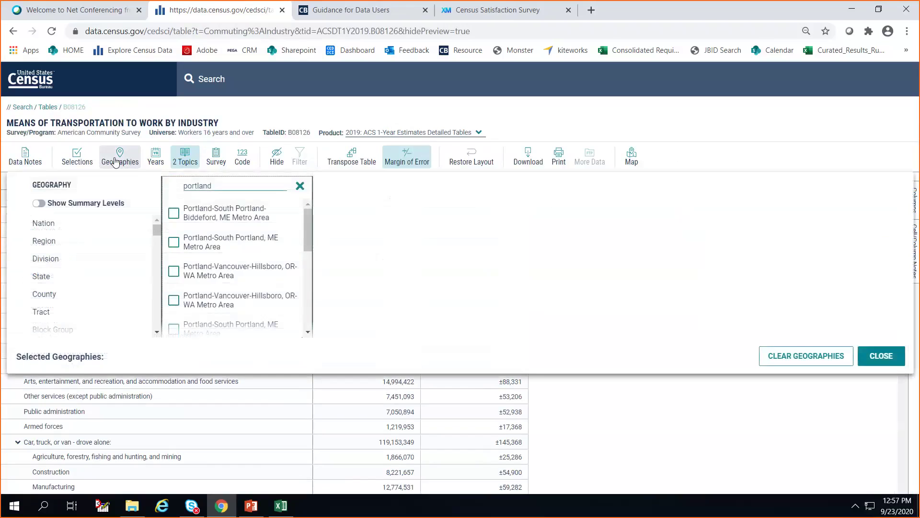
scroll(51, 234, down, 3)
mouse_move(77, 259)
mouse_down()
mouse_move(90, 268)
mouse_move(84, 259)
mouse_up()
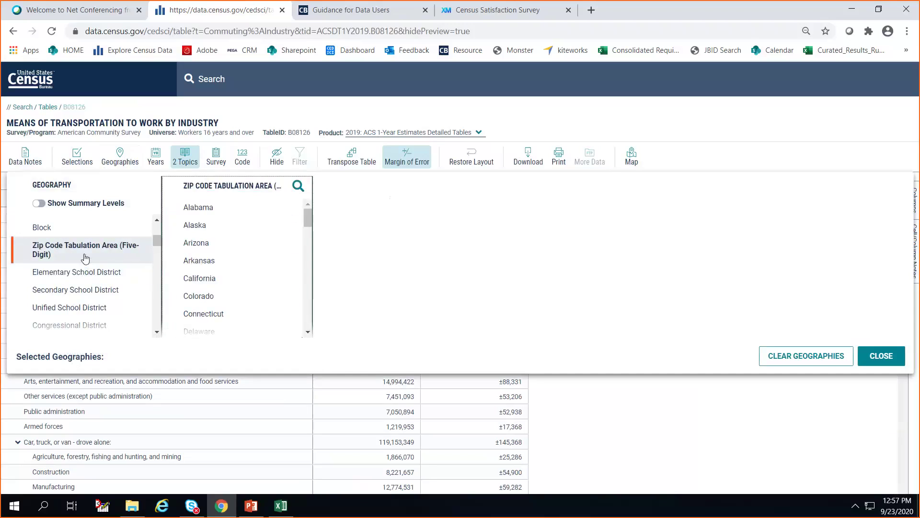
scroll(241, 248, down, 3)
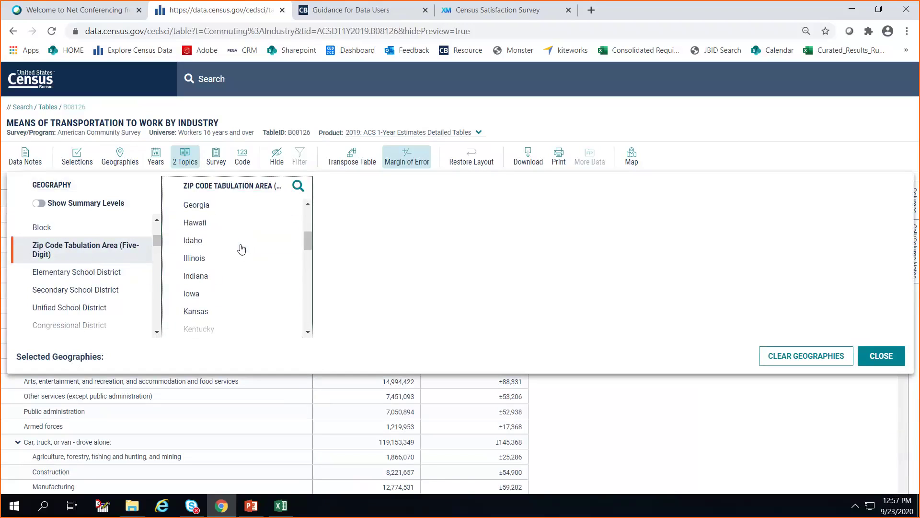
click(38, 255)
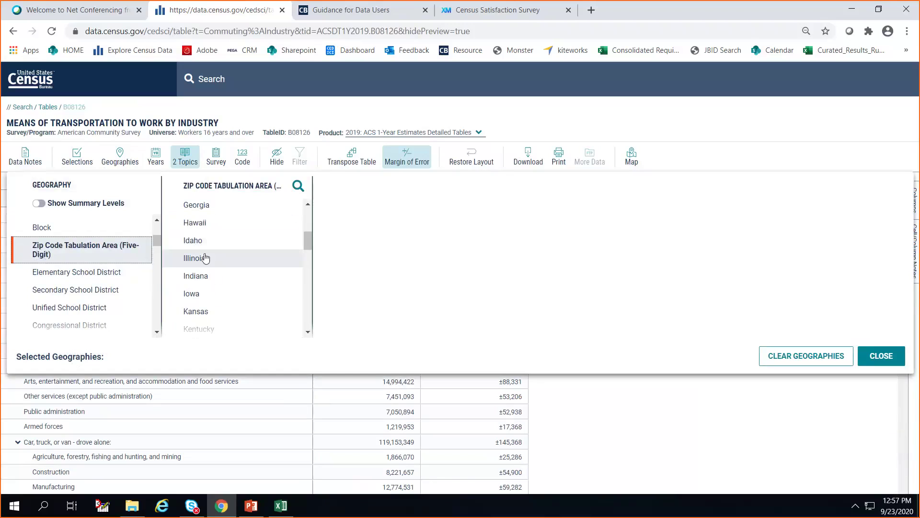
click(198, 247)
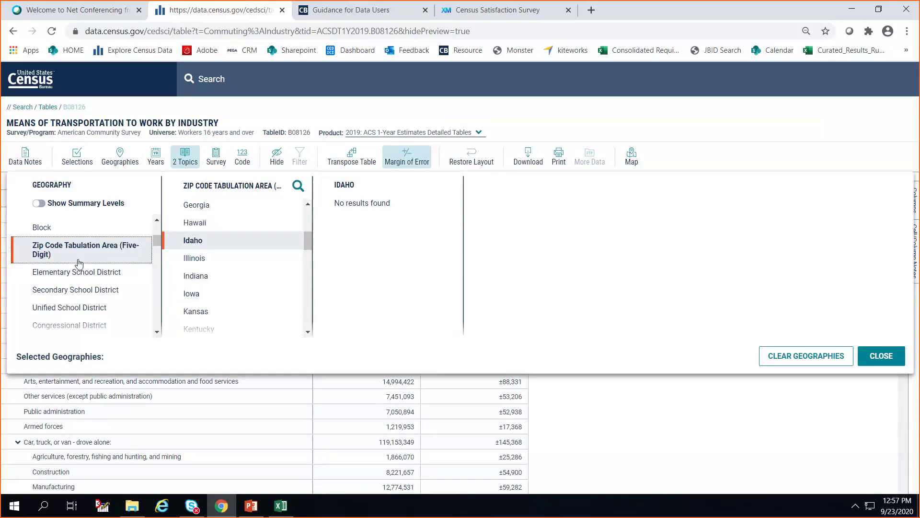
scroll(77, 261, up, 3)
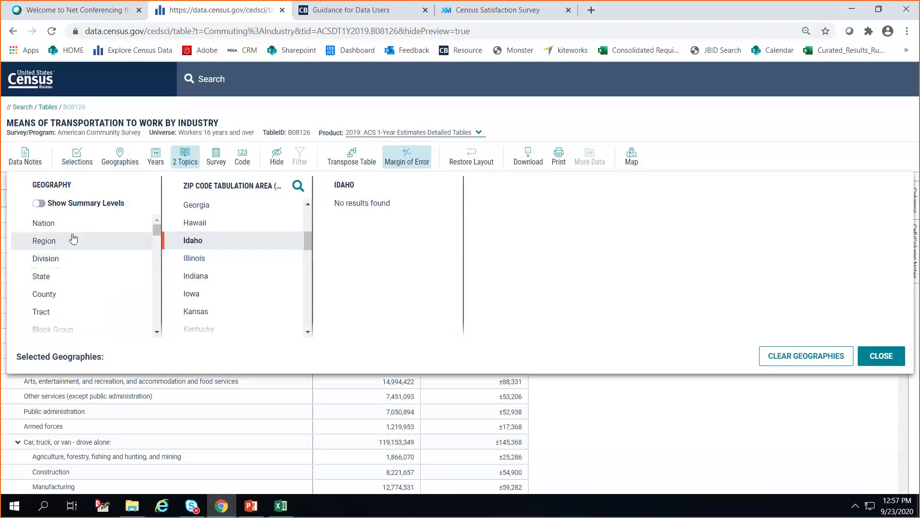
- Show summary levels in the geography filter, look through which levels are available for this table, and close the geographies
click(39, 204)
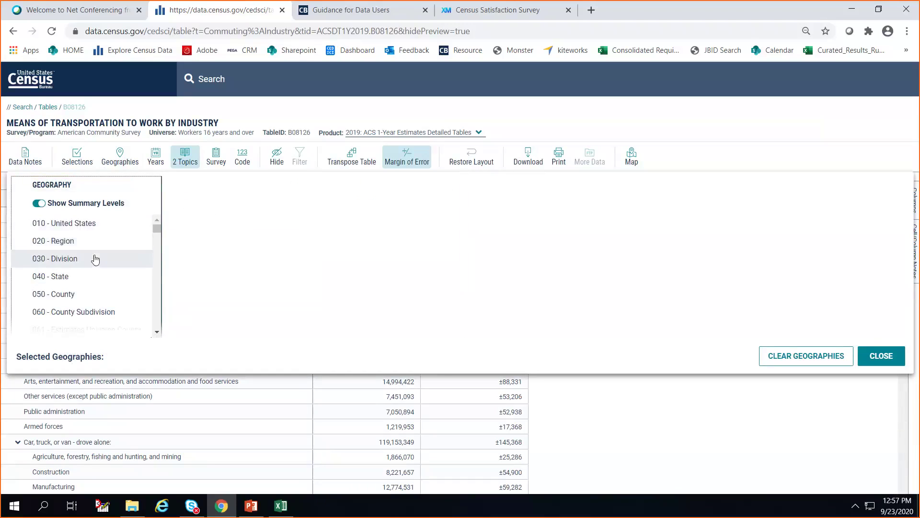
scroll(94, 259, down, 5)
scroll(95, 260, down, 10)
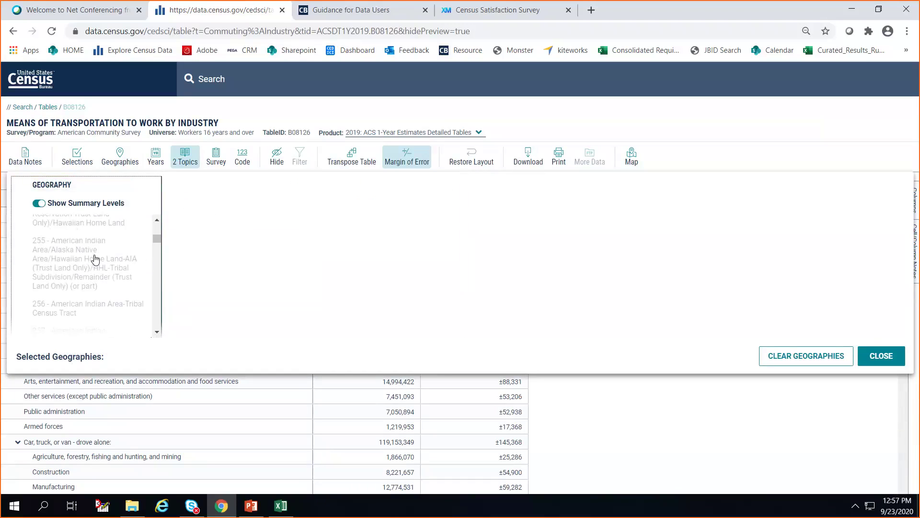
scroll(94, 259, down, 8)
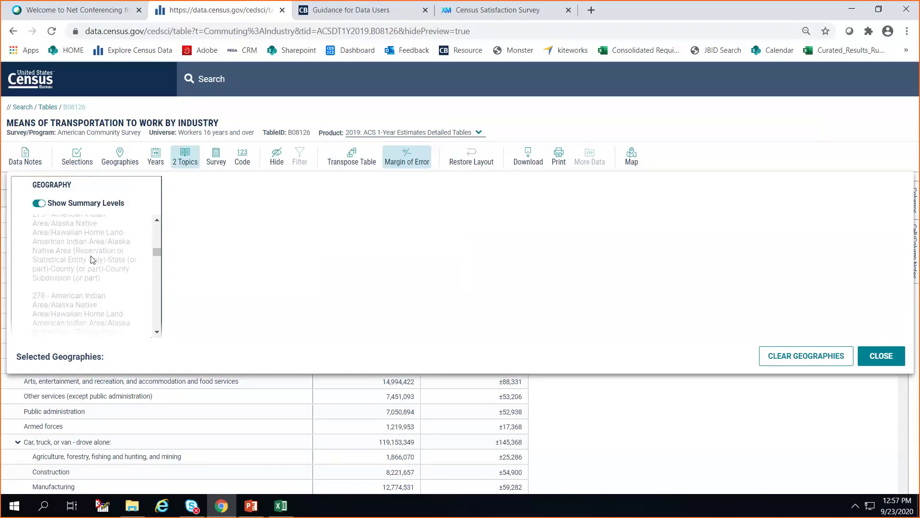
scroll(90, 259, down, 10)
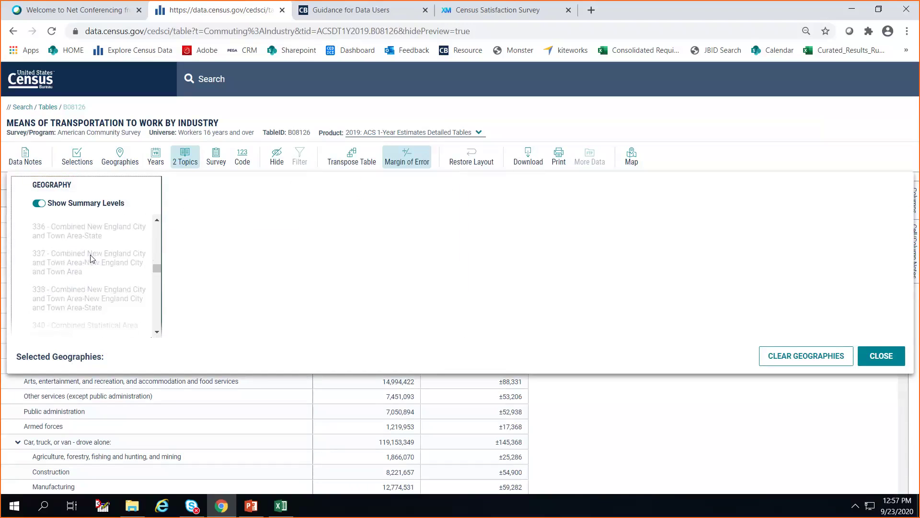
scroll(92, 259, down, 12)
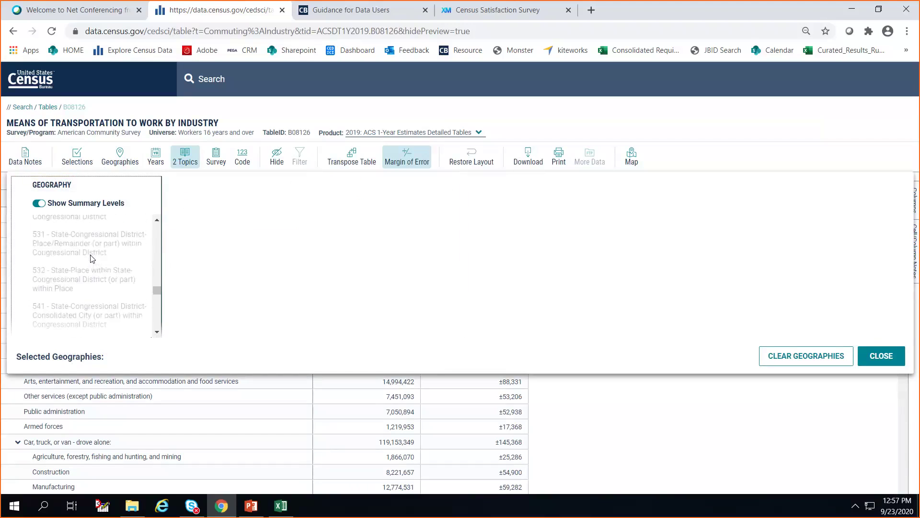
scroll(94, 259, down, 12)
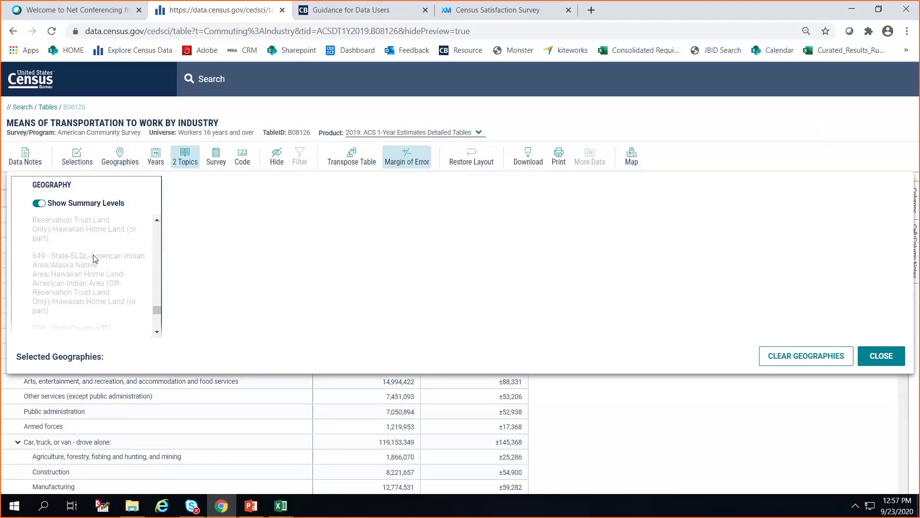
scroll(95, 259, down, 5)
scroll(95, 259, up, 7)
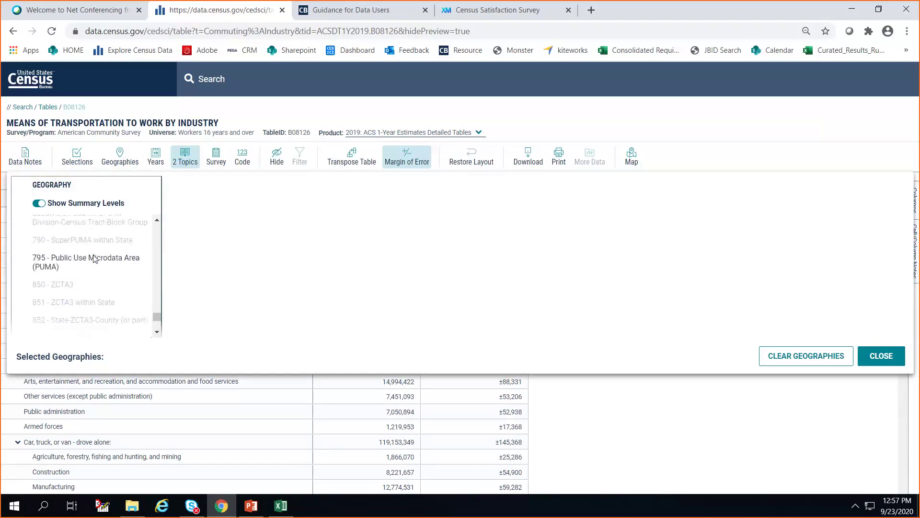
scroll(94, 260, down, 6)
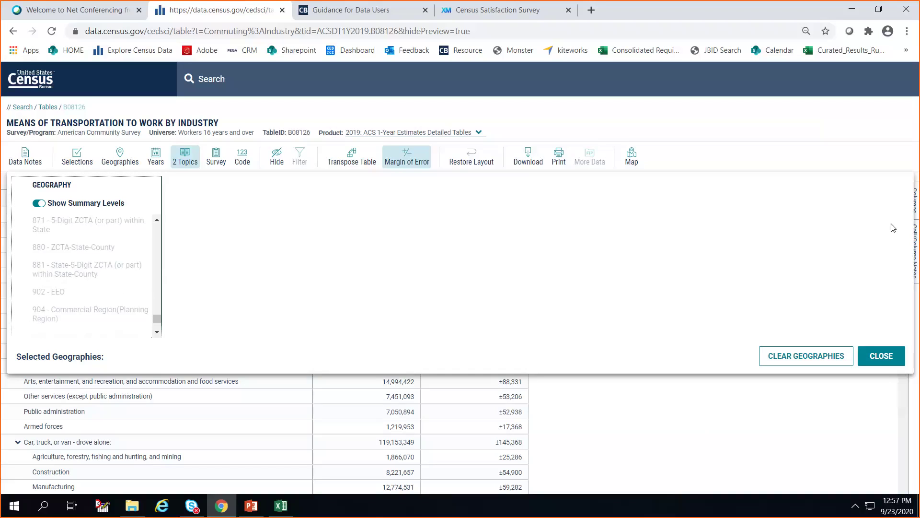
click(882, 356)
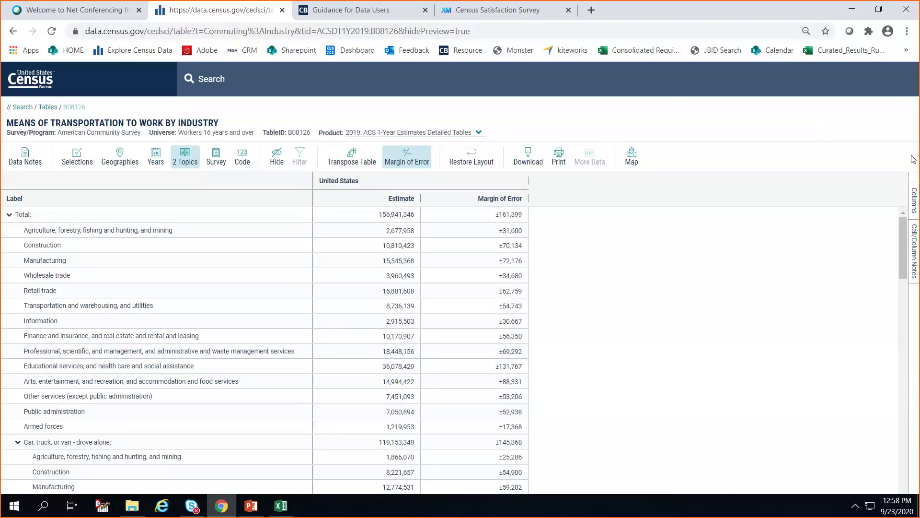
- Switch the table's product to 2018: ACS 5-Year Estimates Detailed Tables
click(447, 137)
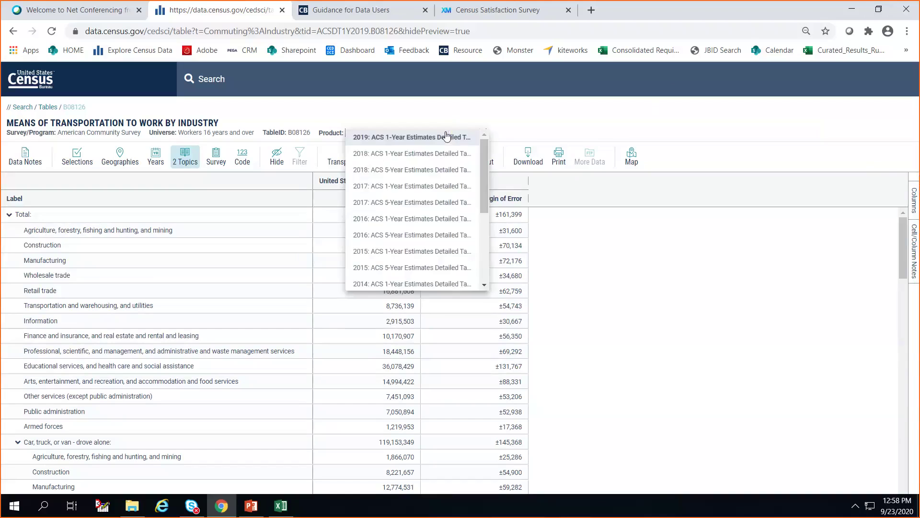
click(438, 168)
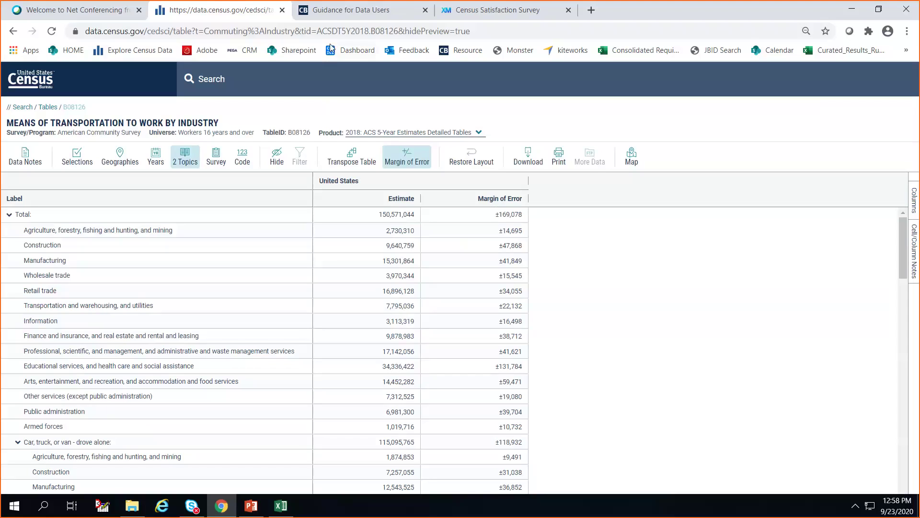
- Look through the summary levels in the table's geographies and list the areas of level 860 - 5-Digit ZCTA
click(127, 162)
scroll(82, 281, down, 12)
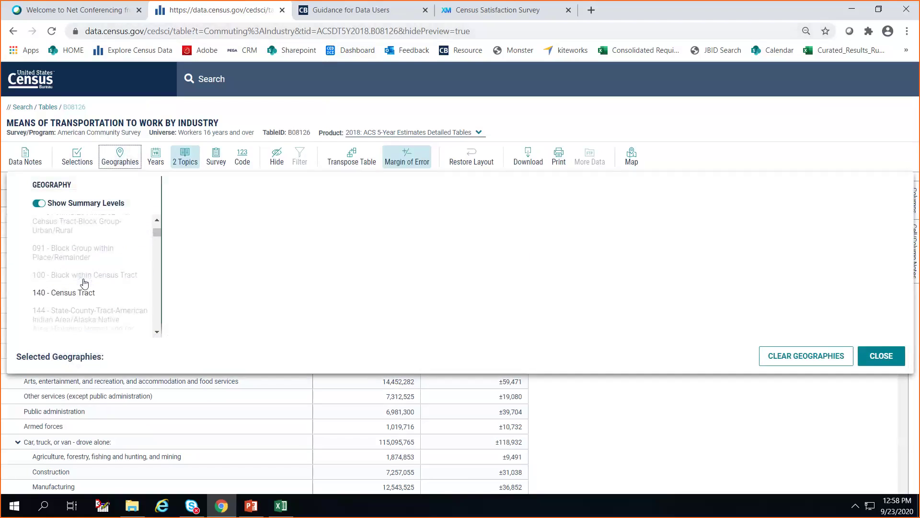
scroll(82, 280, down, 10)
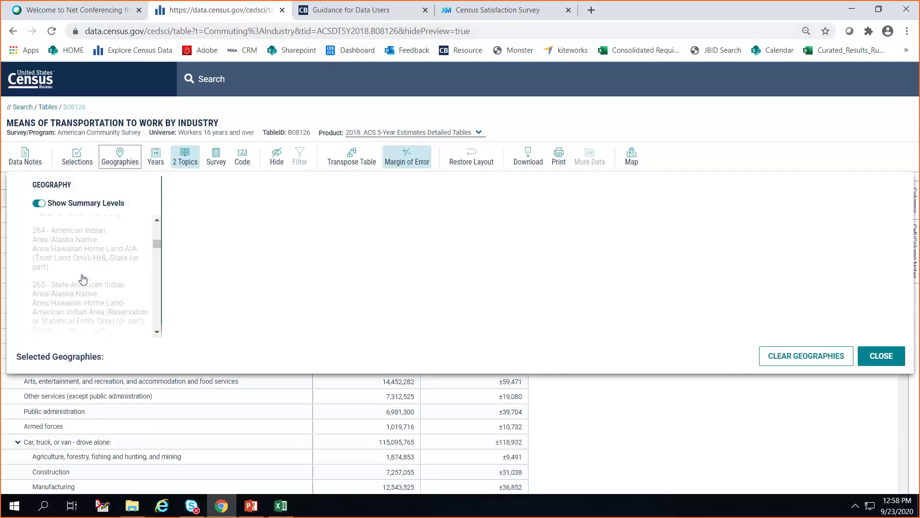
scroll(82, 279, down, 12)
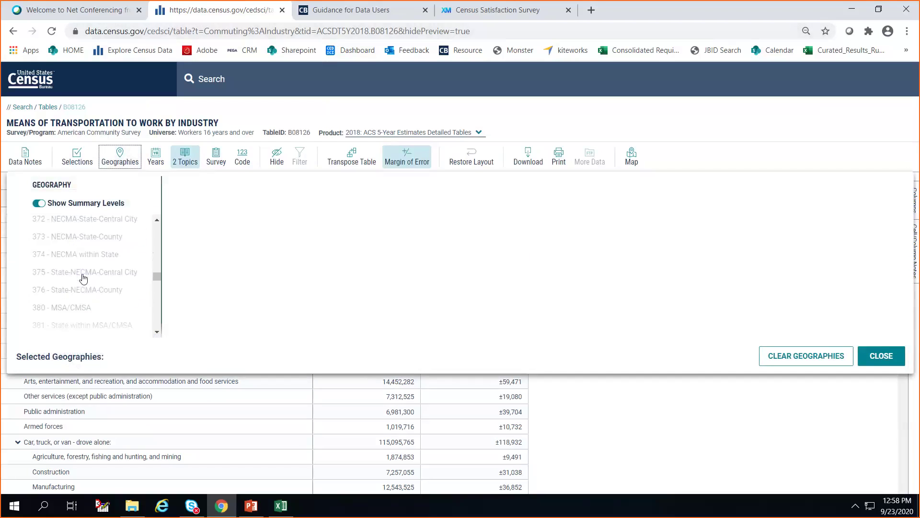
scroll(83, 278, down, 12)
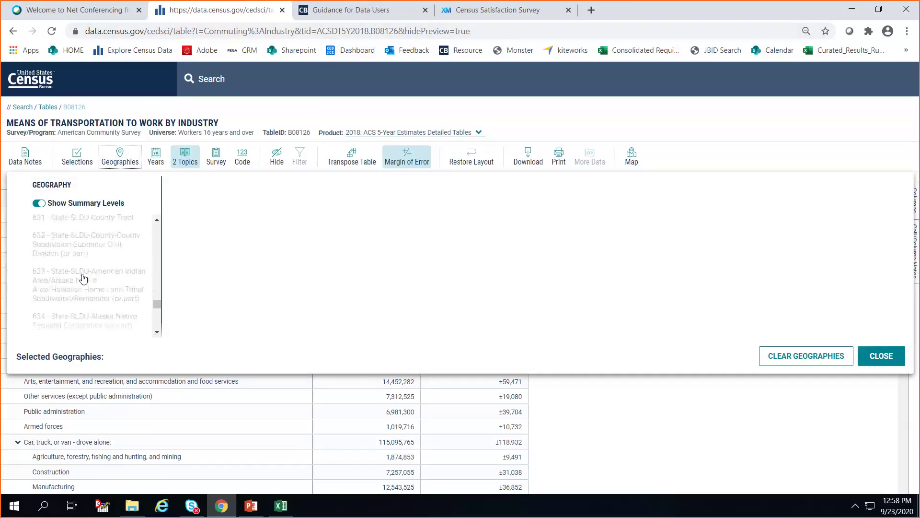
scroll(83, 278, down, 12)
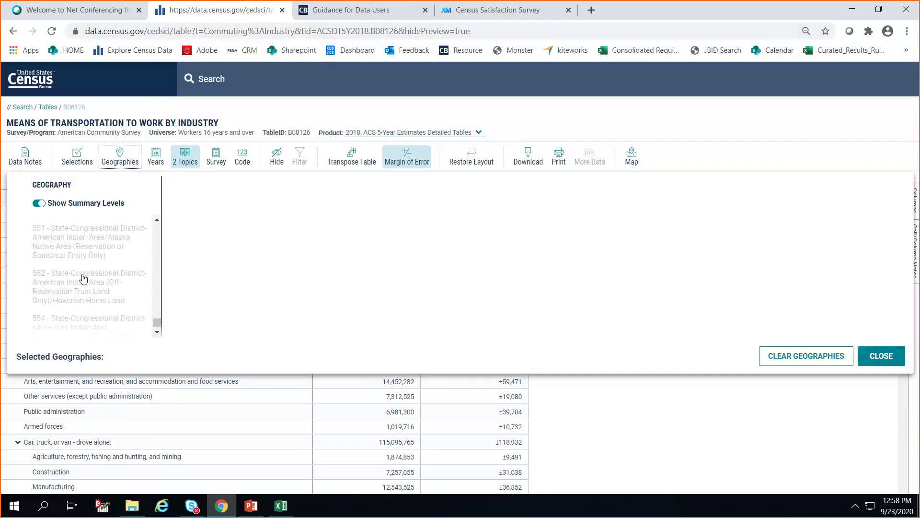
scroll(82, 278, down, 5)
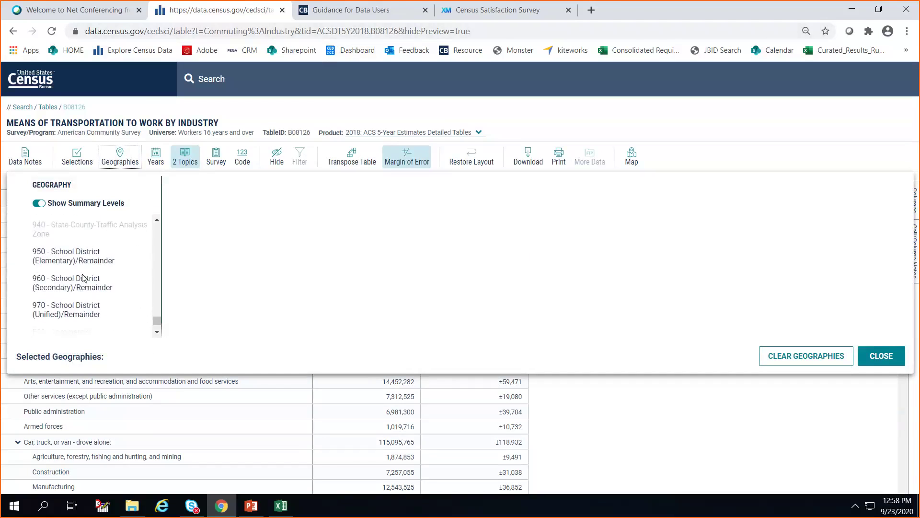
scroll(83, 278, up, 3)
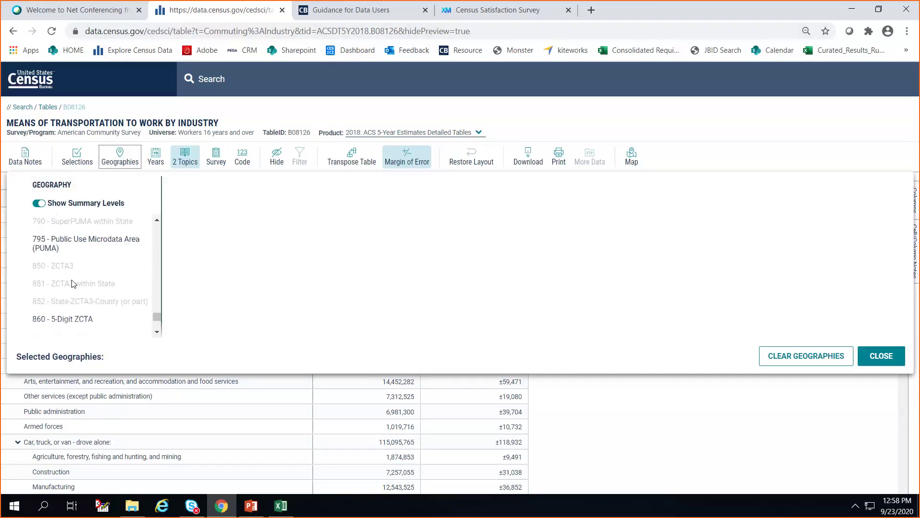
scroll(82, 275, down, 2)
click(61, 261)
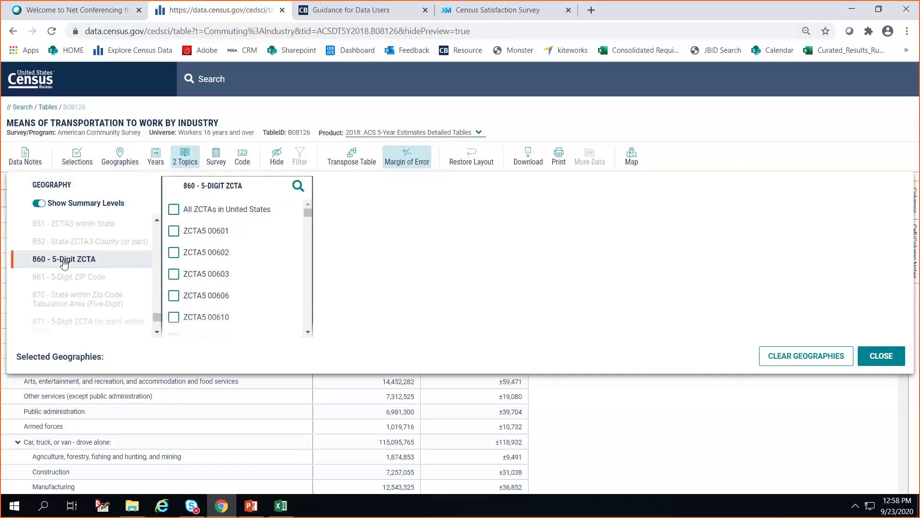
- Try all ZCTAs in the United States, clear that choice, filter the table to ZCTA5 00602 and close the geographies
click(169, 209)
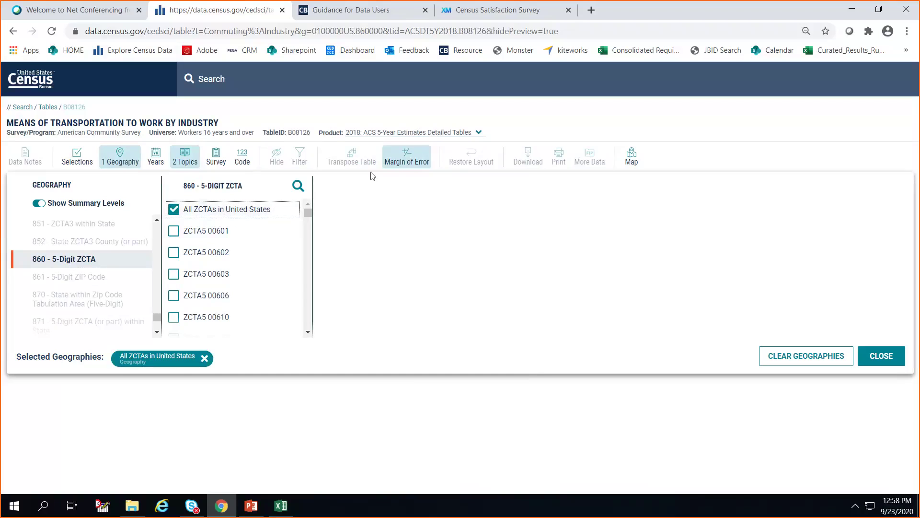
click(173, 209)
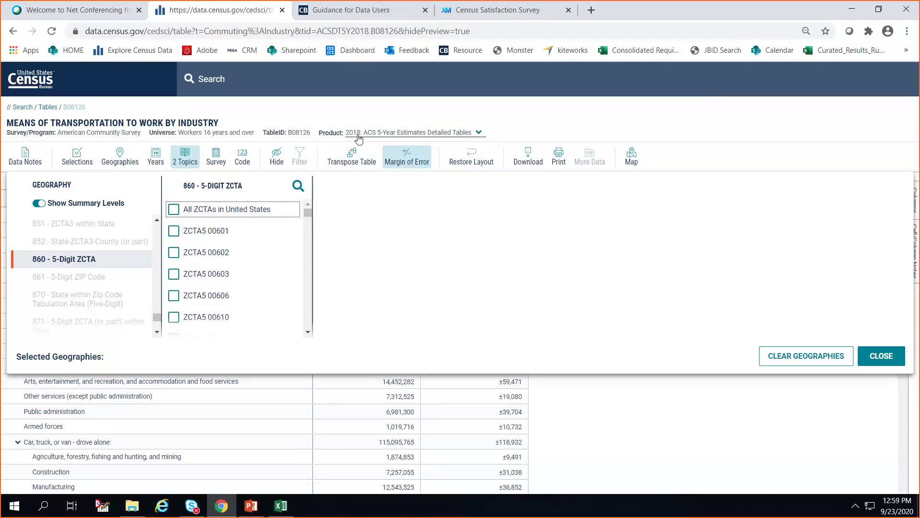
click(176, 254)
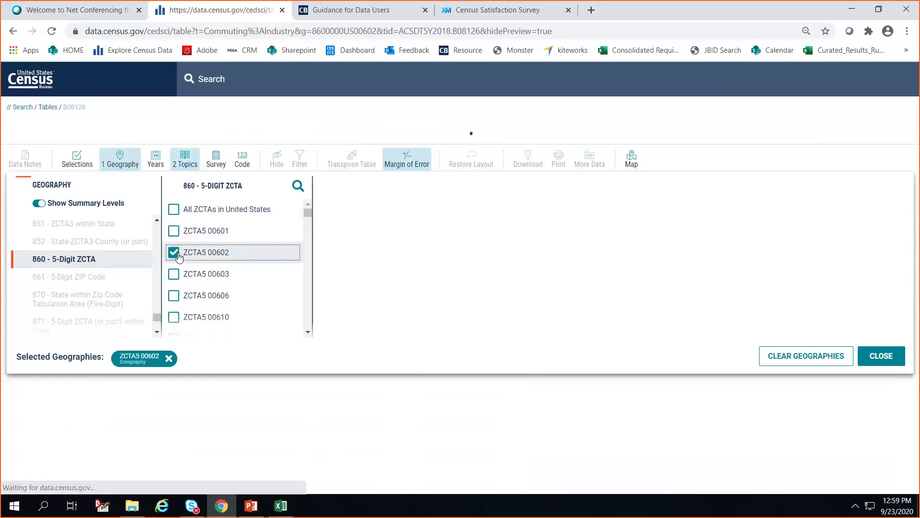
click(881, 356)
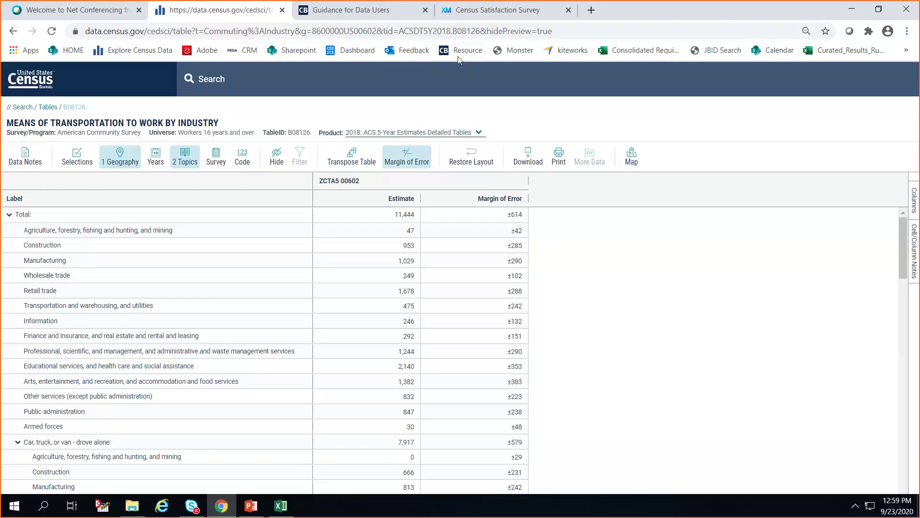
- Move the WebEx meeting tab behind the other browser tabs and open census.gov/acs in a new tab
click(692, 81)
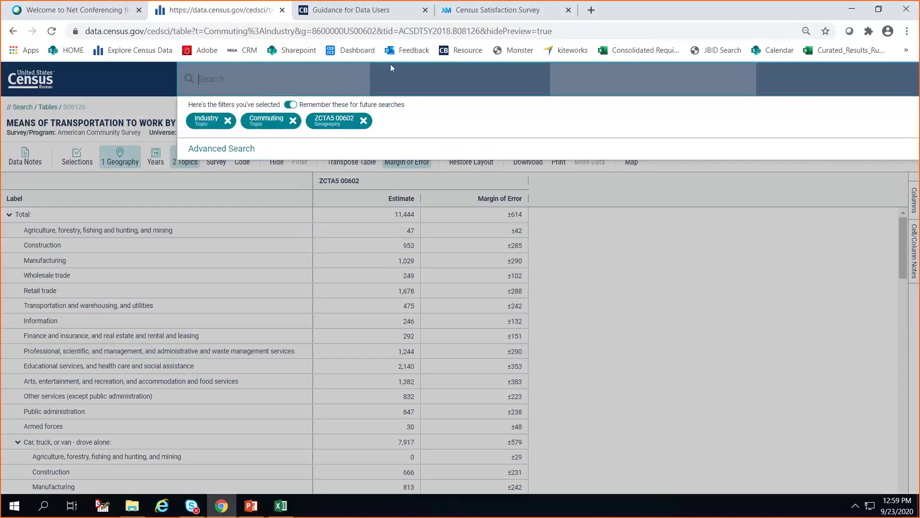
click(98, 12)
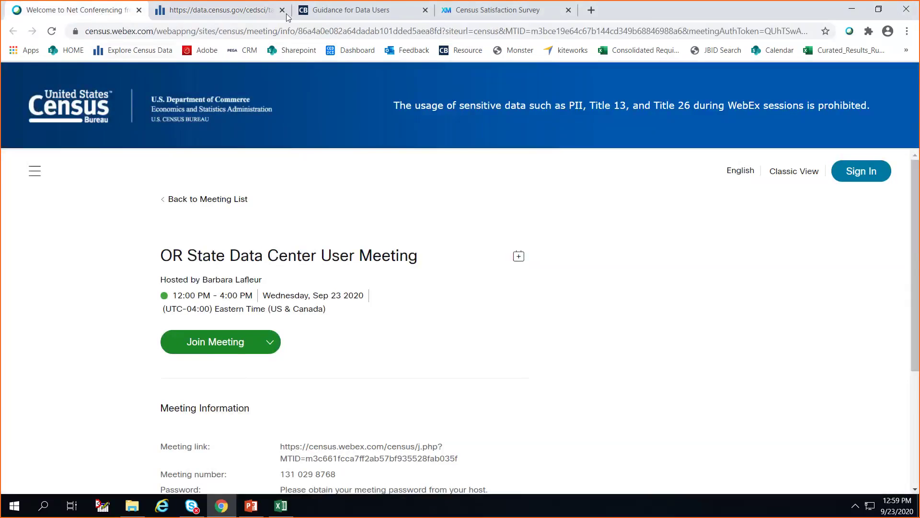
drag(98, 16, 587, 30)
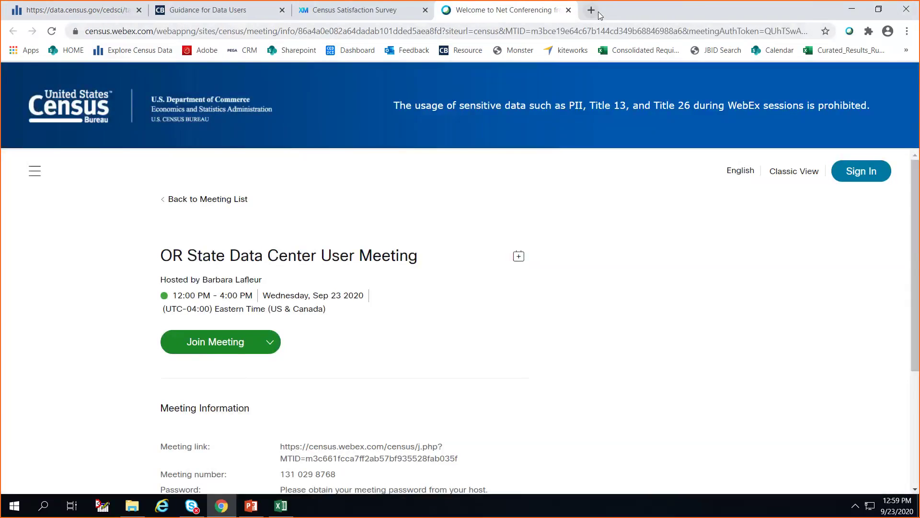
click(591, 10)
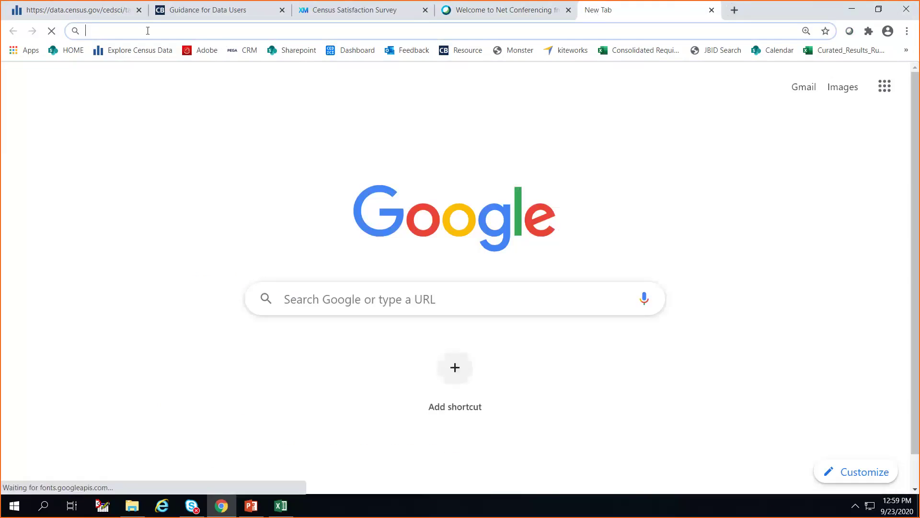
text(census.gov/acs)
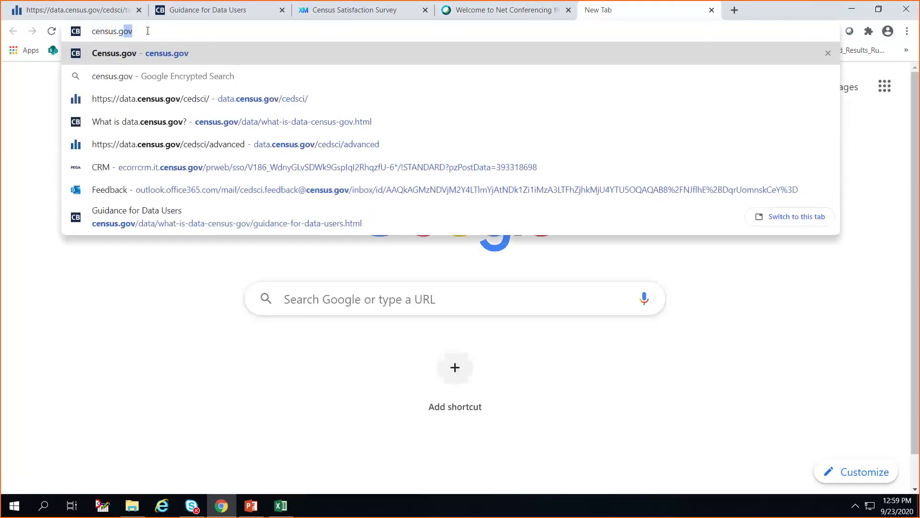
key(Return)
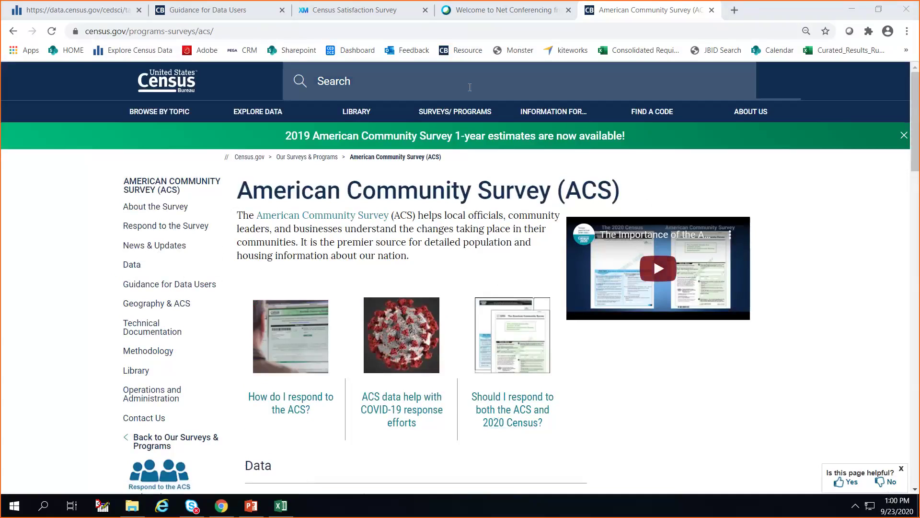
- Open the American Community Survey Data page and look through its other data options, including Data via FTP
click(133, 271)
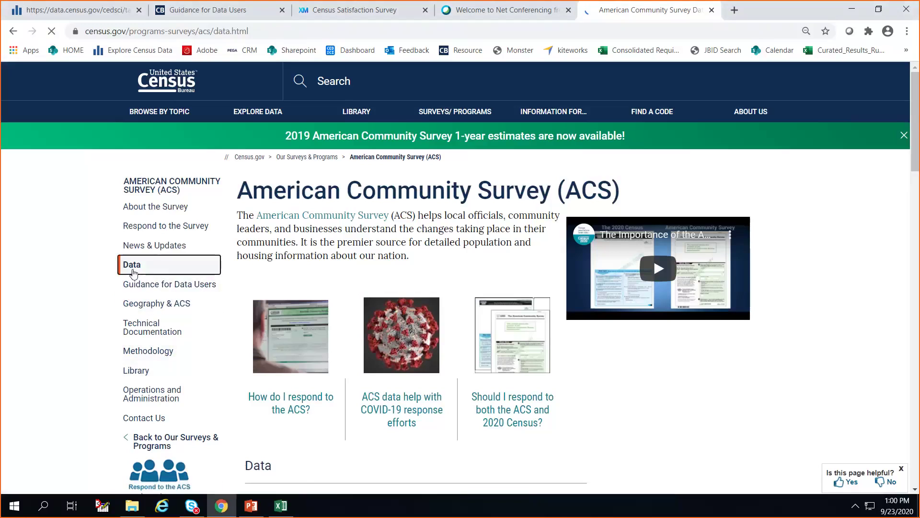
scroll(455, 307, down, 4)
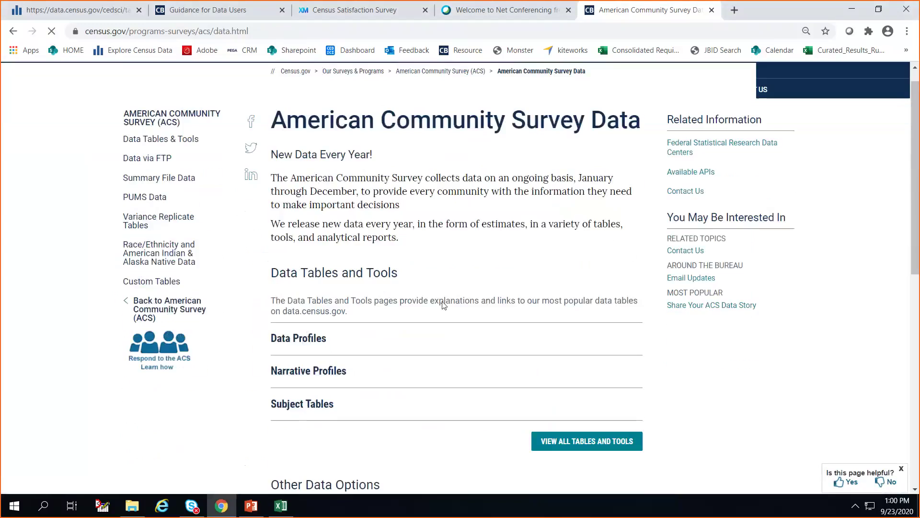
scroll(444, 306, down, 3)
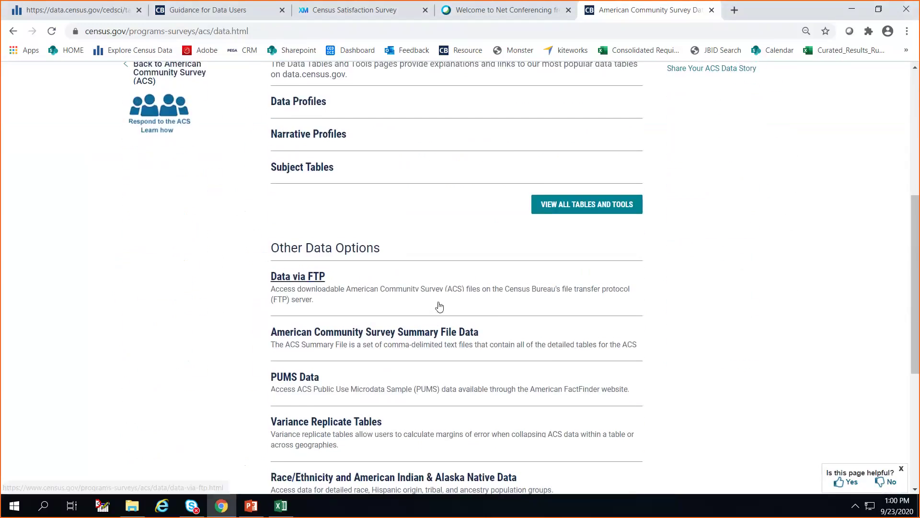
scroll(440, 303, up, 6)
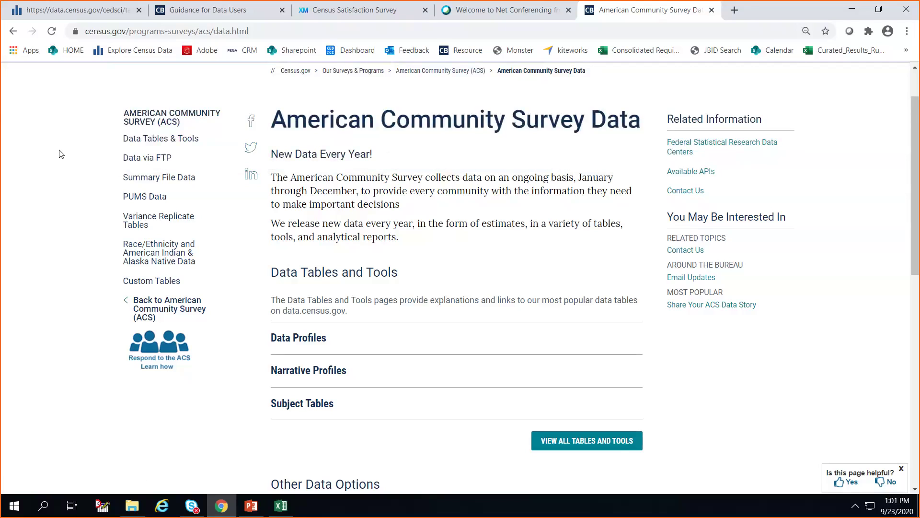
- Load the data.census.gov home page in place of the American Community Survey Data page
click(141, 34)
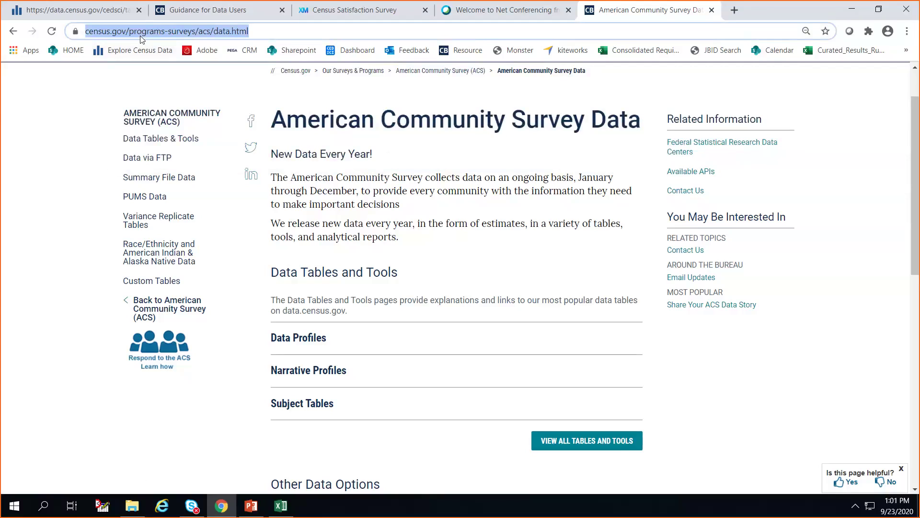
text(data.census.gov)
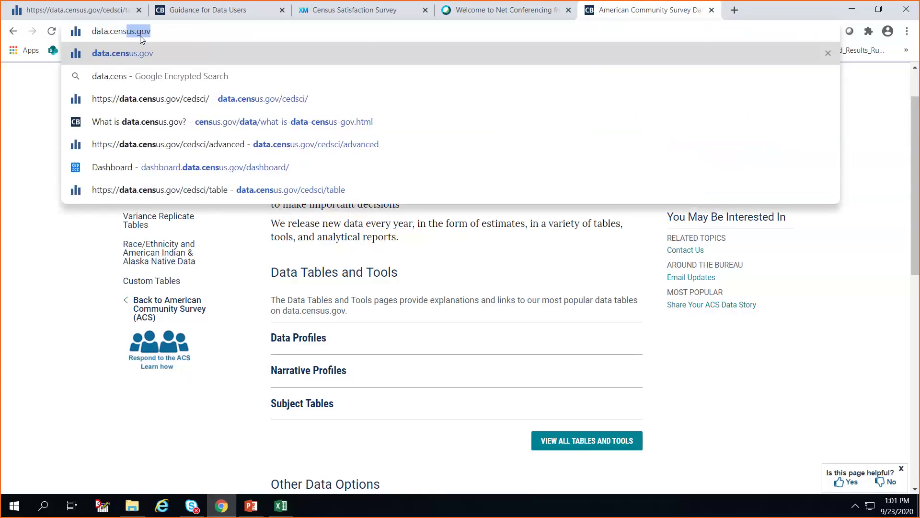
key(Return)
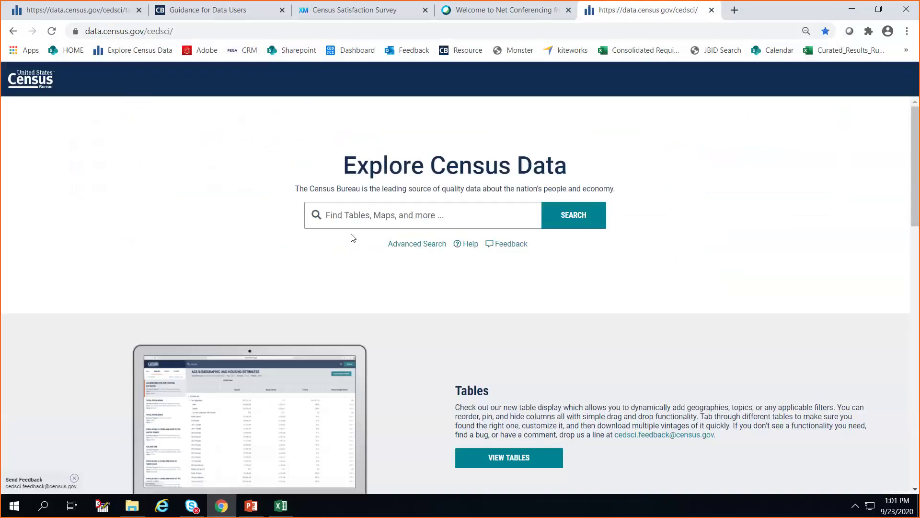
- Search for CP04 and open the Comparative Housing Characteristics table for customization
click(355, 214)
text(C)
text(4)
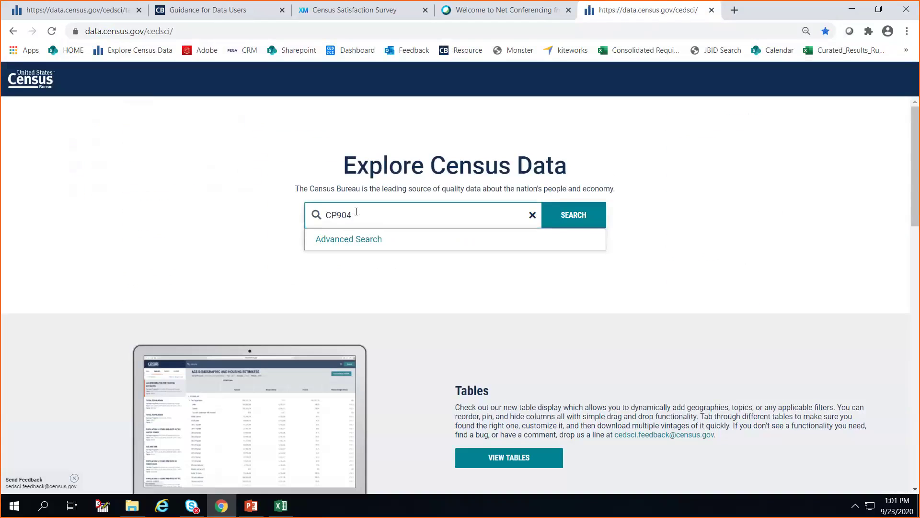
key(BackSpace)
key(BackSpace)
key(BackSpace)
text(04)
key(Return)
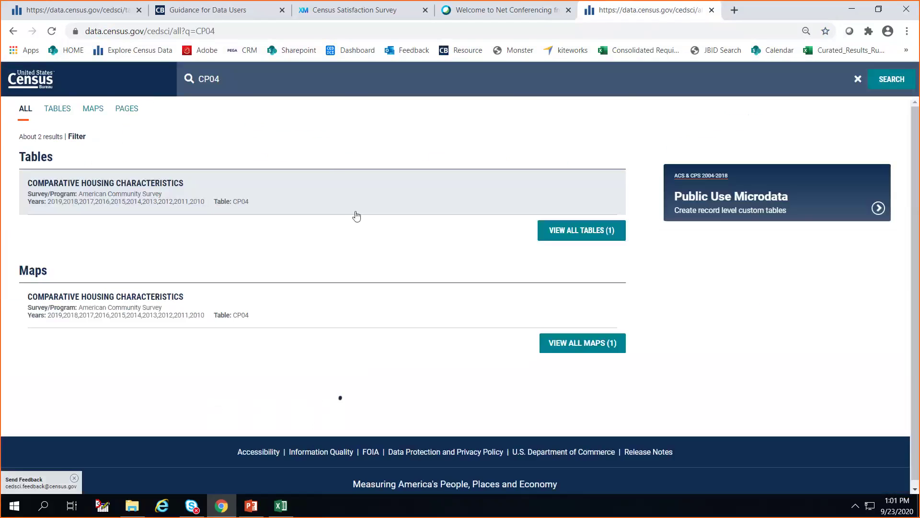
click(175, 187)
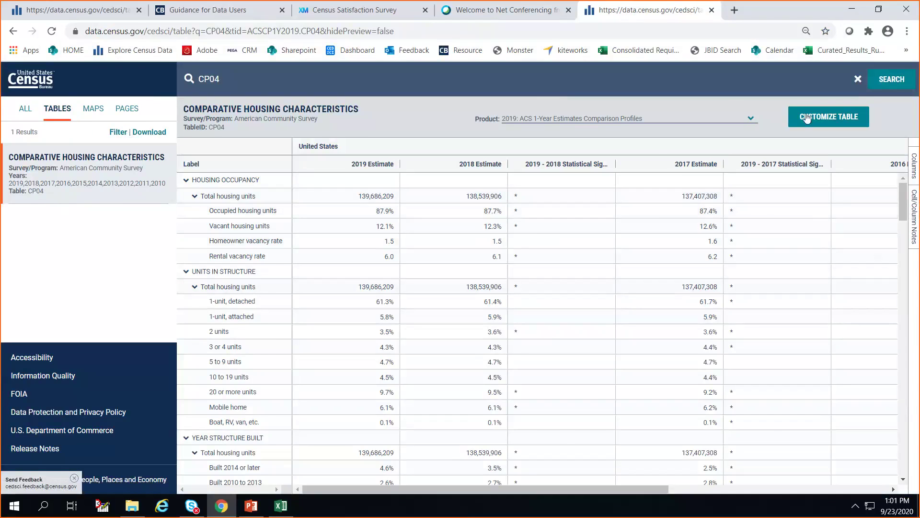
click(822, 117)
- Read the data notes of table CP04 through to the explanation of symbols and close them
click(25, 154)
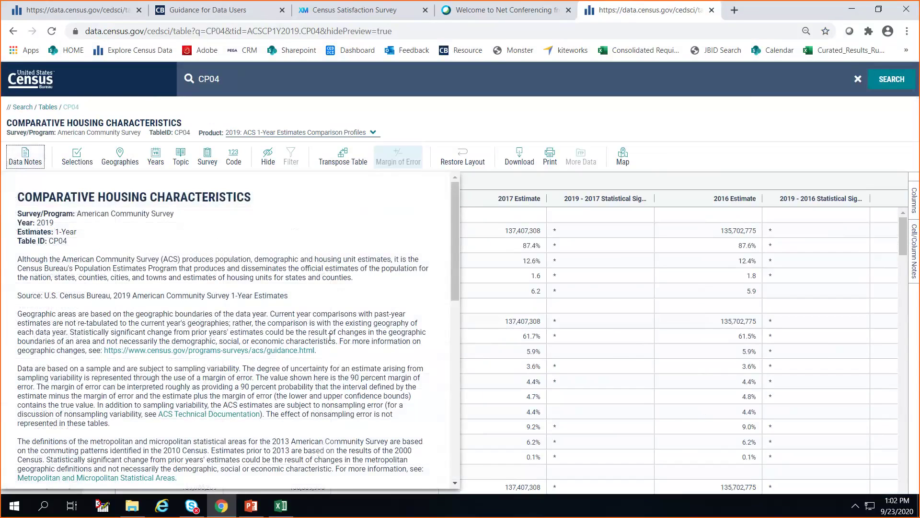
scroll(315, 330, down, 3)
scroll(315, 329, down, 5)
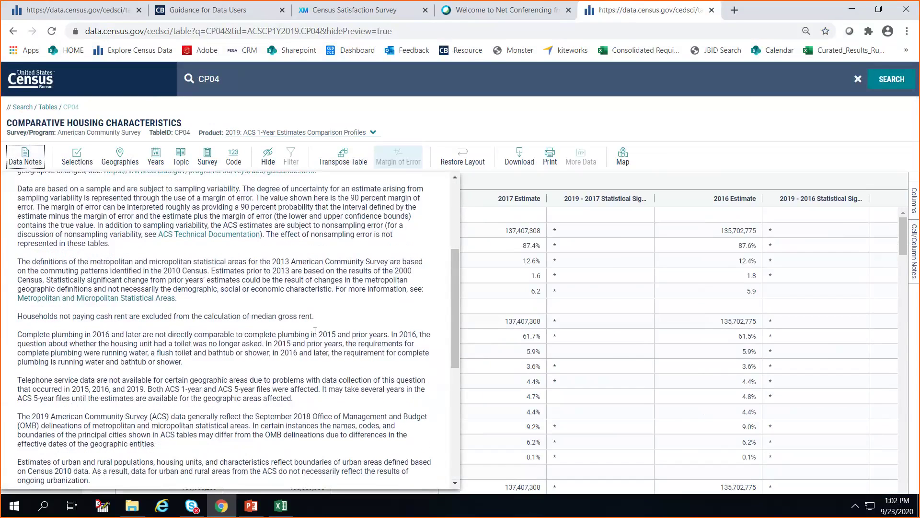
scroll(317, 335, down, 4)
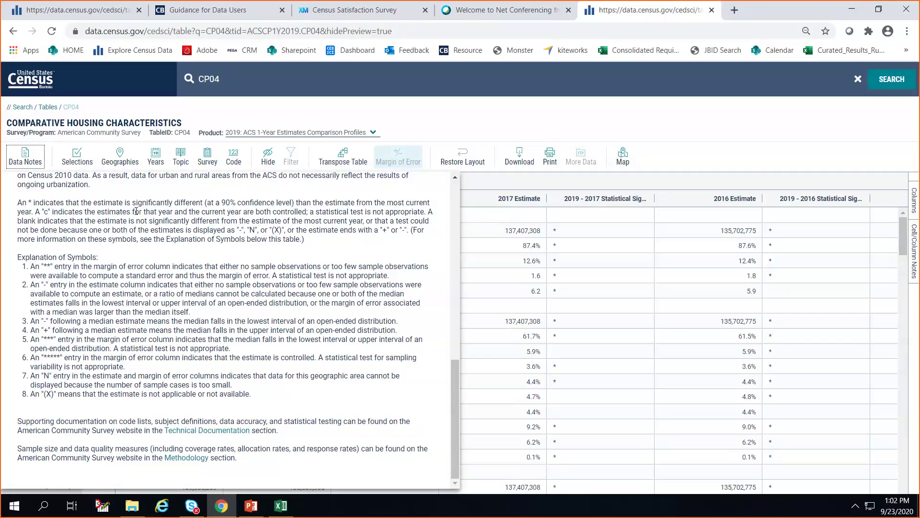
click(518, 115)
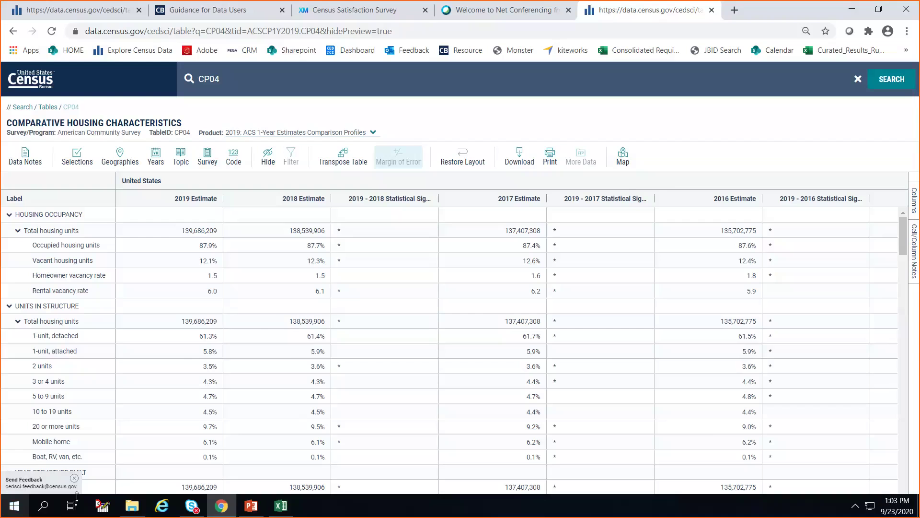
- Switch to the Stay Connected slide in PowerPoint and collapse the slide thumbnails
click(252, 506)
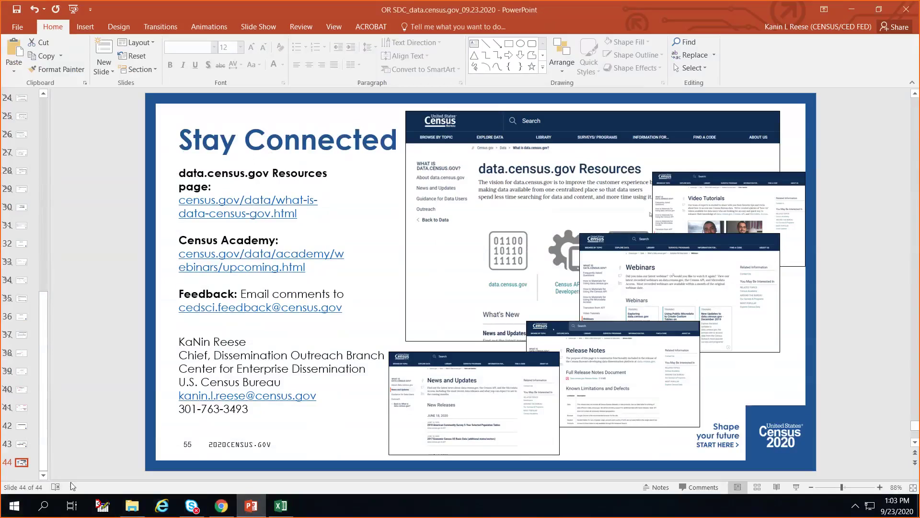
drag(50, 279, 19, 280)
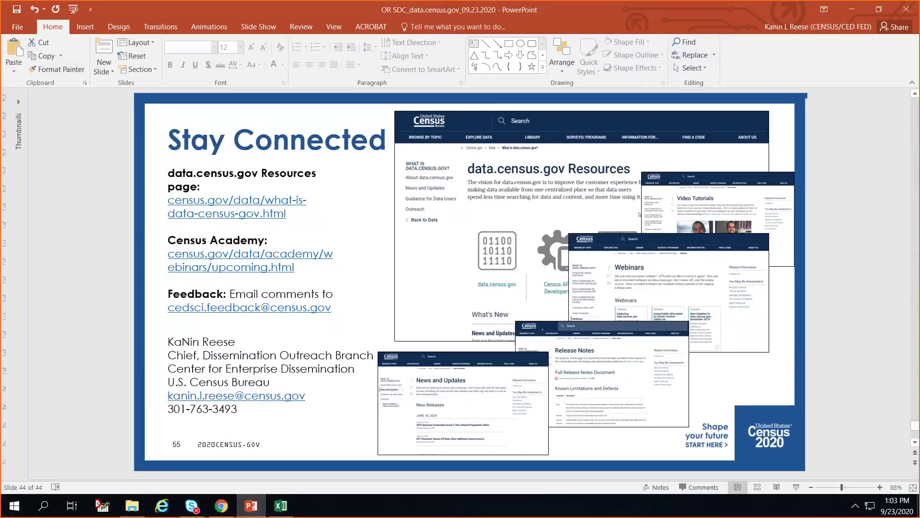